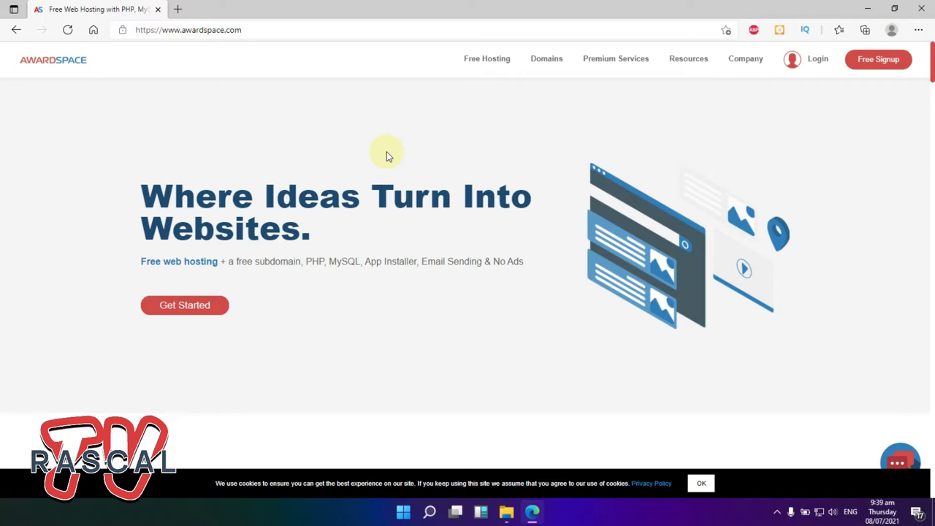
- Start the AwardSpace free hosting signup with Google after the Facebook sign-up fails
{"action": "left_click", "coordinate": [282, 29]}
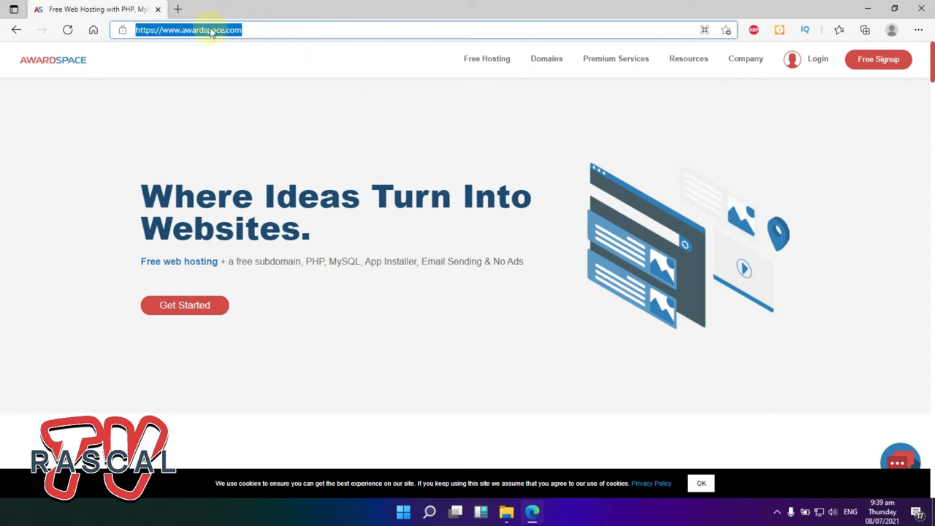
{"action": "left_click", "coordinate": [477, 98]}
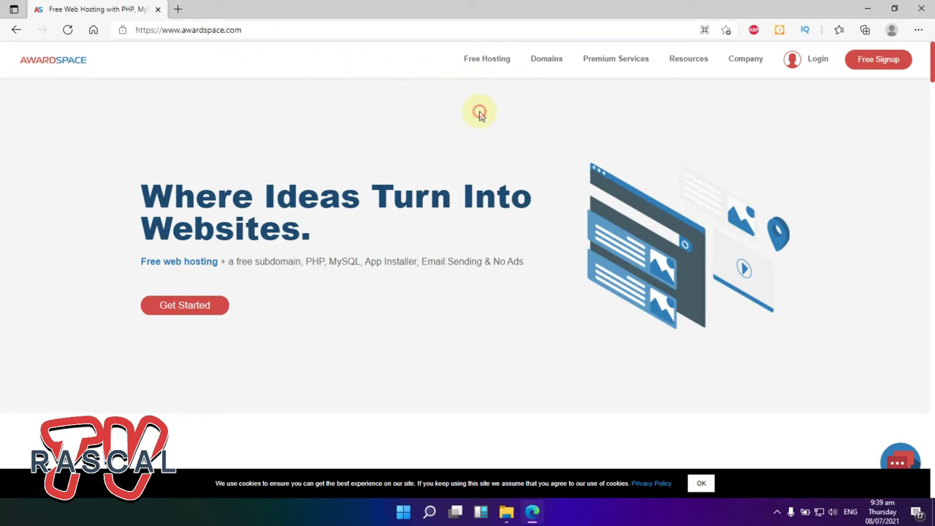
{"action": "left_click", "coordinate": [495, 65]}
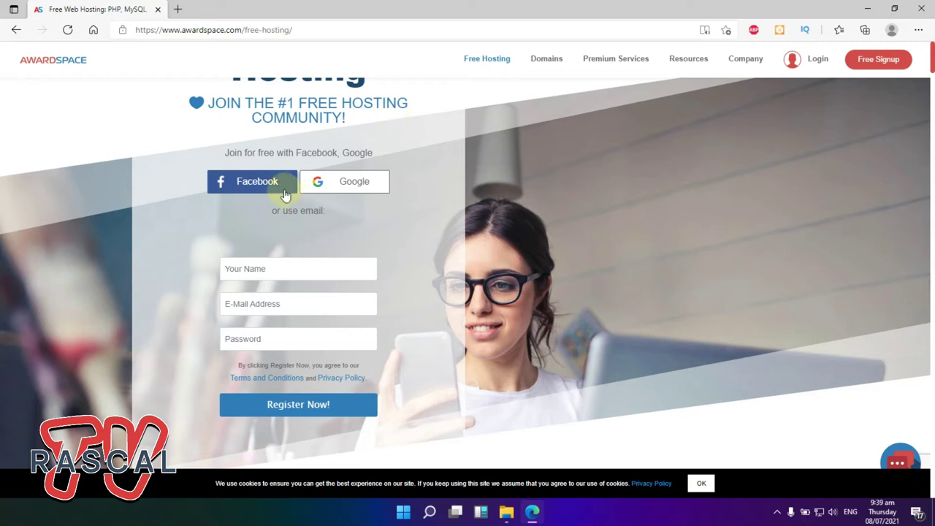
{"action": "left_click", "coordinate": [256, 183]}
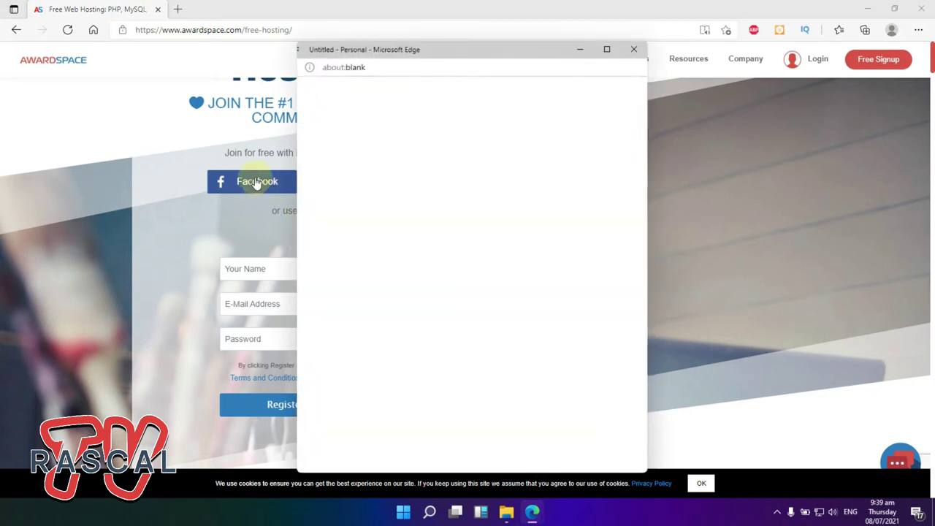
{"action": "left_click", "coordinate": [628, 464]}
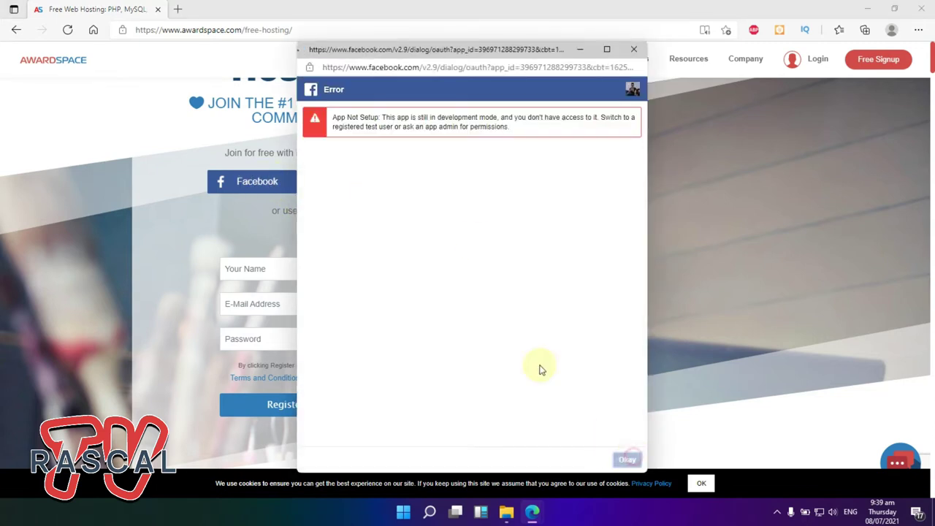
{"action": "left_click", "coordinate": [344, 188]}
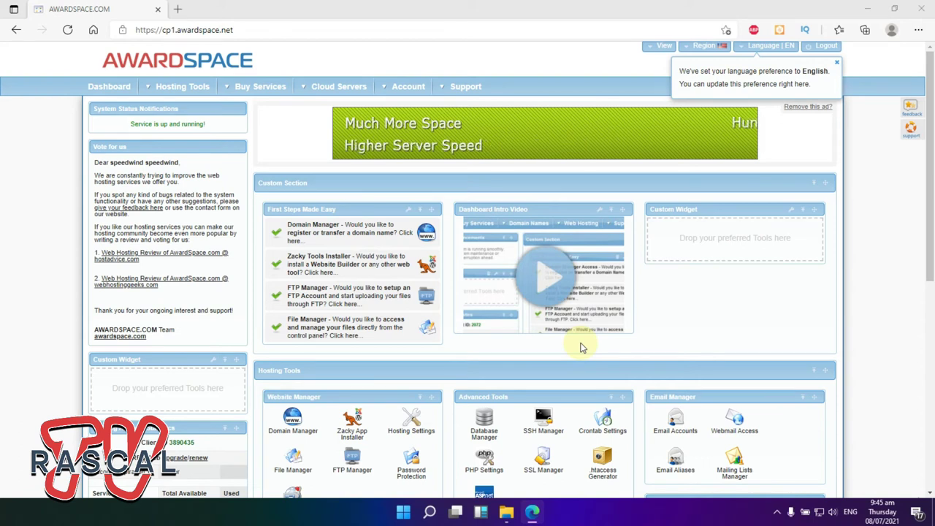
- Scroll down the control panel dashboard toward the Hosting Tools section
{"action": "scroll", "coordinate": [512, 337], "scroll_direction": "down", "scroll_amount": 1}
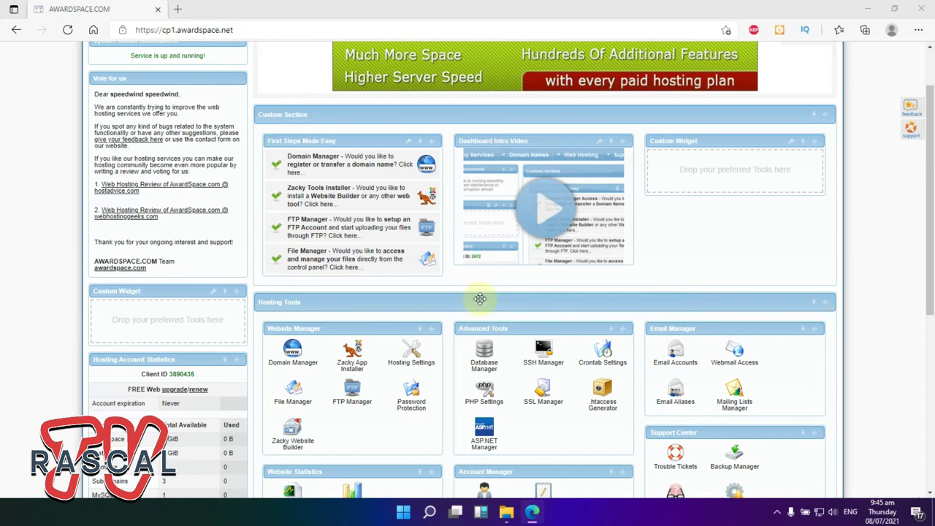
{"action": "scroll", "coordinate": [409, 277], "scroll_direction": "down", "scroll_amount": 1}
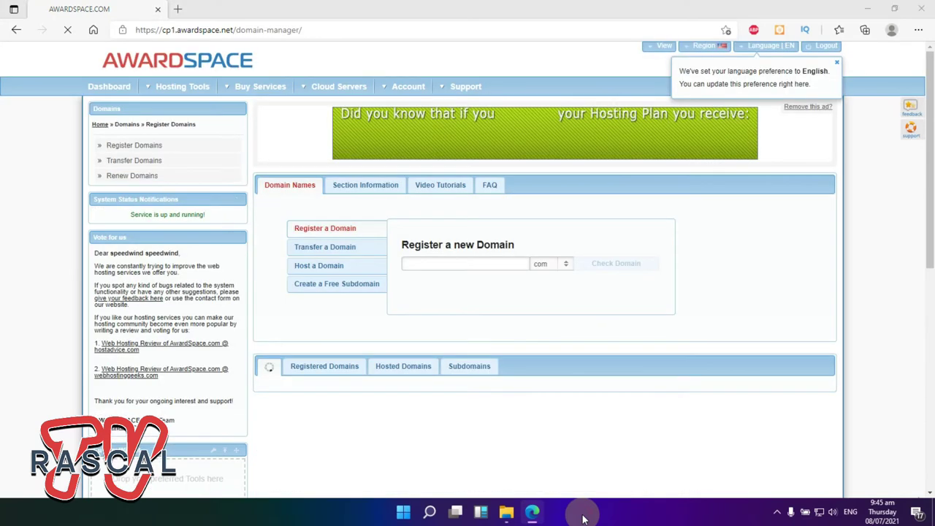
- In the free subdomain form, choose onlinewebshop.net and try creating 'cheap'
{"action": "left_click", "coordinate": [356, 285]}
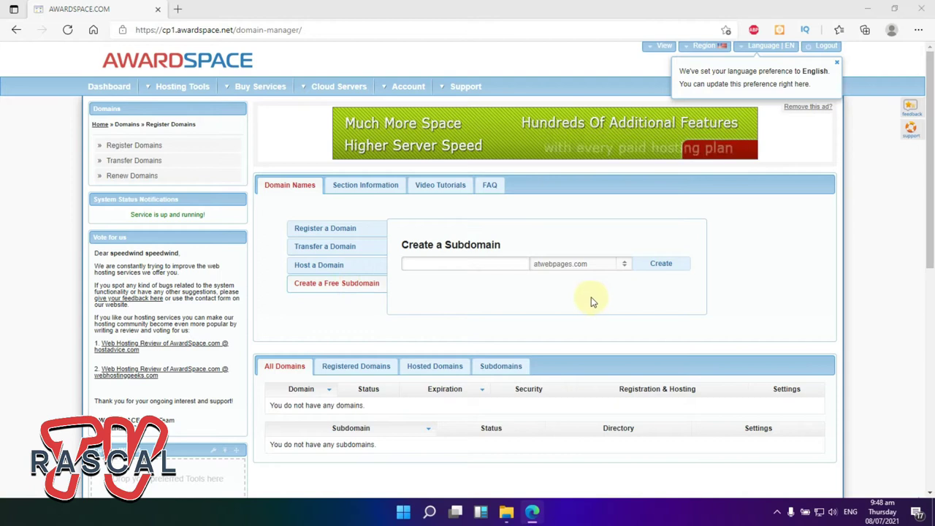
{"action": "left_click", "coordinate": [584, 264]}
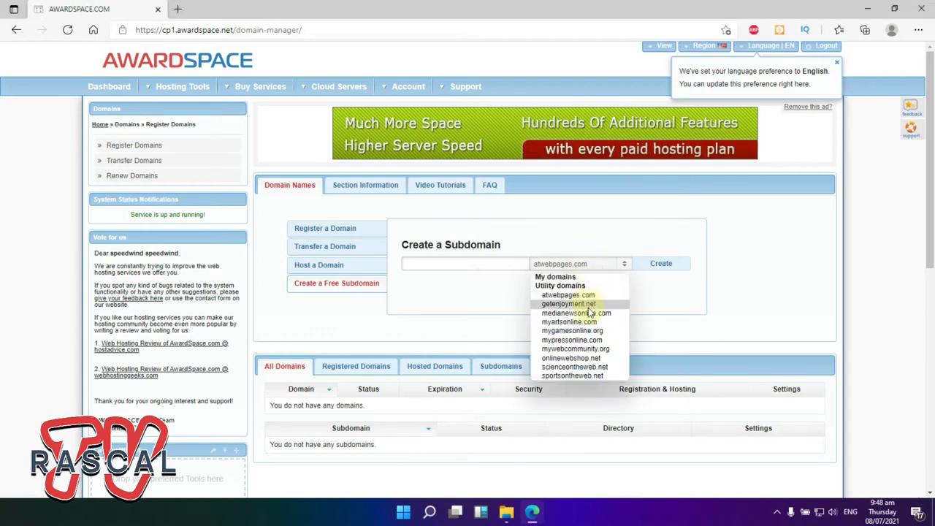
{"action": "left_click", "coordinate": [583, 358]}
{"action": "left_click", "coordinate": [507, 266]}
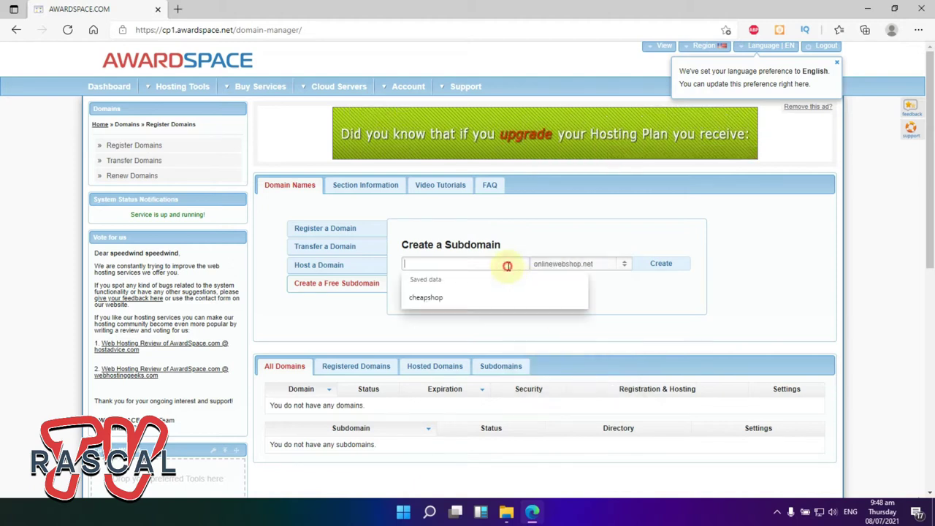
{"action": "type", "text": "aw"}
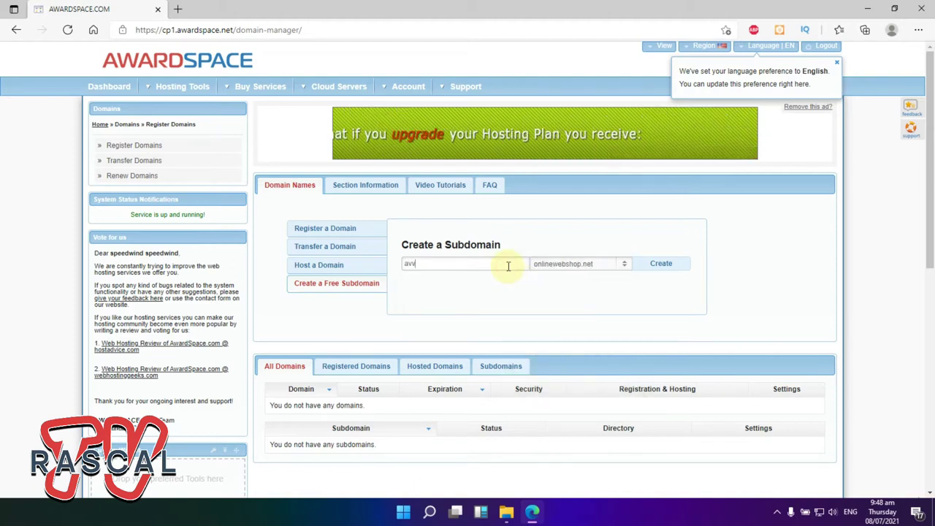
{"action": "key", "text": "BackSpace"}
{"action": "key", "text": "BackSpace"}
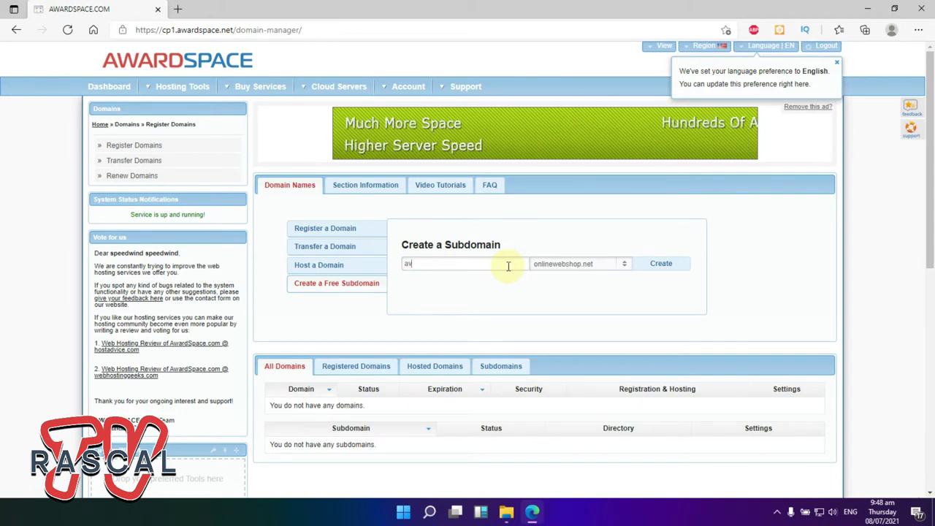
{"action": "type", "text": "cheap"}
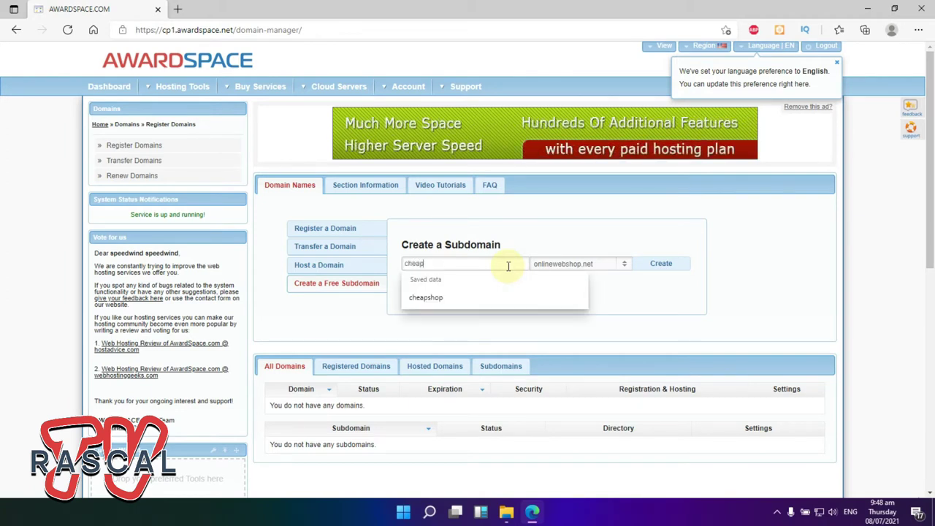
{"action": "left_click", "coordinate": [546, 249]}
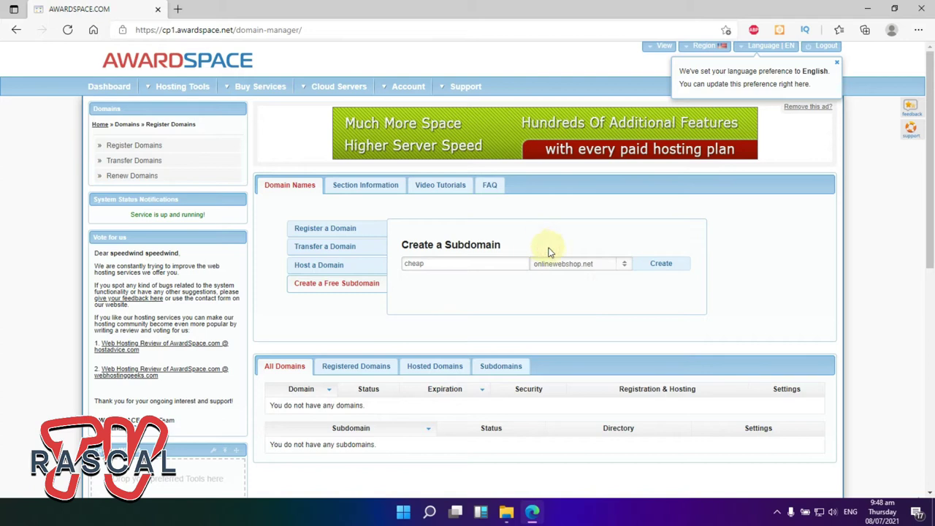
{"action": "left_click", "coordinate": [662, 264]}
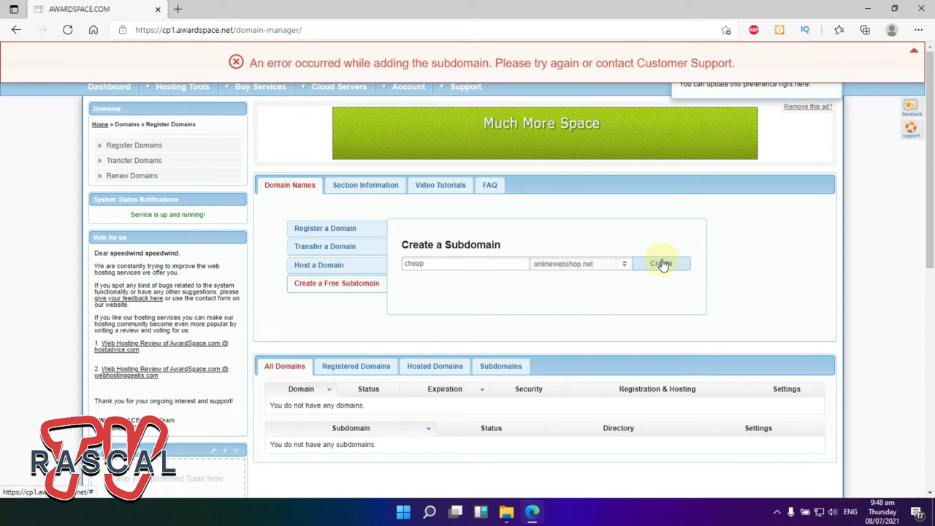
- Retry with 'hunter', then create the subdomain 'patskie' successfully
{"action": "scroll", "coordinate": [476, 260], "scroll_direction": "down", "scroll_amount": 1}
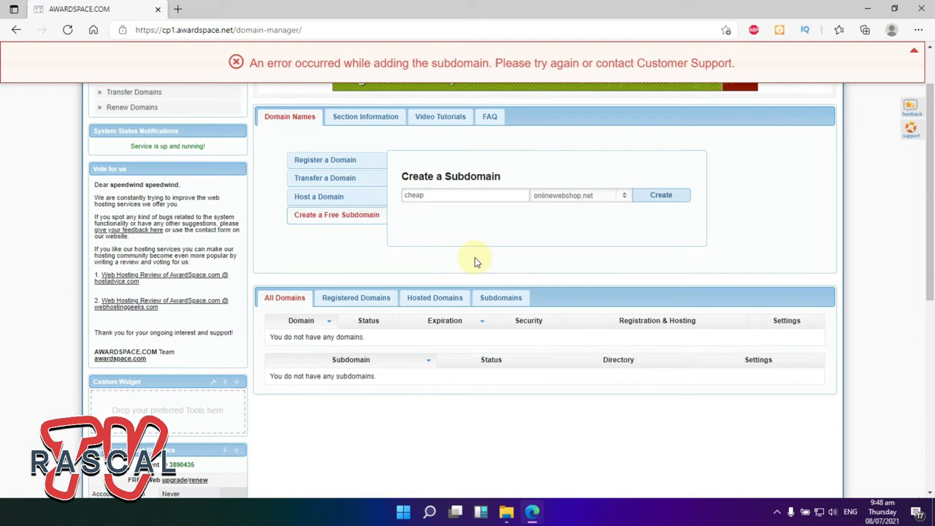
{"action": "scroll", "coordinate": [476, 261], "scroll_direction": "up", "scroll_amount": 1}
{"action": "left_click", "coordinate": [475, 260]}
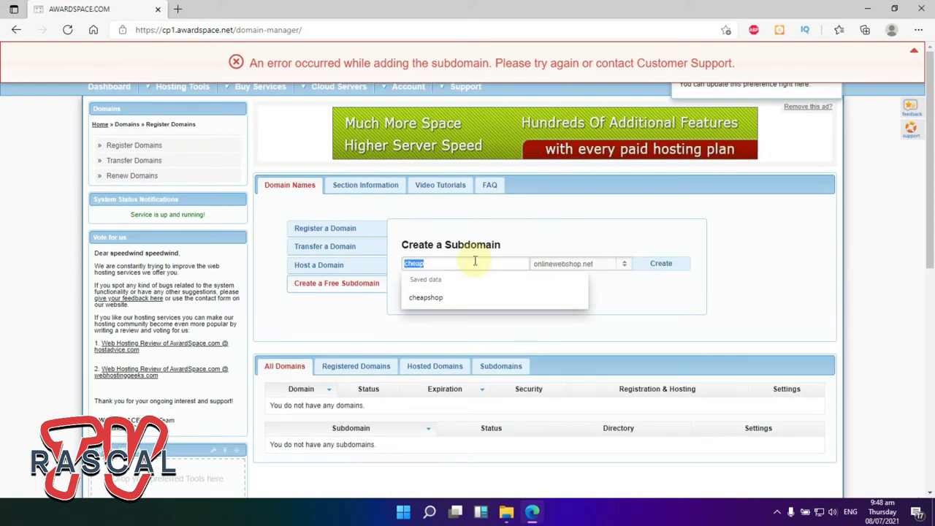
{"action": "type", "text": "hunter"}
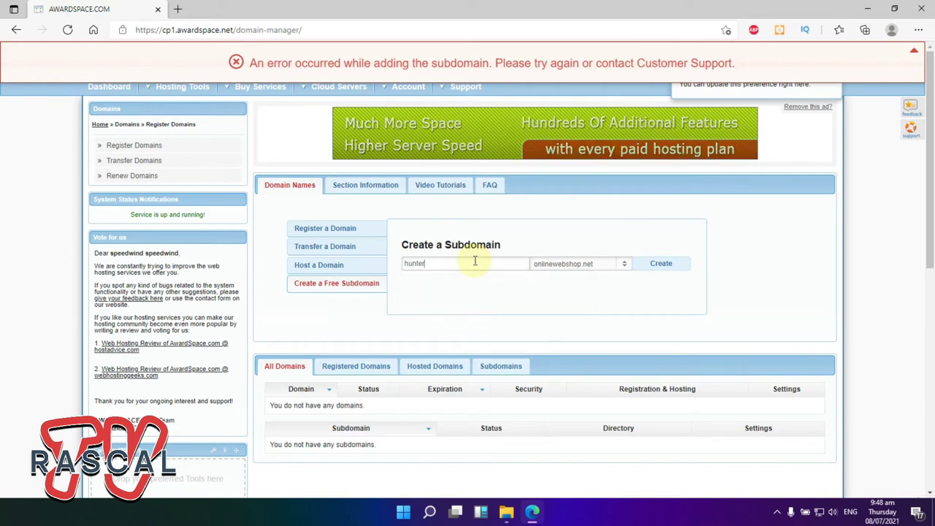
{"action": "left_click", "coordinate": [644, 263]}
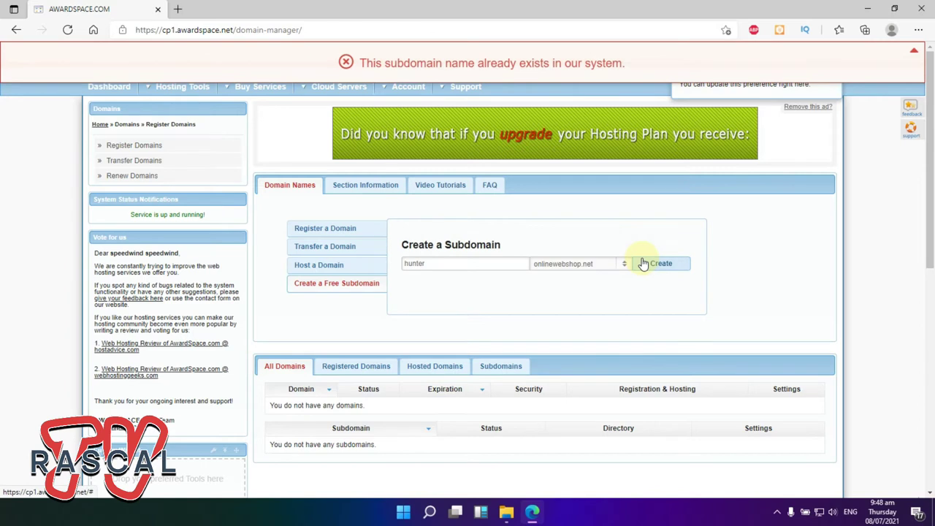
{"action": "double_click", "coordinate": [433, 261]}
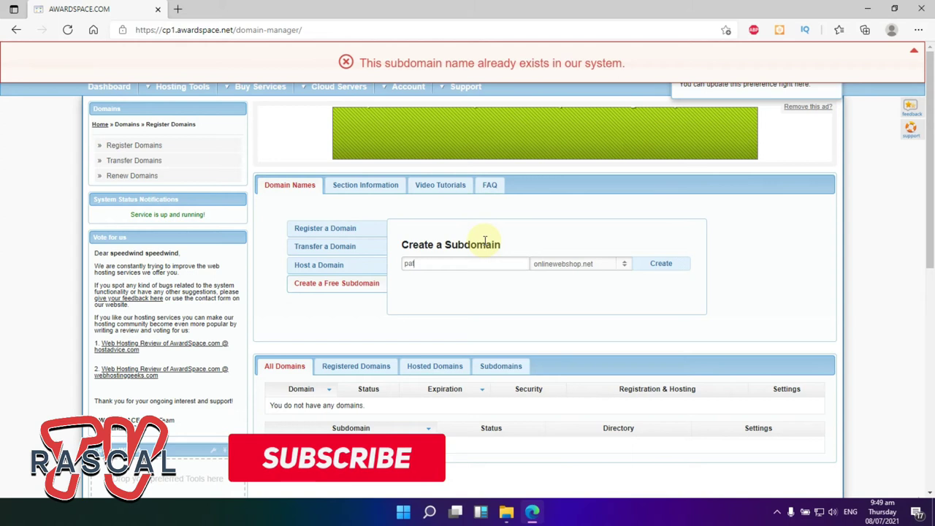
{"action": "type", "text": "skie"}
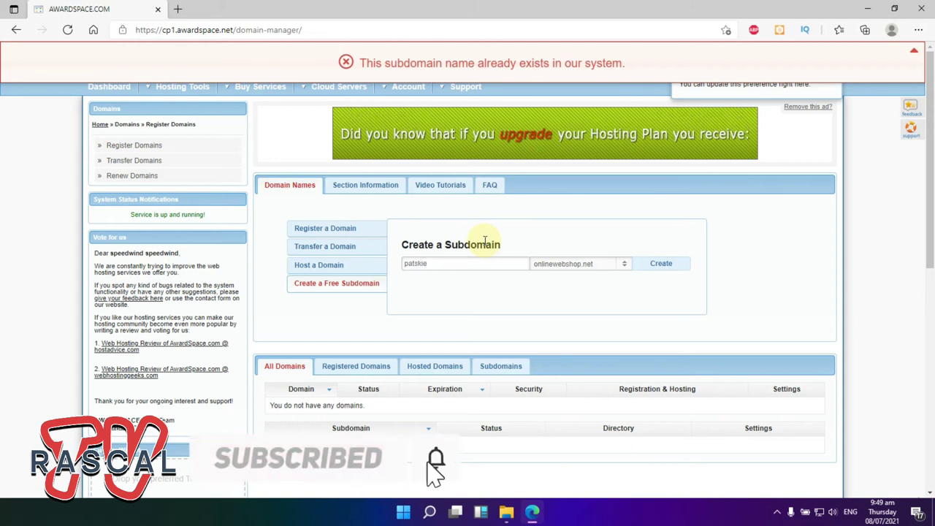
{"action": "left_click", "coordinate": [659, 265]}
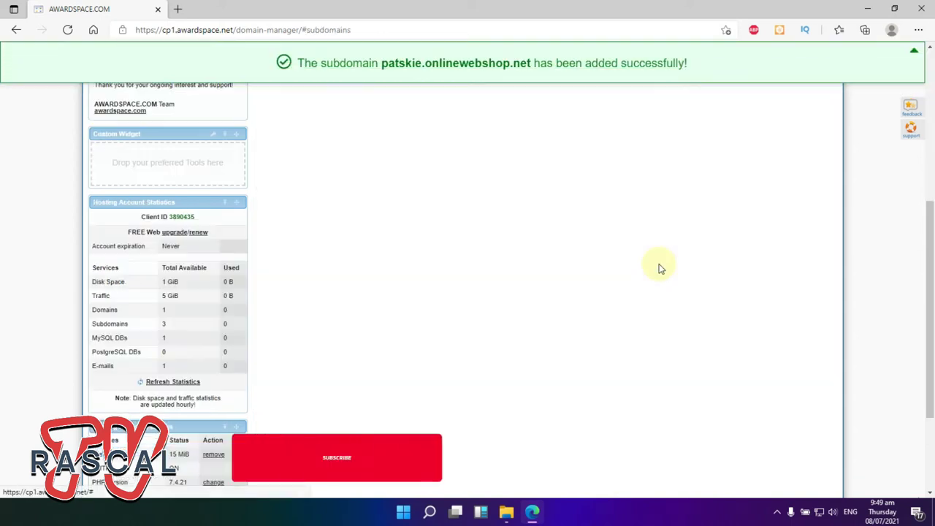
- Open Notepad via Win+R and paste patskie.onlinewebshop.net into a new document
{"action": "scroll", "coordinate": [659, 268], "scroll_direction": "up", "scroll_amount": 3}
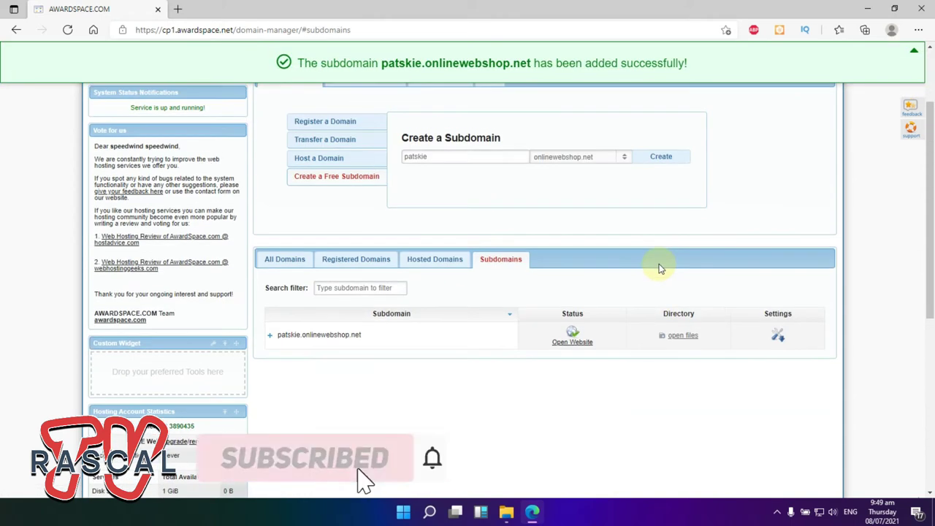
{"action": "scroll", "coordinate": [647, 289], "scroll_direction": "up", "scroll_amount": 3}
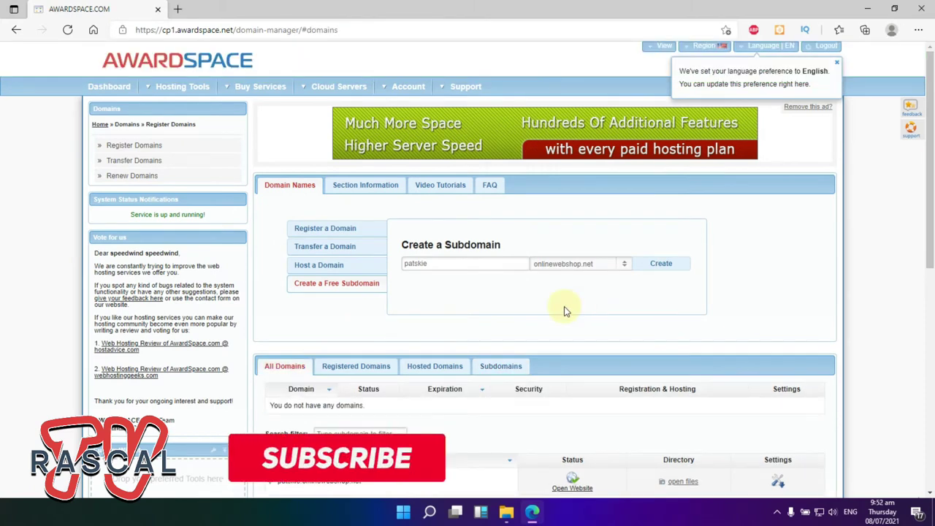
{"action": "scroll", "coordinate": [564, 306], "scroll_direction": "down", "scroll_amount": 2}
{"action": "key", "text": "super+r"}
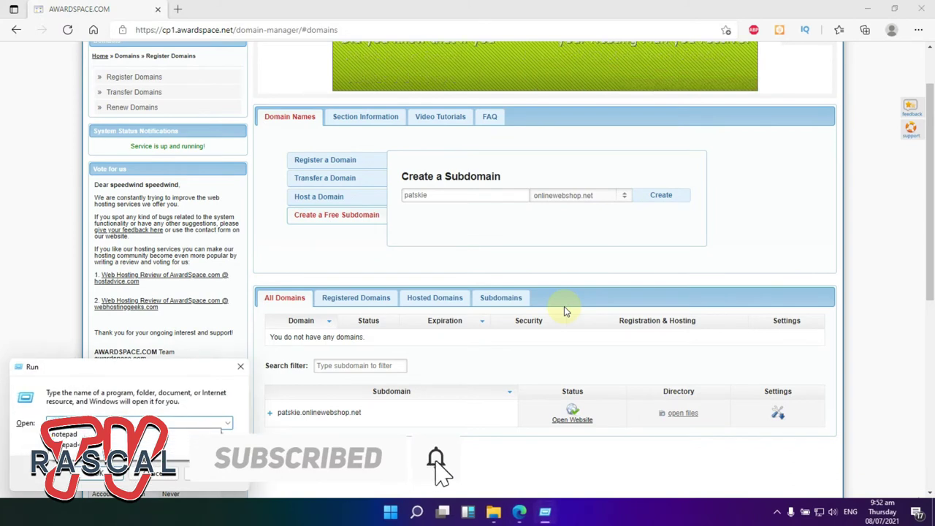
{"action": "key", "text": "Return"}
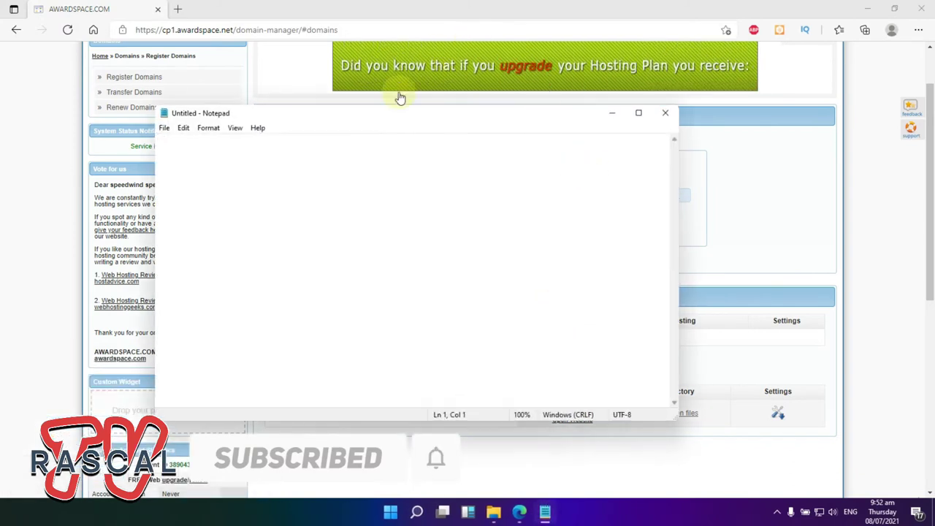
{"action": "left_click_drag", "start_coordinate": [351, 117], "coordinate": [668, 125]}
{"action": "left_click_drag", "start_coordinate": [383, 413], "coordinate": [279, 412]}
{"action": "key", "text": "ctrl+c"}
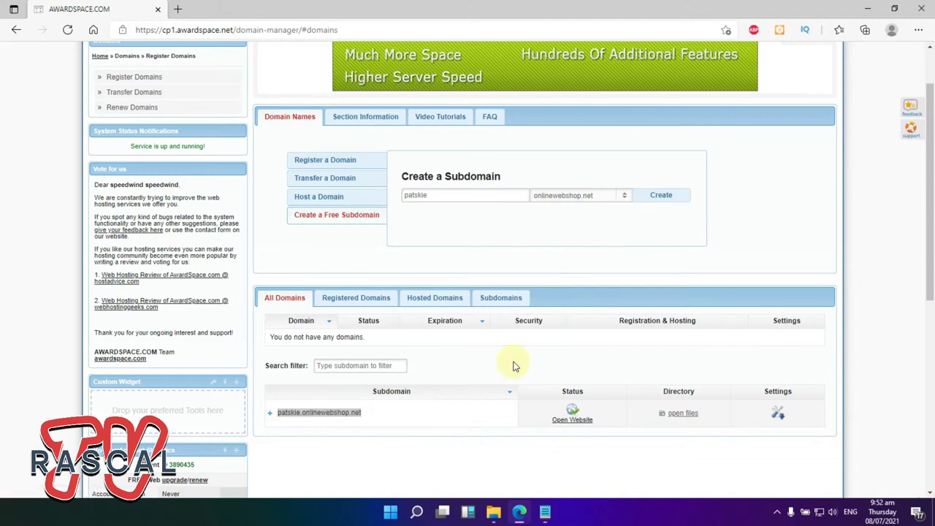
{"action": "key", "text": "alt+Tab"}
{"action": "key", "text": "ctrl+v"}
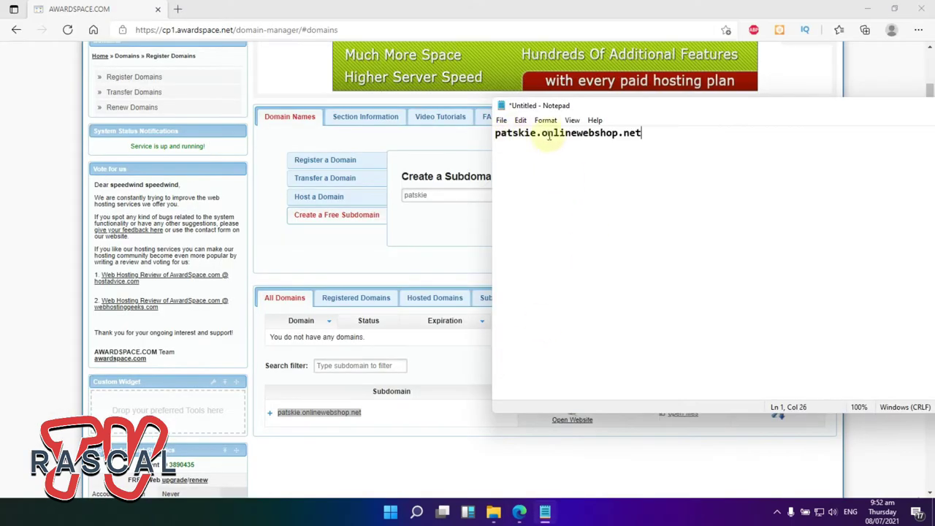
{"action": "left_click_drag", "start_coordinate": [636, 108], "coordinate": [497, 141]}
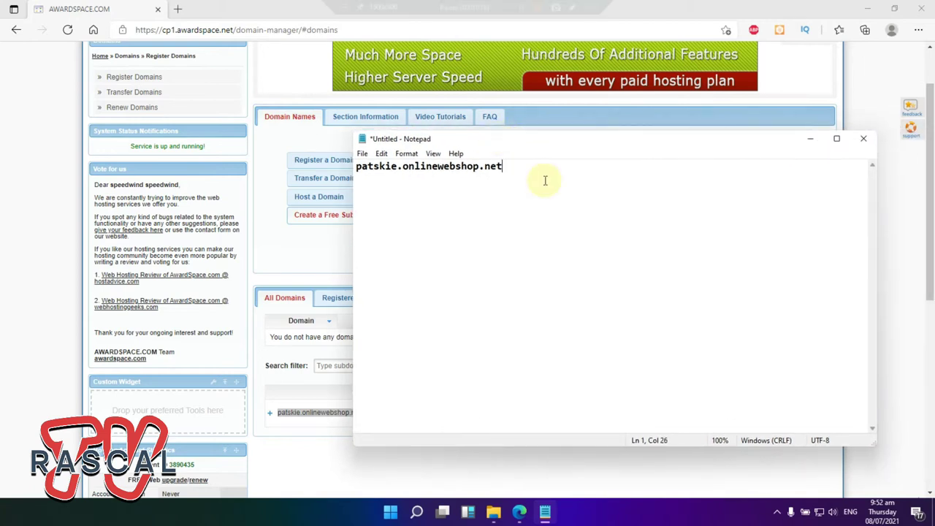
- Return to the AwardSpace dashboard and open FTP Manager from Hosting Tools
{"action": "left_click", "coordinate": [307, 135]}
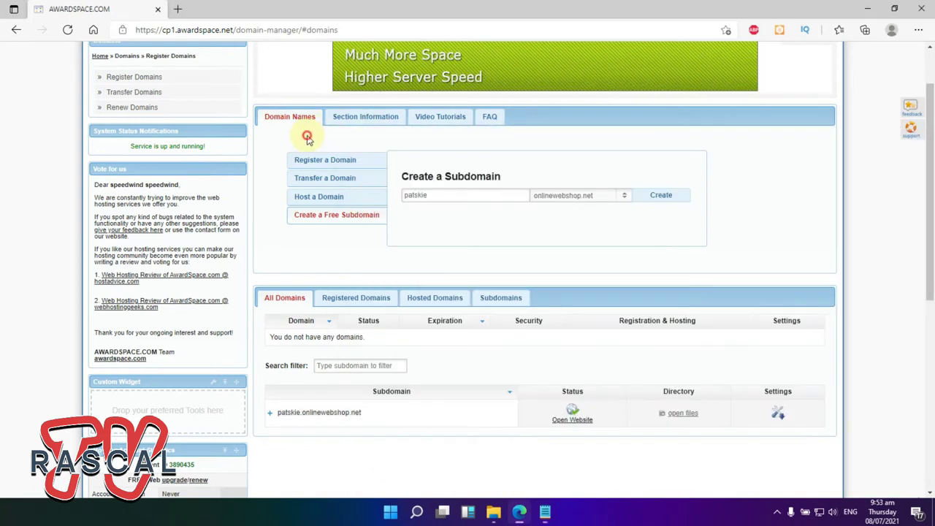
{"action": "scroll", "coordinate": [306, 135], "scroll_direction": "up", "scroll_amount": 2}
{"action": "left_click", "coordinate": [109, 88]}
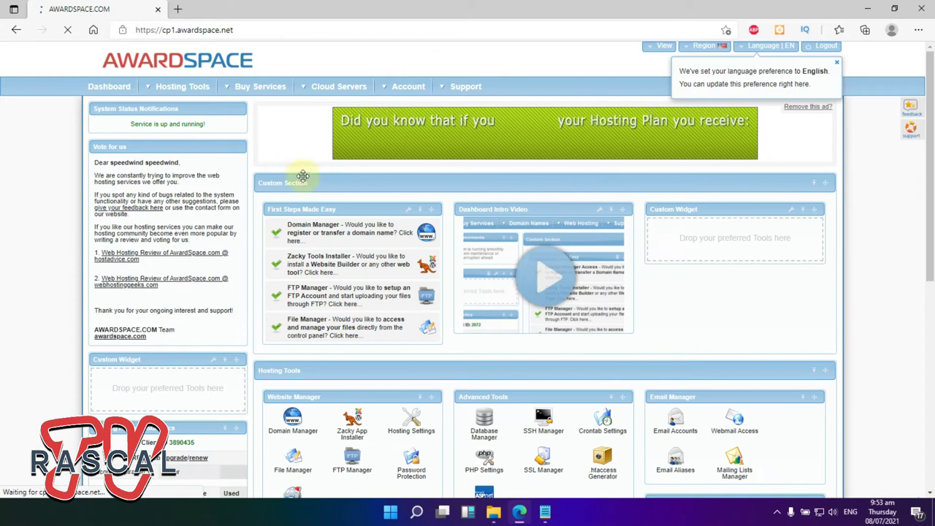
{"action": "scroll", "coordinate": [366, 190], "scroll_direction": "down", "scroll_amount": 4}
{"action": "scroll", "coordinate": [363, 193], "scroll_direction": "up", "scroll_amount": 1}
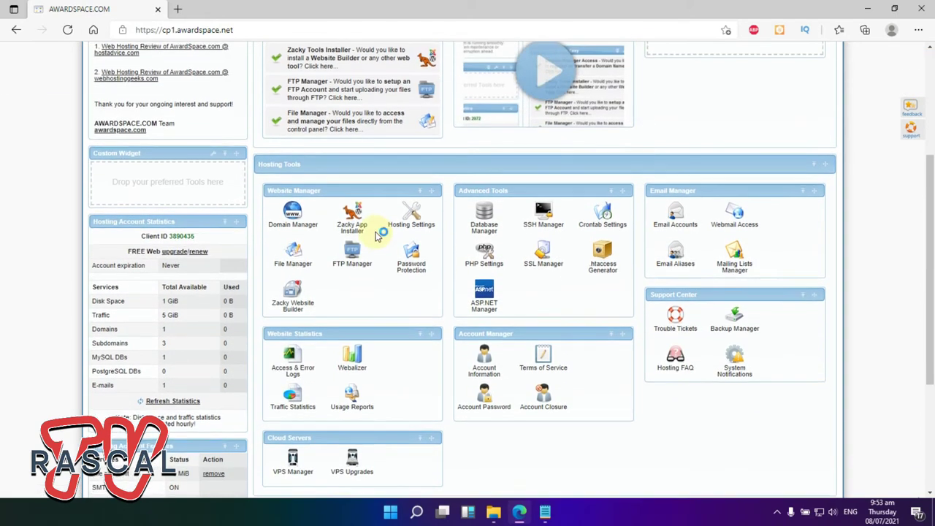
{"action": "left_click", "coordinate": [352, 257]}
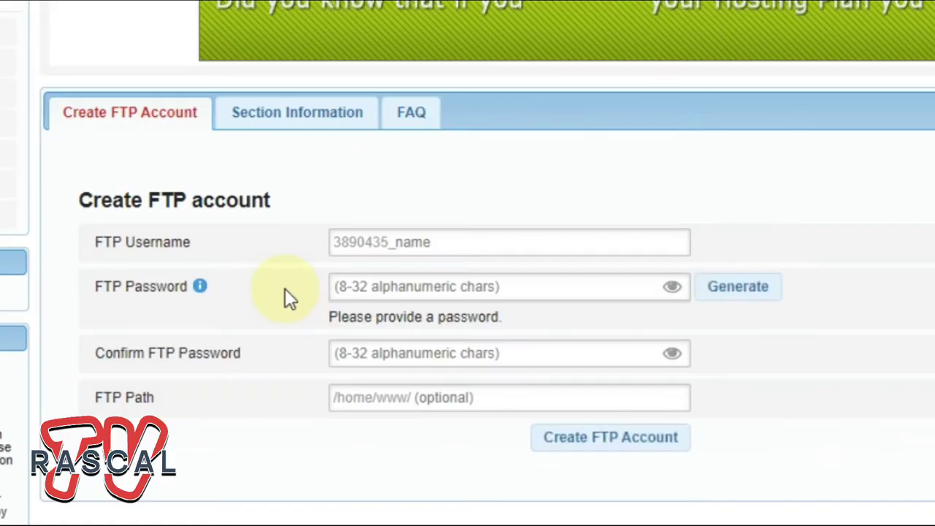
- Enter the FTP username and type the account password in both password fields
{"action": "left_click", "coordinate": [324, 202]}
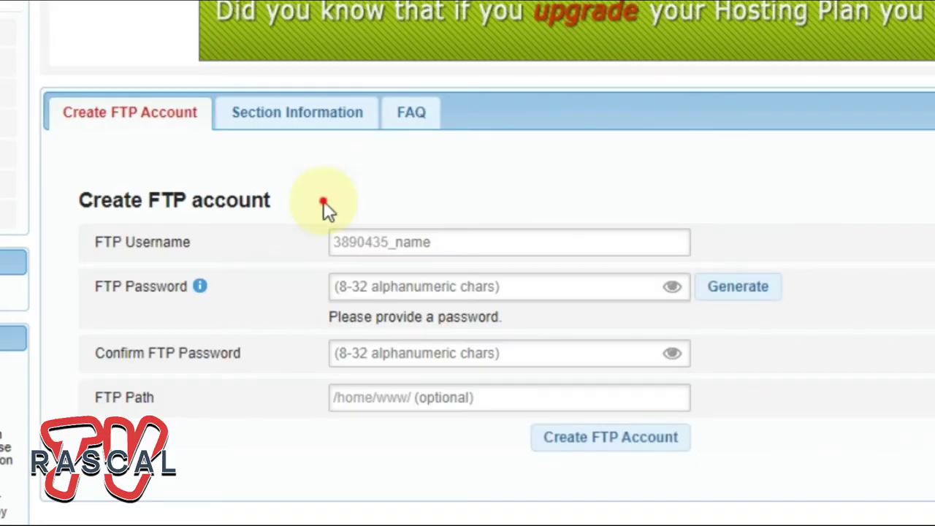
{"action": "left_click", "coordinate": [435, 241]}
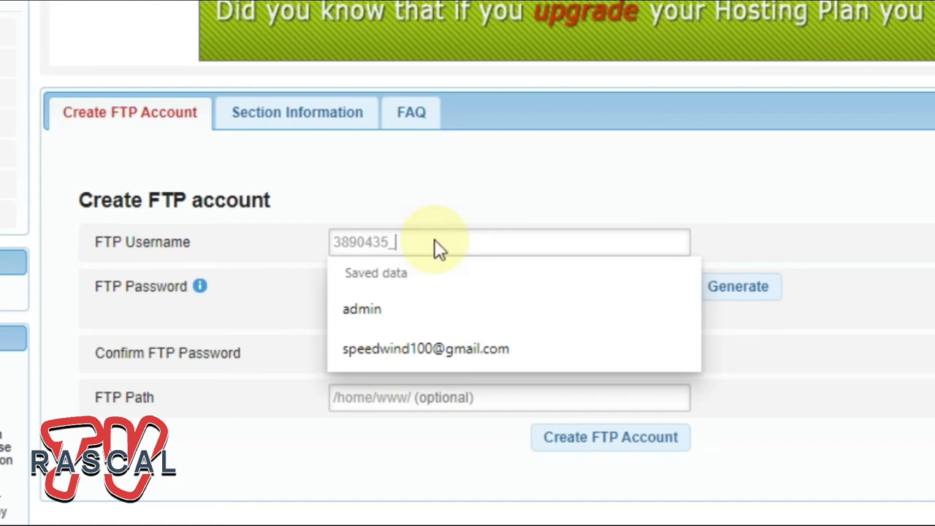
{"action": "type", "text": "pats"}
{"action": "key", "text": "Tab"}
{"action": "type", "text": "password"}
{"action": "key", "text": "Tab"}
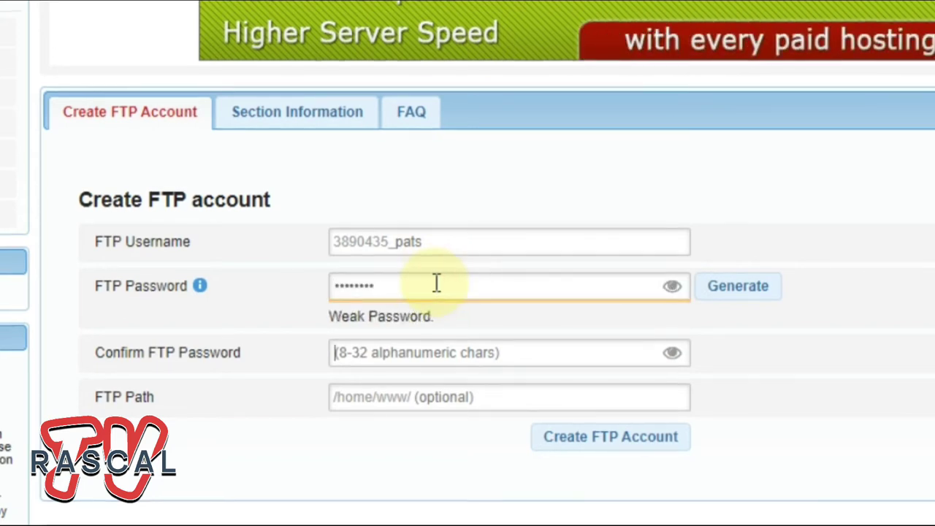
{"action": "type", "text": "pas"}
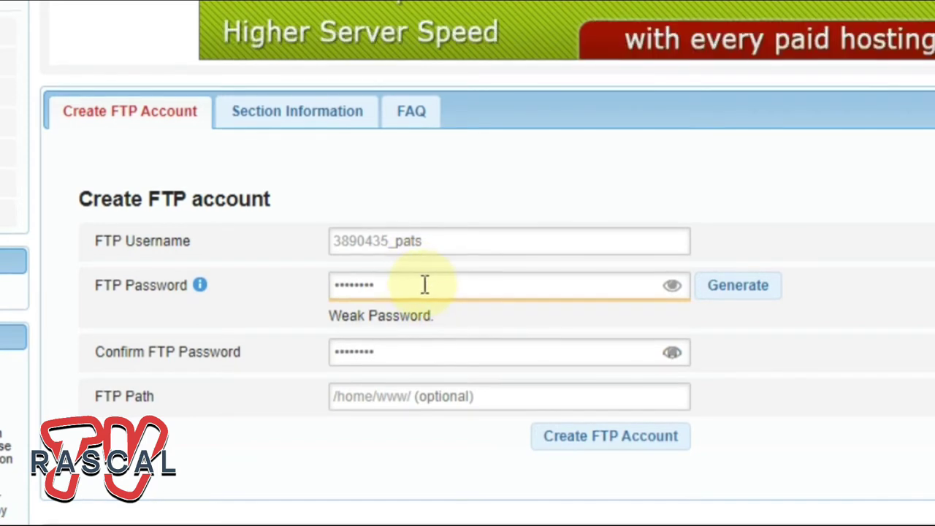
- Copy the subdomain from Notepad and paste it after /home/www/ in FTP Path
{"action": "key", "text": "alt+Tab"}
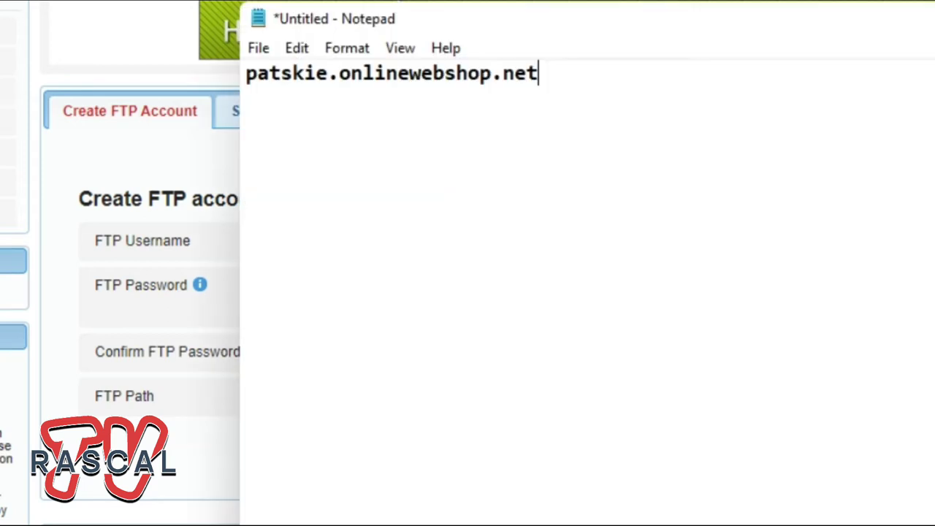
{"action": "left_click", "coordinate": [606, 100]}
{"action": "key", "text": "ctrl+a"}
{"action": "key", "text": "ctrl+c"}
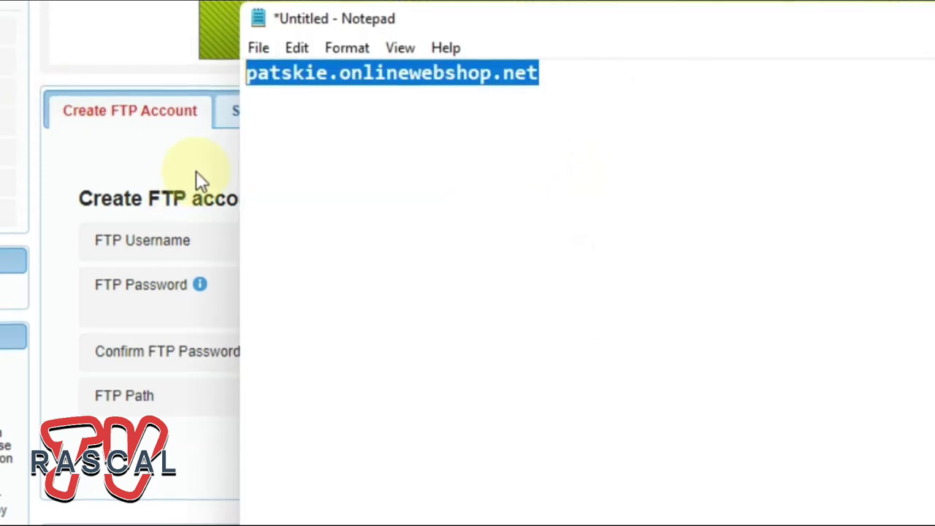
{"action": "left_click", "coordinate": [196, 175]}
{"action": "left_click", "coordinate": [507, 394]}
{"action": "key", "text": "ctrl+v"}
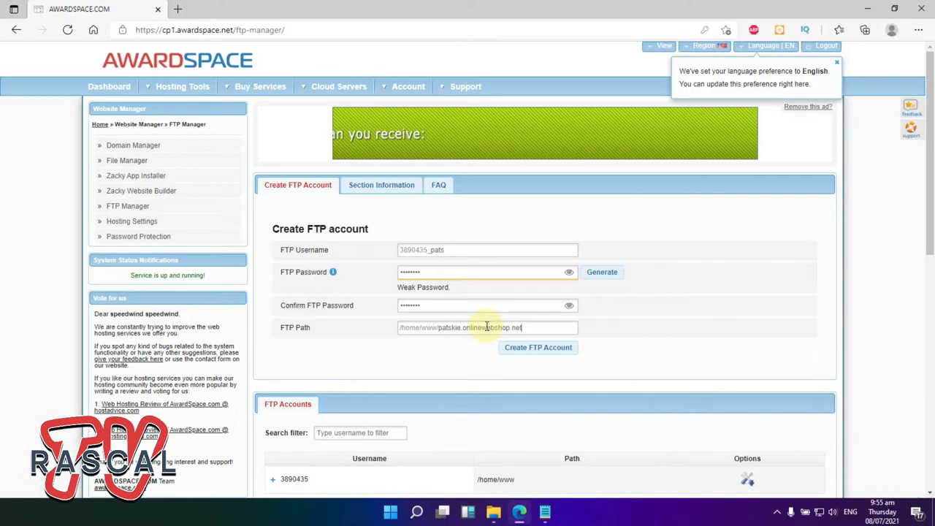
- Create the FTP account and review its details in the account list
{"action": "left_click", "coordinate": [510, 350]}
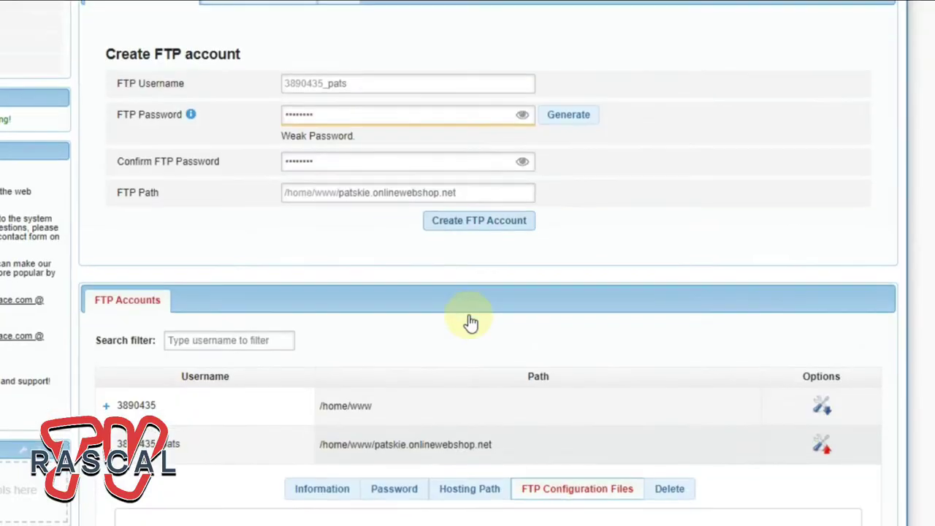
{"action": "scroll", "coordinate": [476, 356], "scroll_direction": "down", "scroll_amount": 1}
{"action": "left_click", "coordinate": [157, 354]}
{"action": "left_click", "coordinate": [156, 356]}
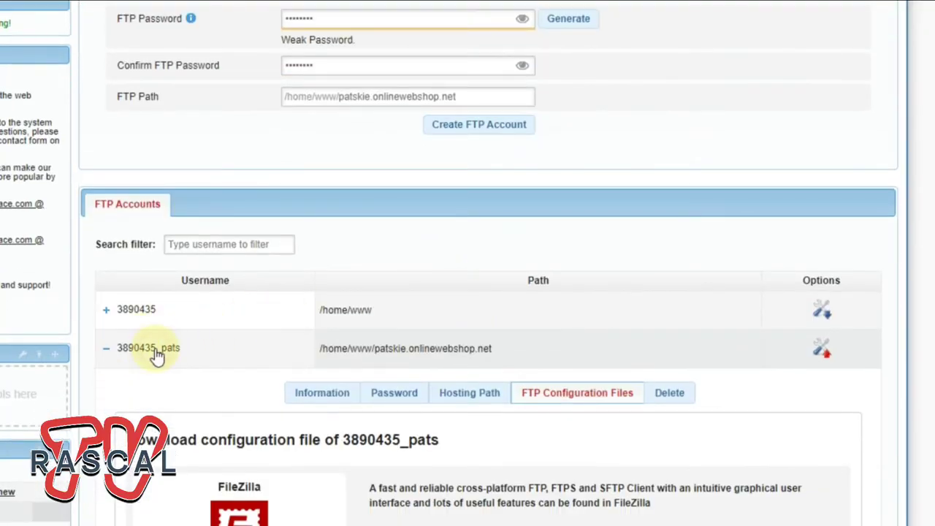
{"action": "scroll", "coordinate": [587, 319], "scroll_direction": "down", "scroll_amount": 1}
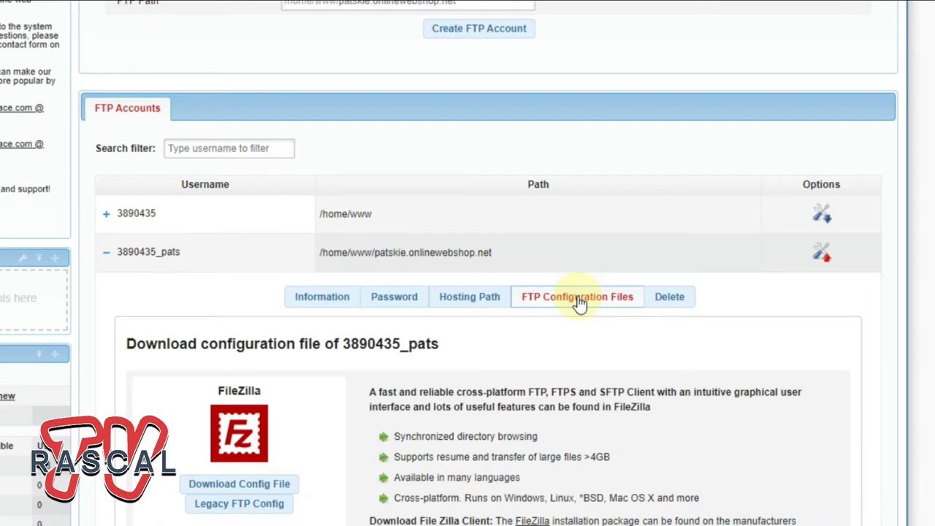
{"action": "scroll", "coordinate": [577, 302], "scroll_direction": "down", "scroll_amount": 2}
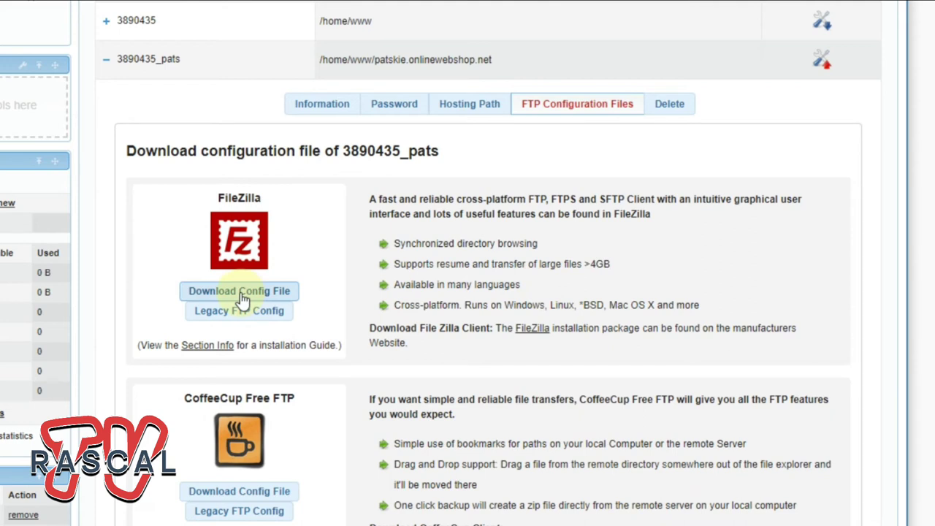
- Download the FileZilla config for hostname patskie.onlinewebshop.net and keep the blocked file
{"action": "left_click", "coordinate": [241, 291]}
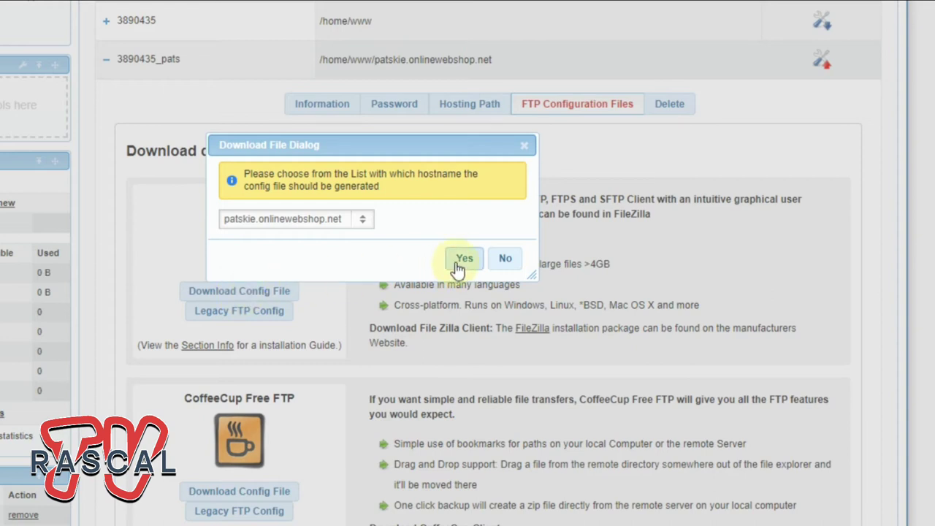
{"action": "left_click", "coordinate": [363, 221]}
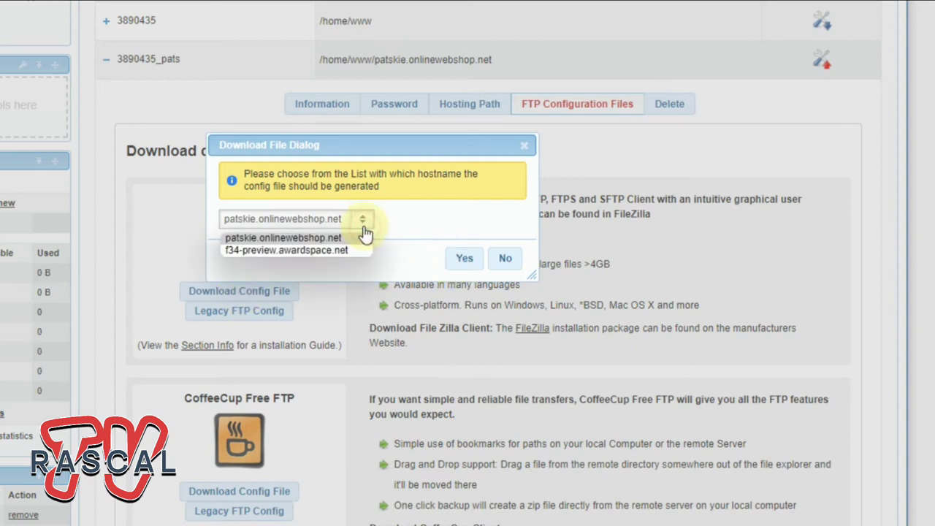
{"action": "left_click", "coordinate": [293, 238]}
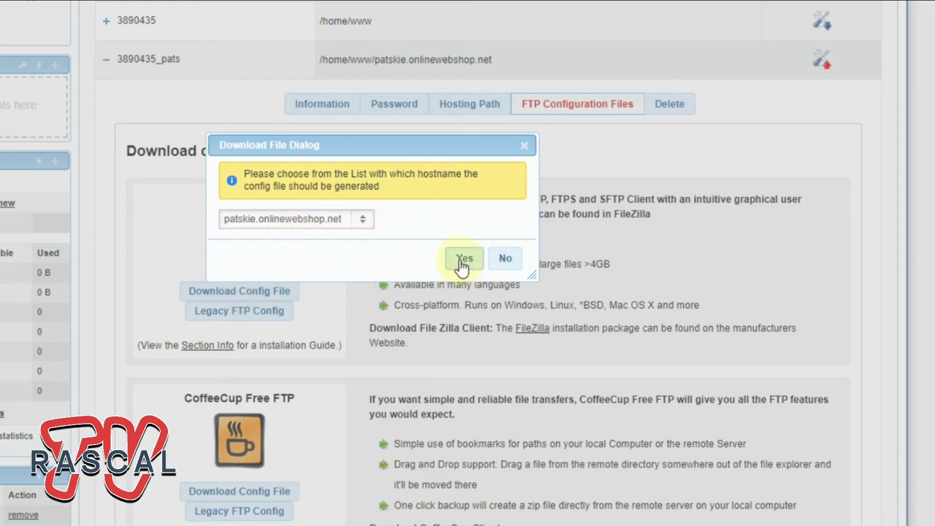
{"action": "left_click", "coordinate": [465, 260]}
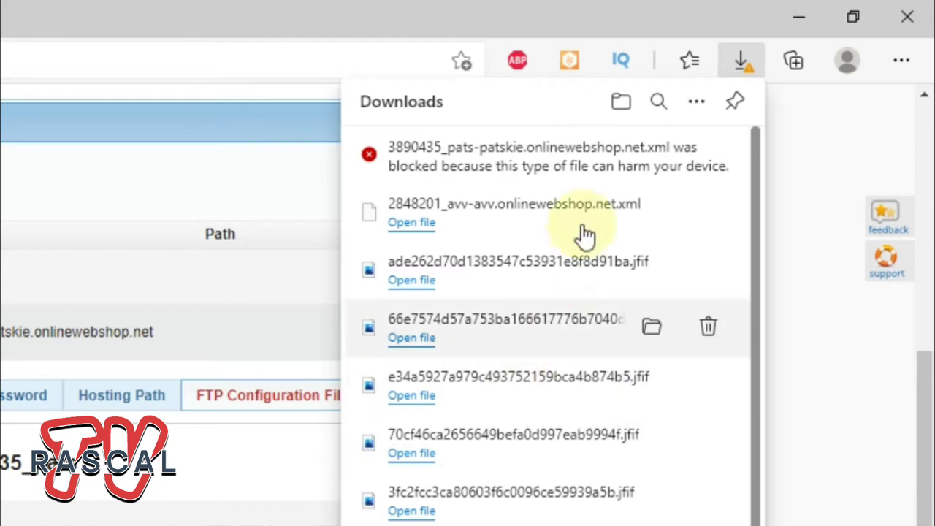
{"action": "mouse_move", "coordinate": [606, 167]}
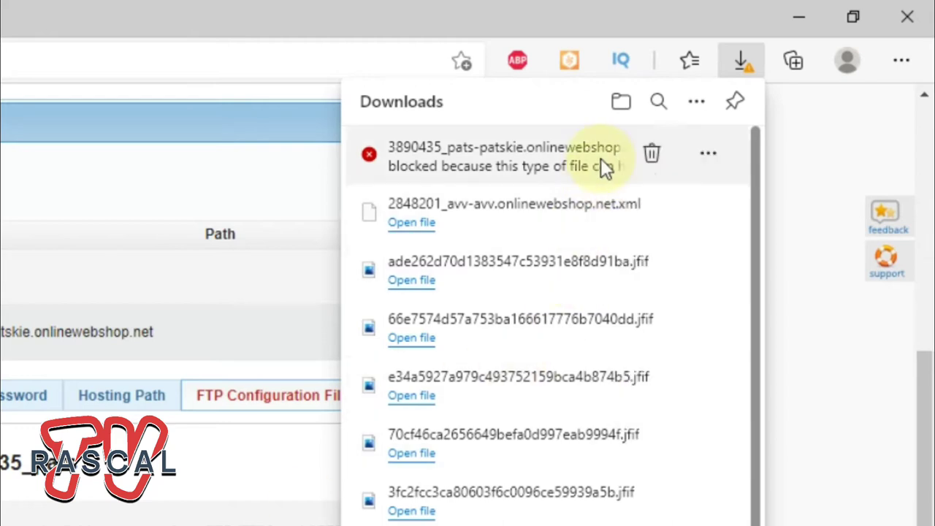
{"action": "left_click", "coordinate": [702, 159]}
{"action": "left_click", "coordinate": [576, 238]}
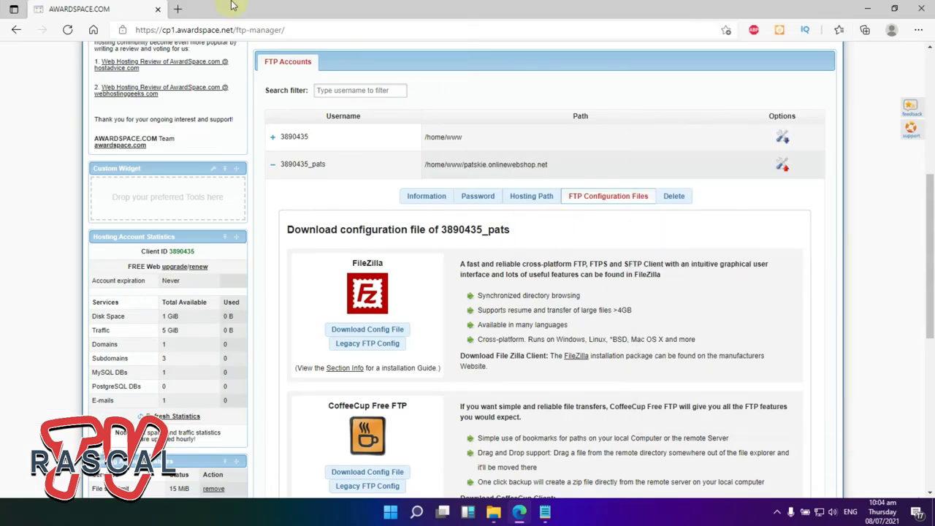
- Search Google for 'filezilla' and go from filezilla-project.org to the FileZilla Client download page
{"action": "left_click", "coordinate": [178, 9]}
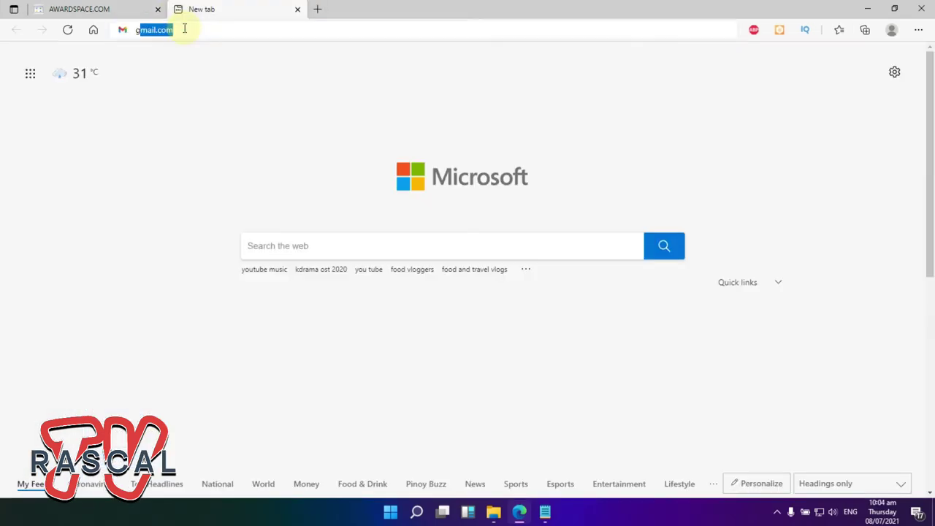
{"action": "type", "text": "goog"}
{"action": "key", "text": "Return"}
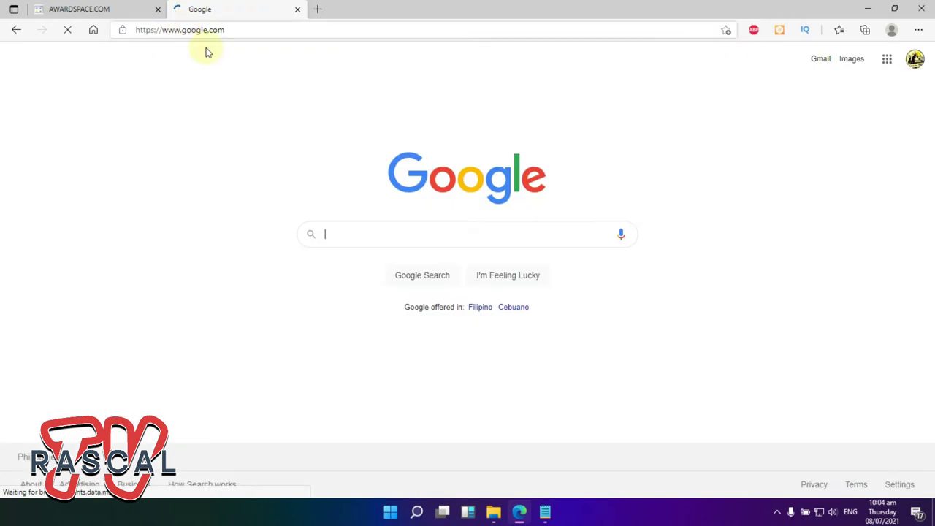
{"action": "type", "text": "filez"}
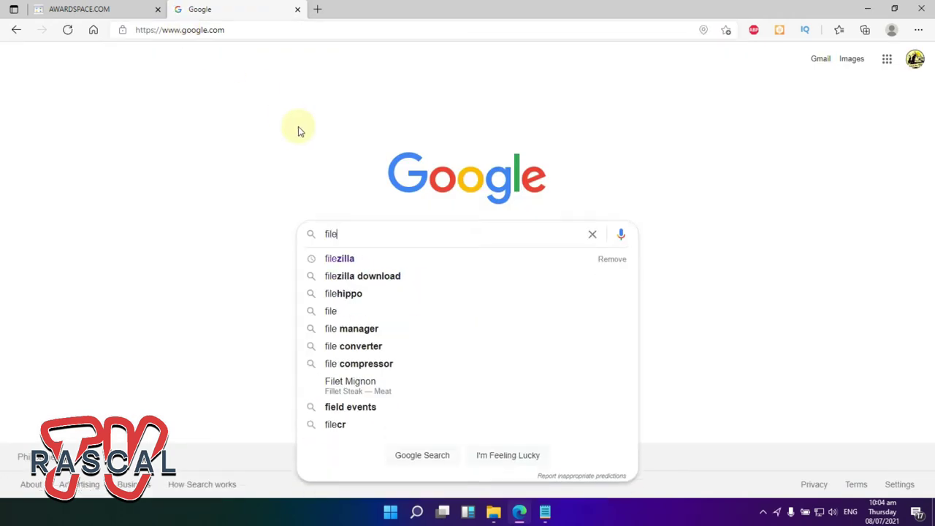
{"action": "left_click", "coordinate": [334, 259]}
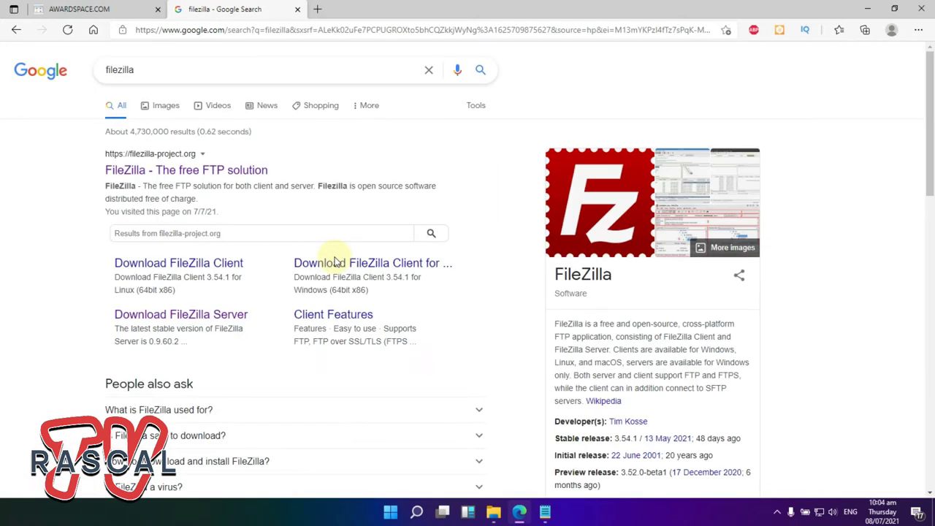
{"action": "left_click", "coordinate": [257, 171]}
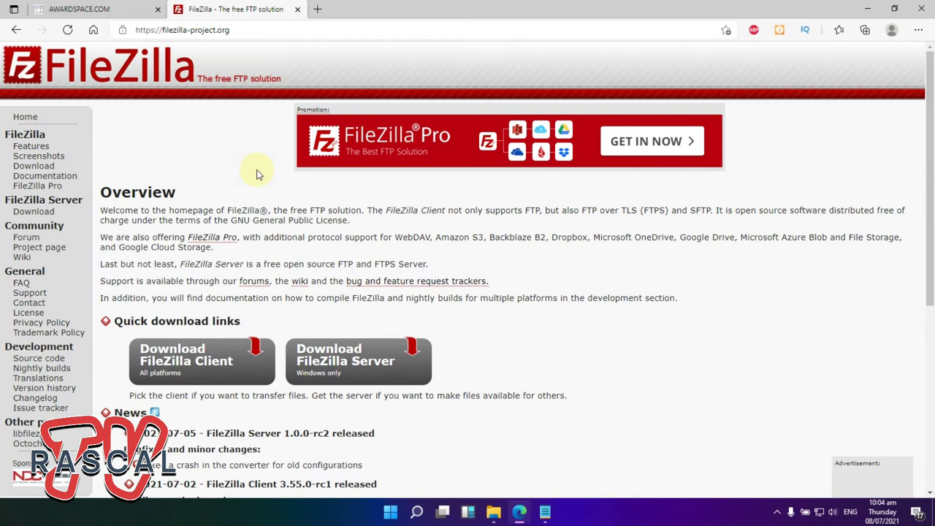
{"action": "scroll", "coordinate": [257, 174], "scroll_direction": "down", "scroll_amount": 1}
{"action": "scroll", "coordinate": [258, 174], "scroll_direction": "down", "scroll_amount": 1}
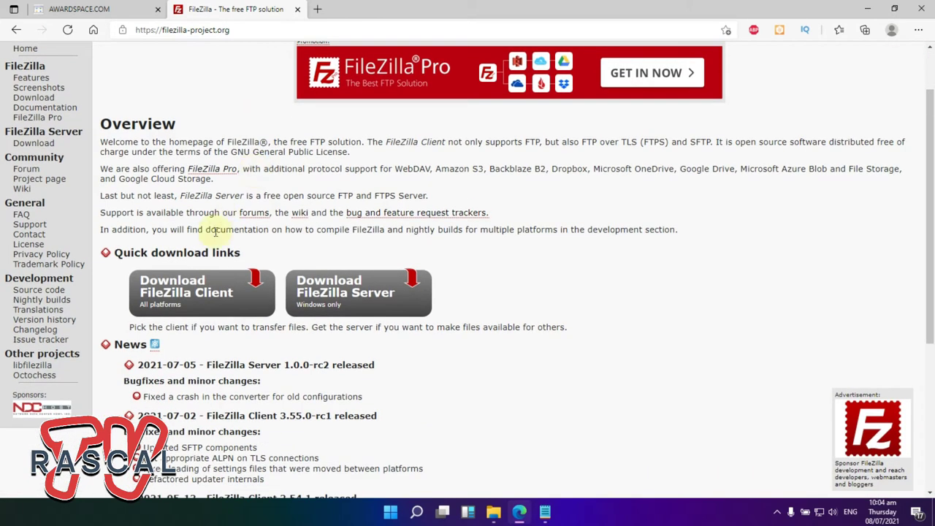
{"action": "left_click", "coordinate": [213, 313]}
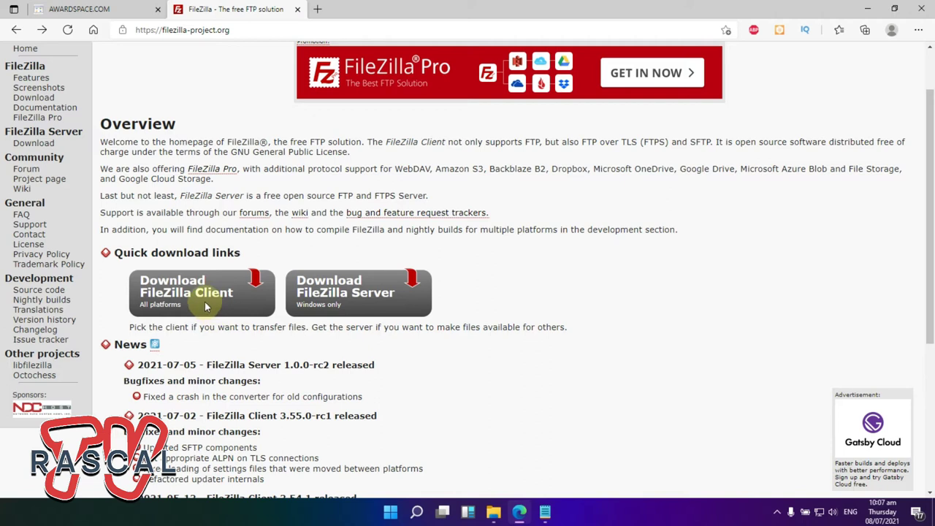
{"action": "left_click", "coordinate": [205, 302]}
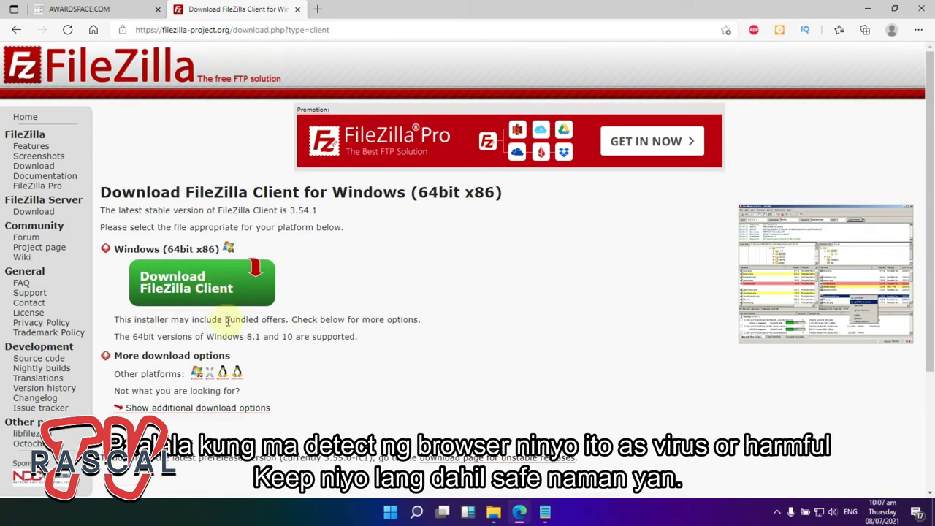
- Download the standard FileZilla Client installer for Windows, keeping it despite the SmartScreen warning
{"action": "left_click", "coordinate": [211, 281]}
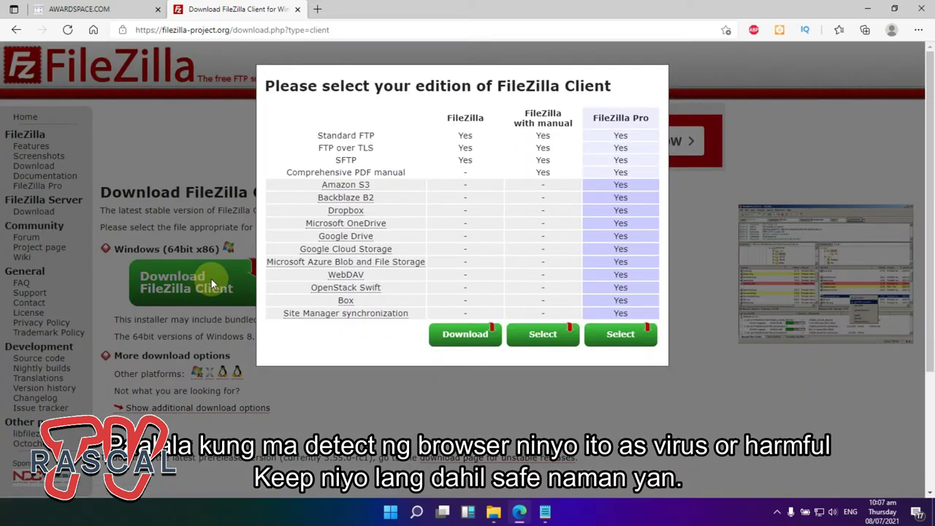
{"action": "left_click", "coordinate": [475, 337]}
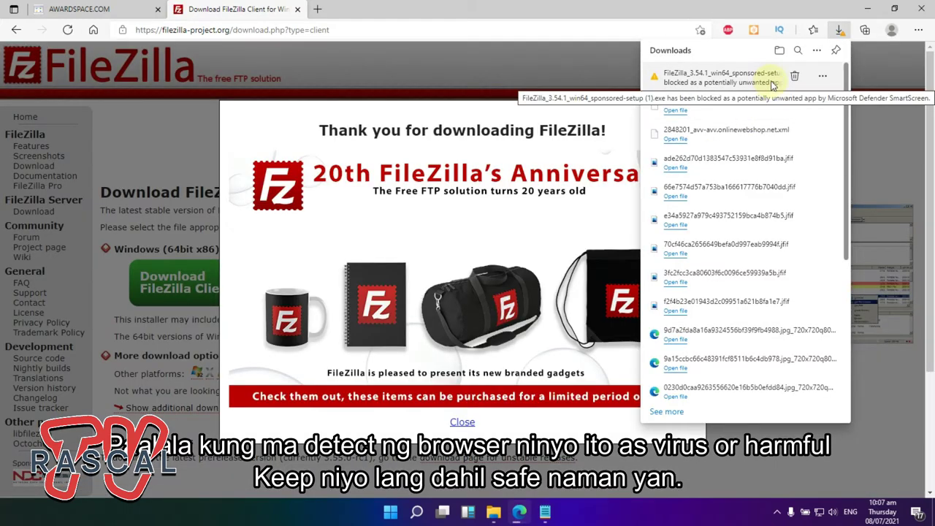
{"action": "left_click", "coordinate": [819, 77]}
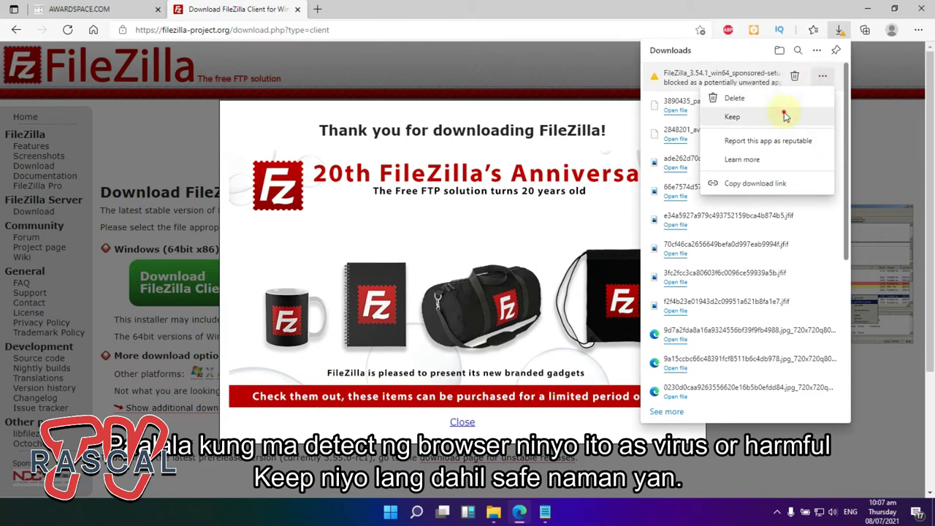
{"action": "left_click", "coordinate": [783, 115]}
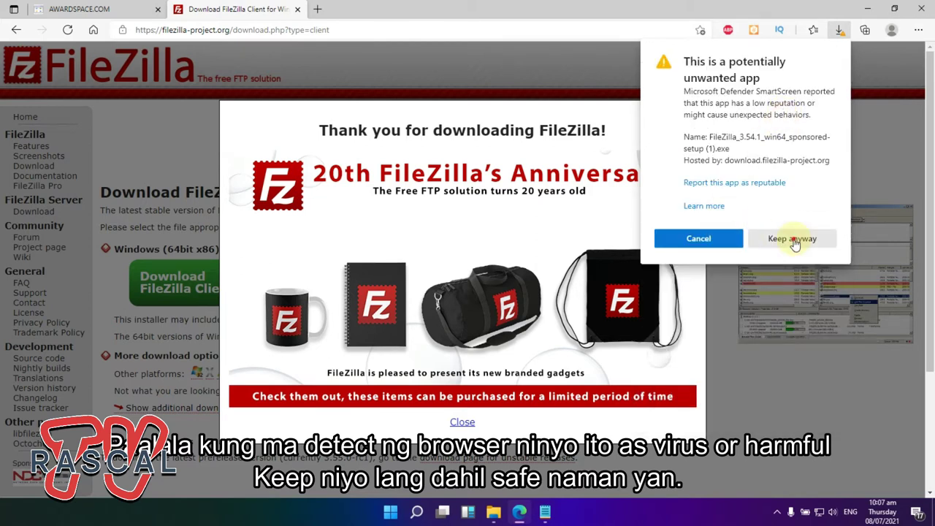
{"action": "left_click", "coordinate": [794, 240]}
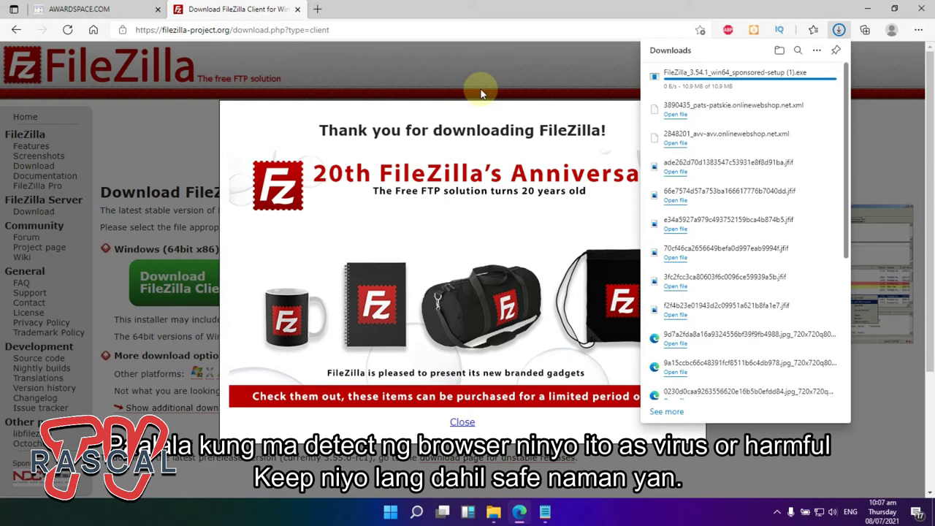
{"action": "mouse_move", "coordinate": [798, 82]}
{"action": "mouse_move", "coordinate": [709, 77]}
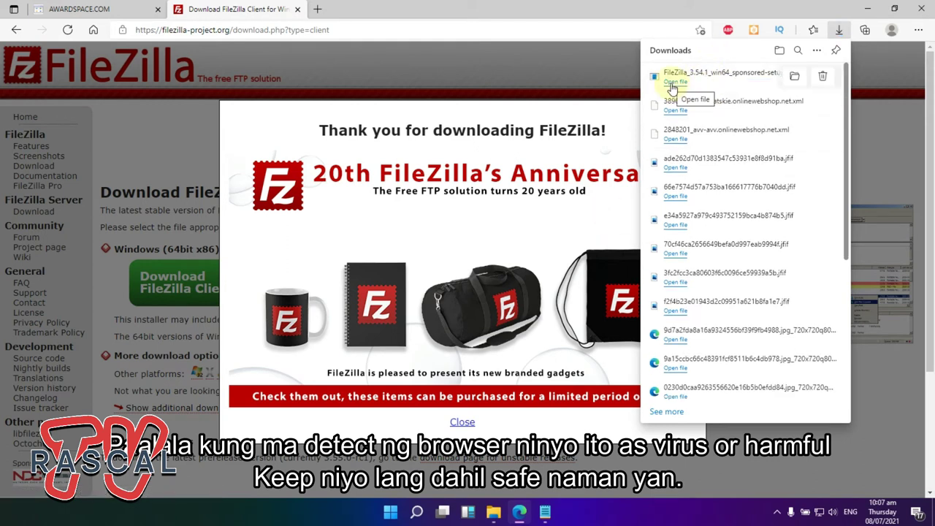
- Launch the FileZilla installer, accept the license and decline the Adaware Web Companion offer
{"action": "left_click", "coordinate": [674, 83]}
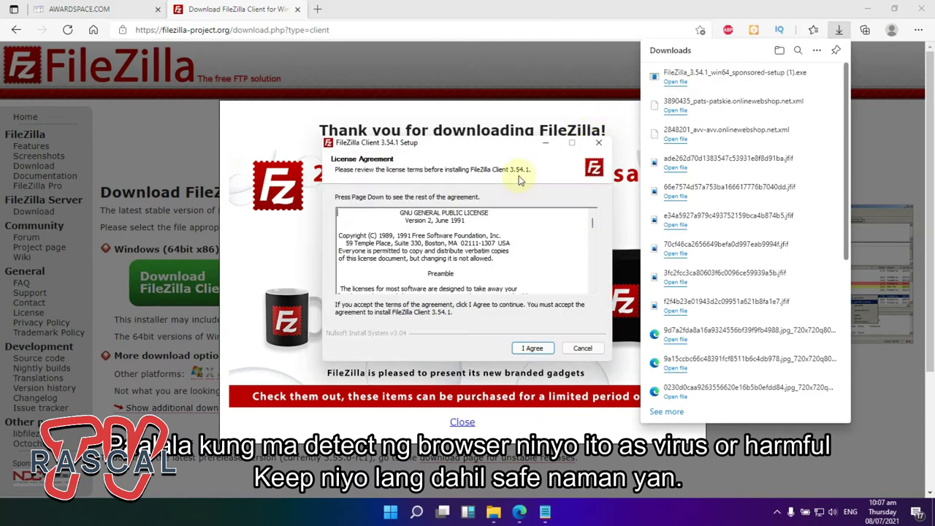
{"action": "left_click", "coordinate": [531, 350]}
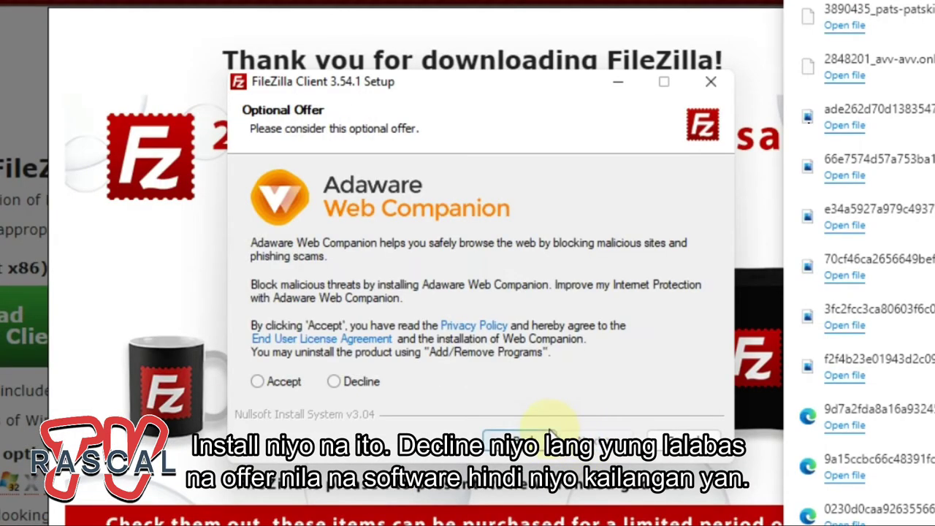
{"action": "left_click", "coordinate": [338, 383]}
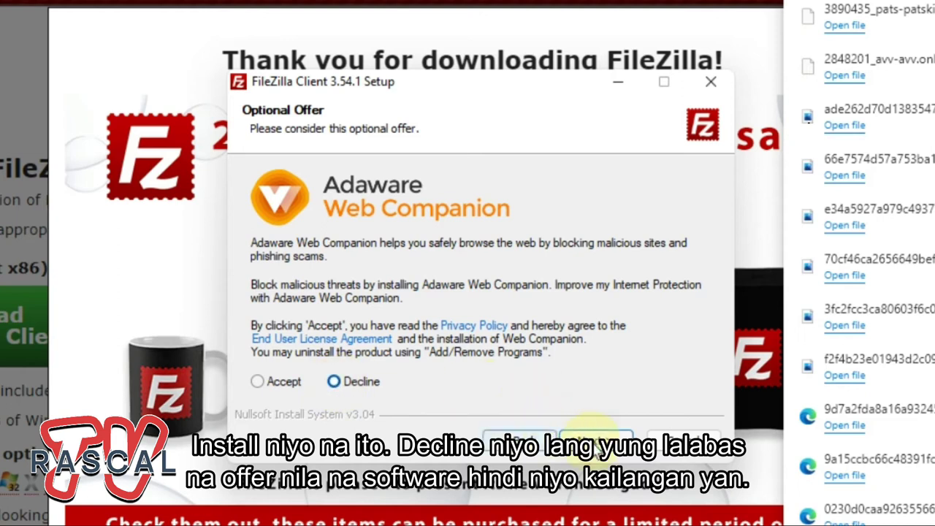
{"action": "left_click", "coordinate": [595, 442]}
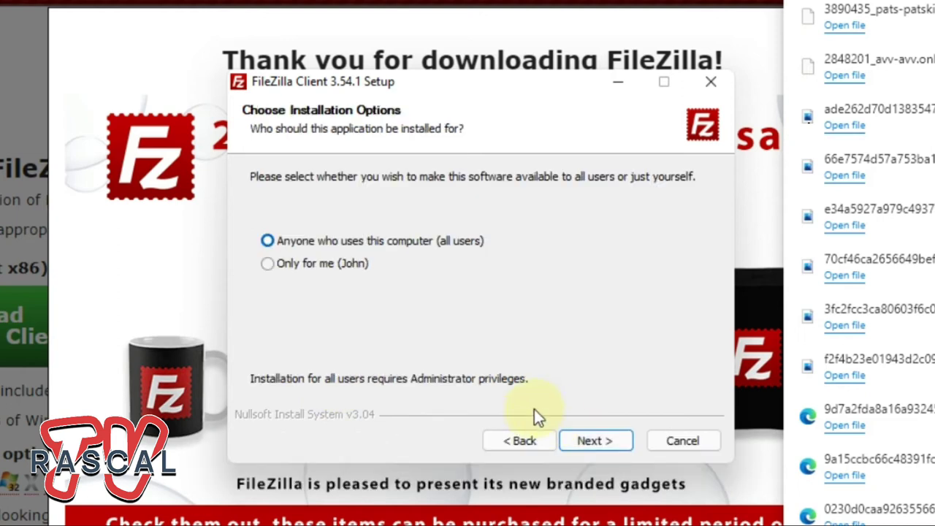
{"action": "left_click", "coordinate": [616, 441]}
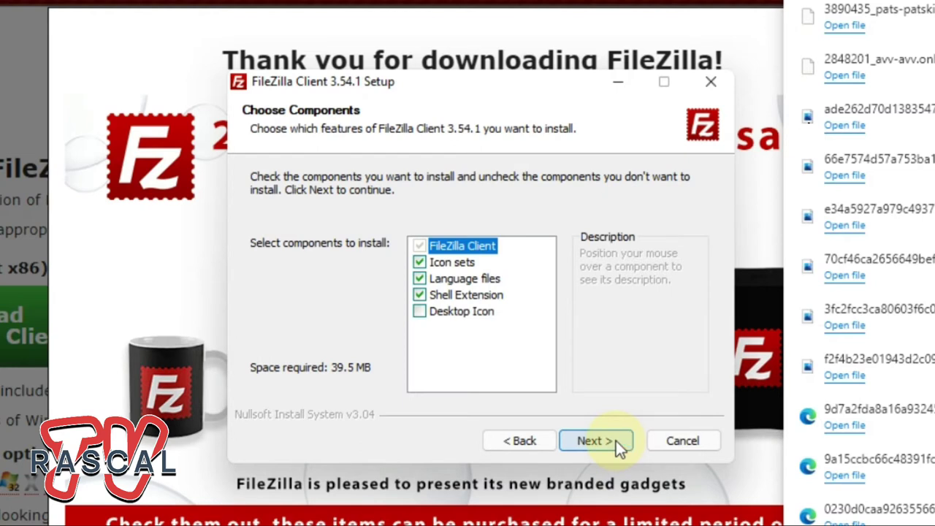
{"action": "left_click", "coordinate": [616, 440]}
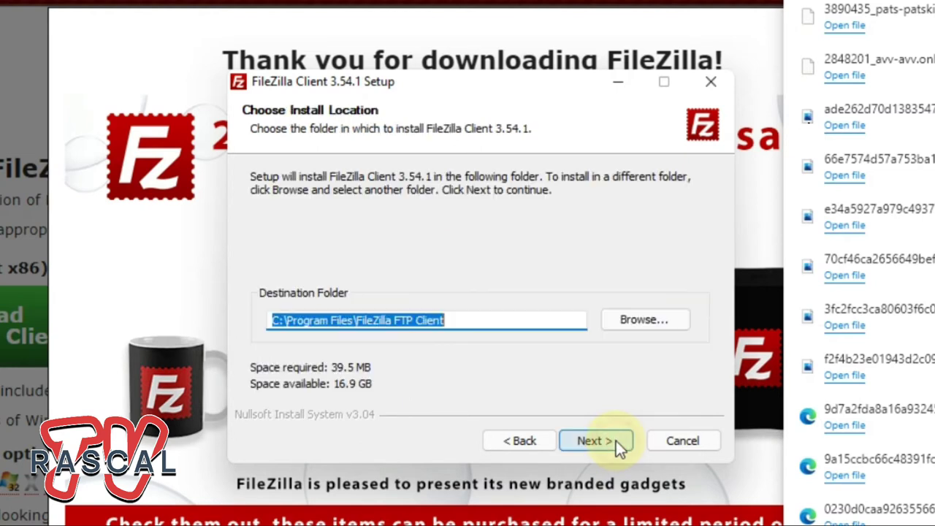
- Change the install folder to E:\Program Files\FileZilla FTP Client and start installing
{"action": "left_click", "coordinate": [280, 323]}
{"action": "key", "text": "BackSpace"}
{"action": "type", "text": "E"}
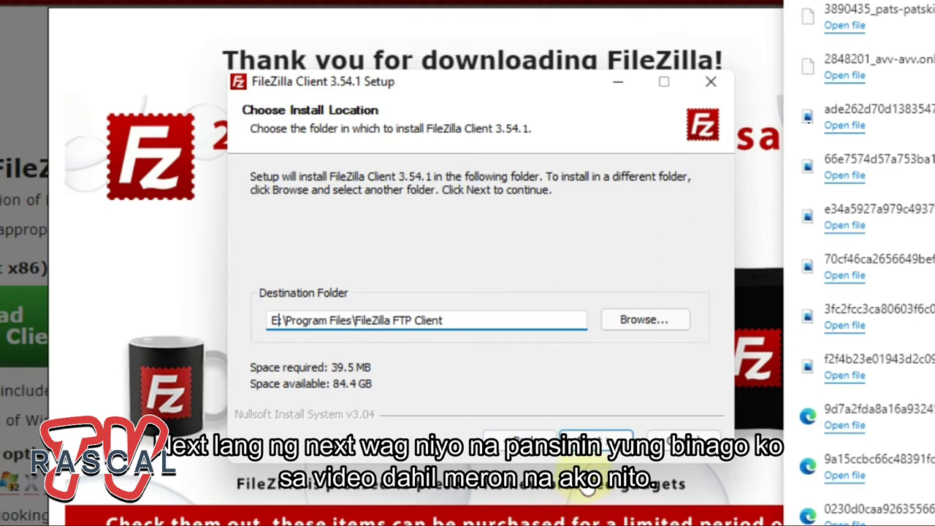
{"action": "left_click", "coordinate": [596, 443]}
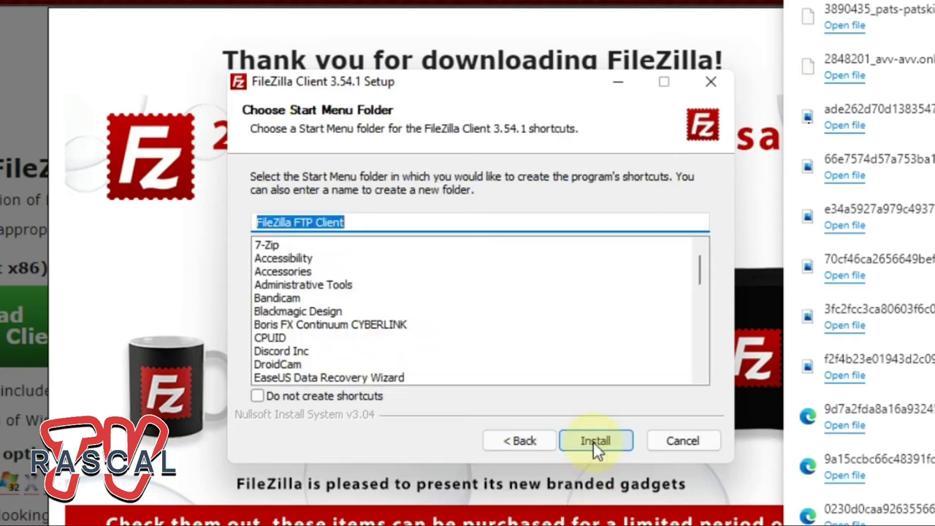
{"action": "left_click", "coordinate": [593, 443]}
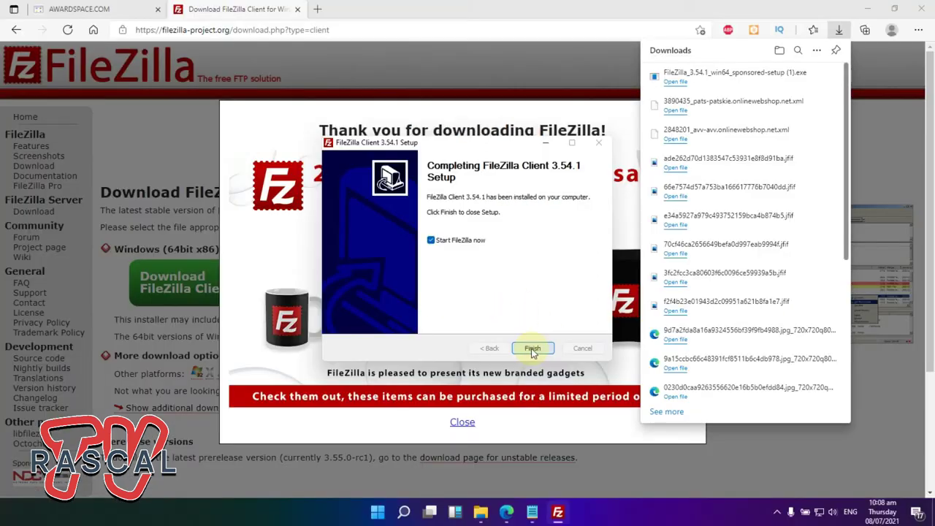
- Launch FileZilla and import the Site Manager entries from the downloaded AwardSpace site-settings XML
{"action": "left_click", "coordinate": [532, 348]}
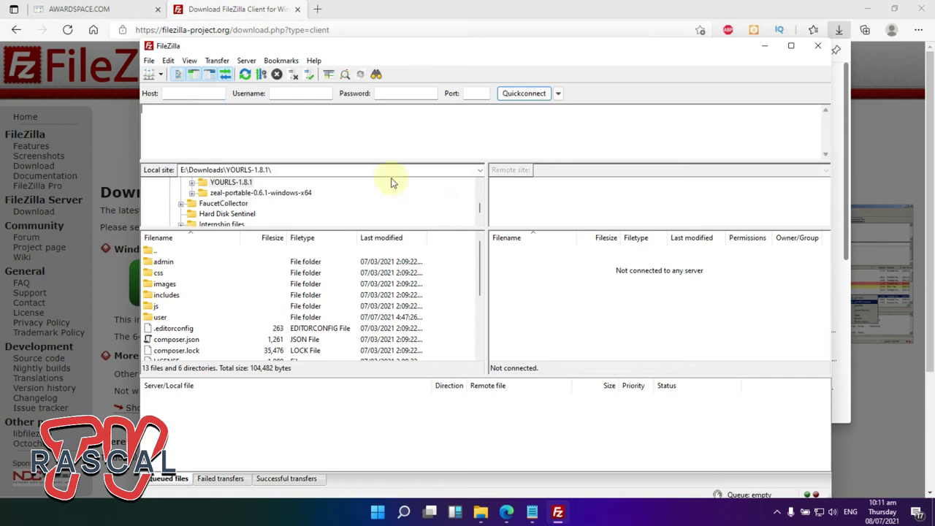
{"action": "left_click", "coordinate": [149, 61]}
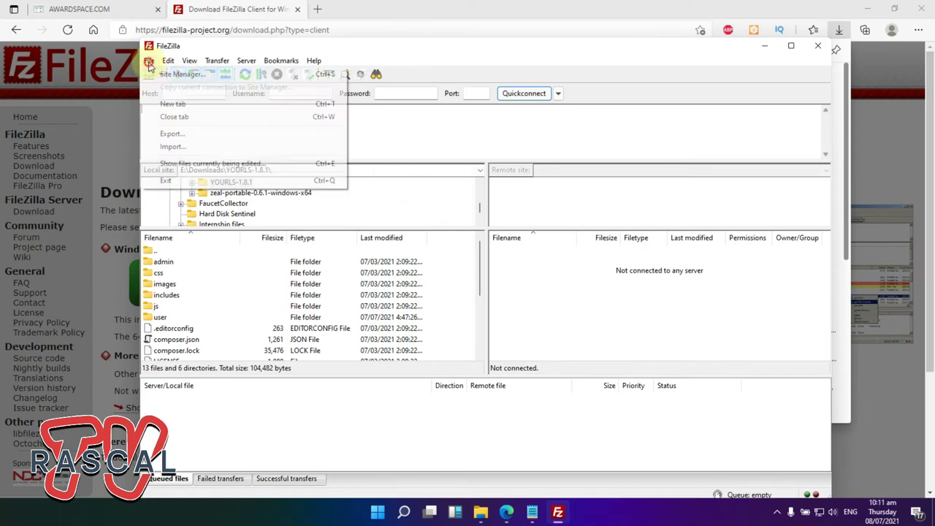
{"action": "left_click", "coordinate": [178, 148]}
{"action": "scroll", "coordinate": [556, 252], "scroll_direction": "down", "scroll_amount": 10}
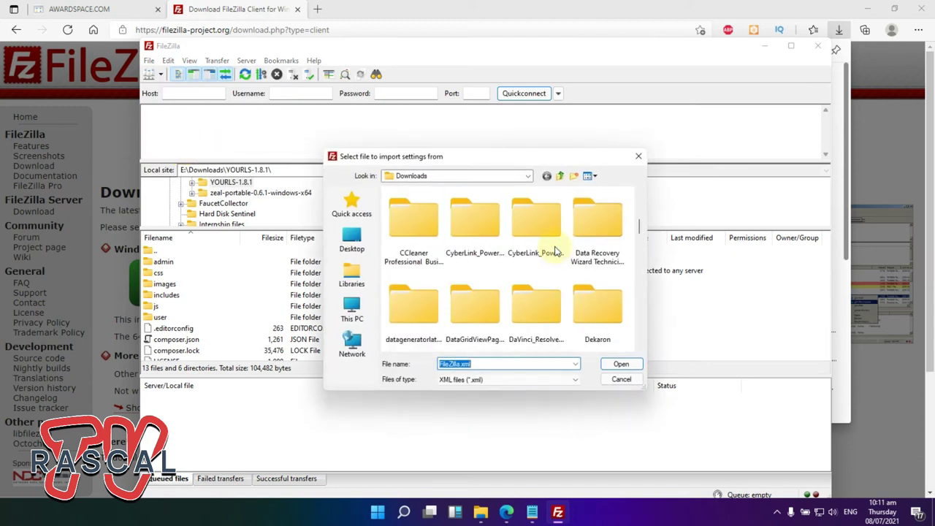
{"action": "scroll", "coordinate": [554, 247], "scroll_direction": "down", "scroll_amount": 6}
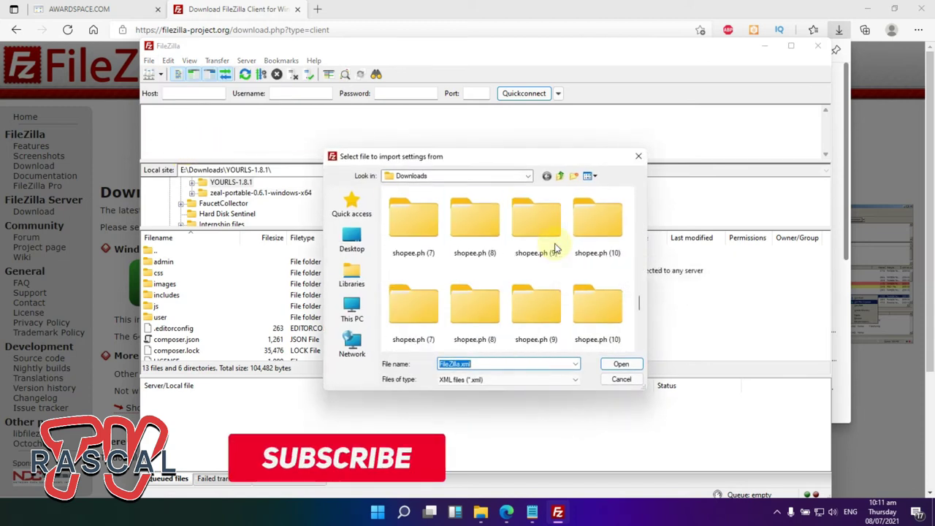
{"action": "left_click", "coordinate": [488, 299]}
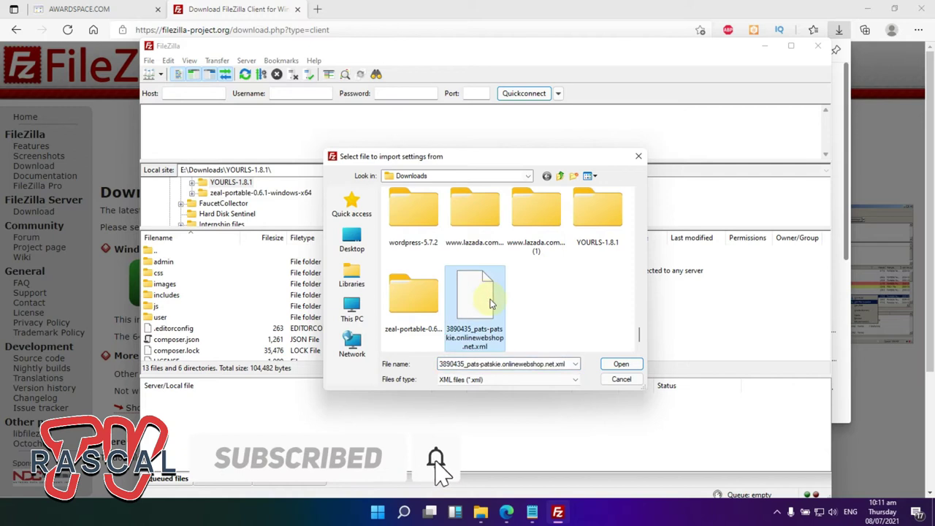
{"action": "left_click", "coordinate": [620, 365]}
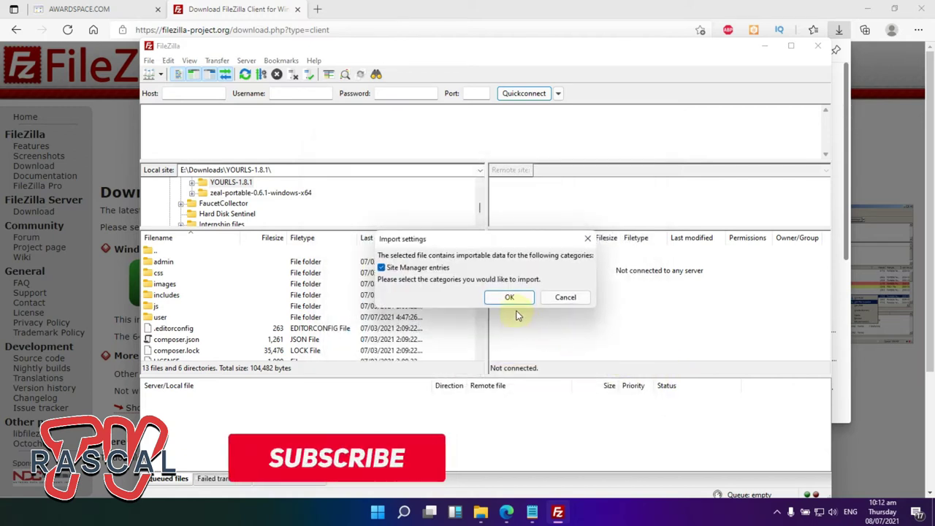
{"action": "left_click", "coordinate": [516, 299]}
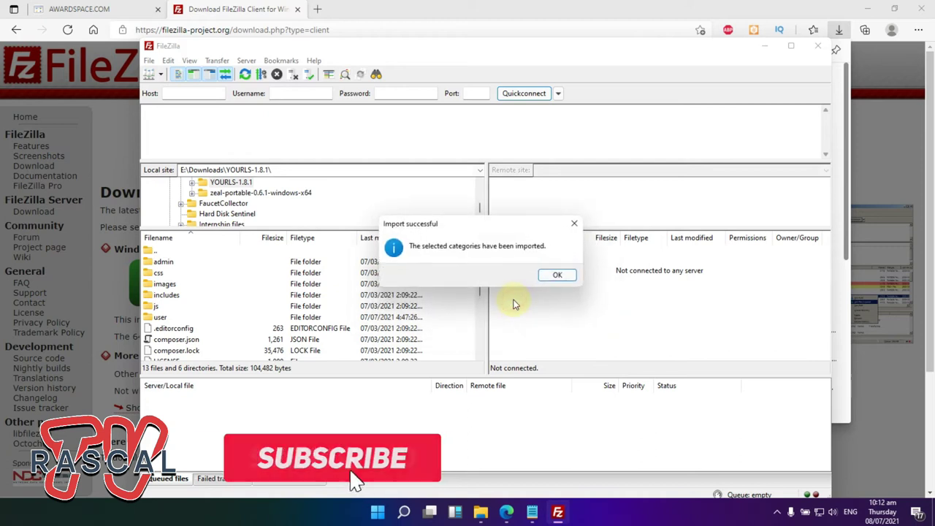
{"action": "left_click", "coordinate": [550, 277]}
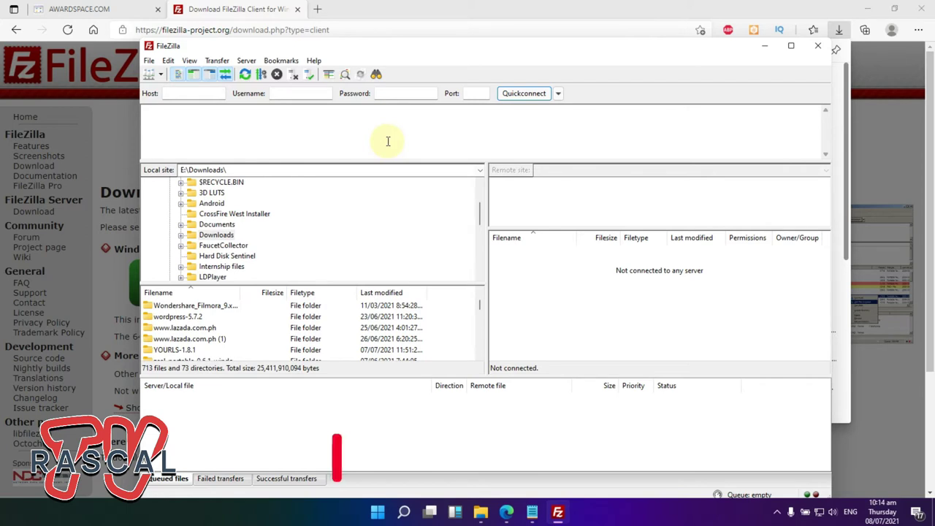
- Connect over SFTP to the second saved site, patskie.onlinewebshop.net, always trusting its host key
{"action": "left_click", "coordinate": [150, 61]}
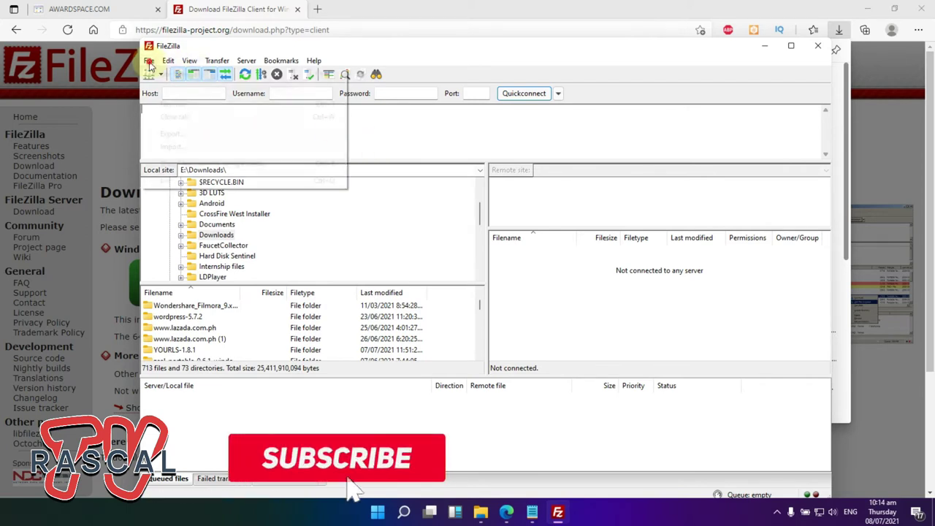
{"action": "left_click", "coordinate": [167, 73]}
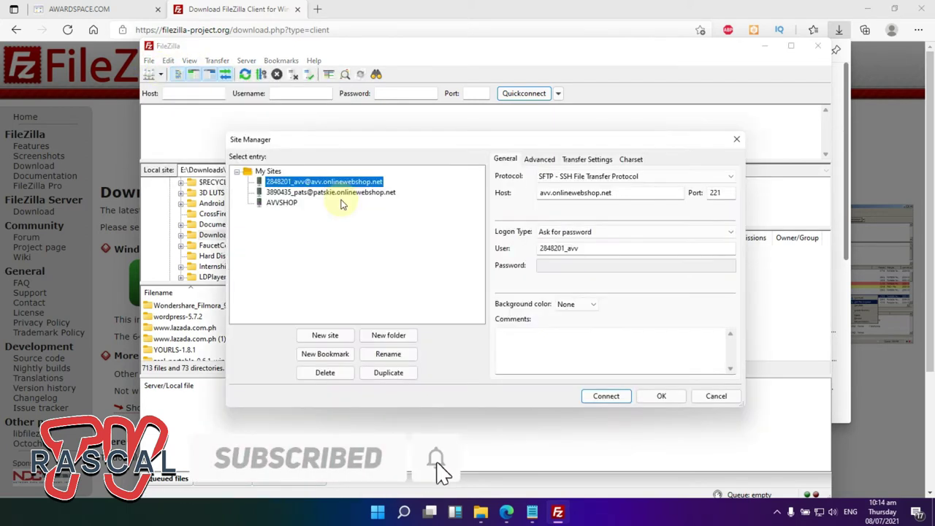
{"action": "left_click", "coordinate": [328, 193]}
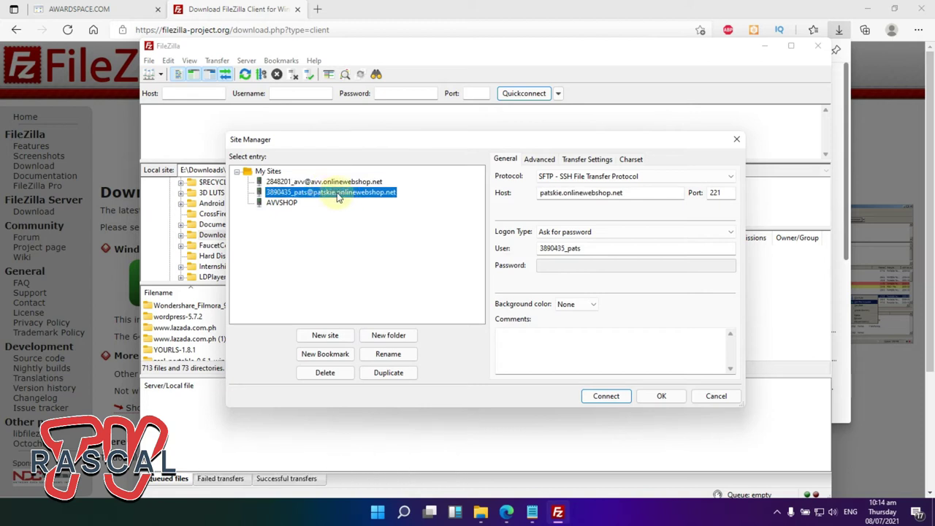
{"action": "left_click", "coordinate": [338, 198]}
{"action": "left_click", "coordinate": [606, 396]}
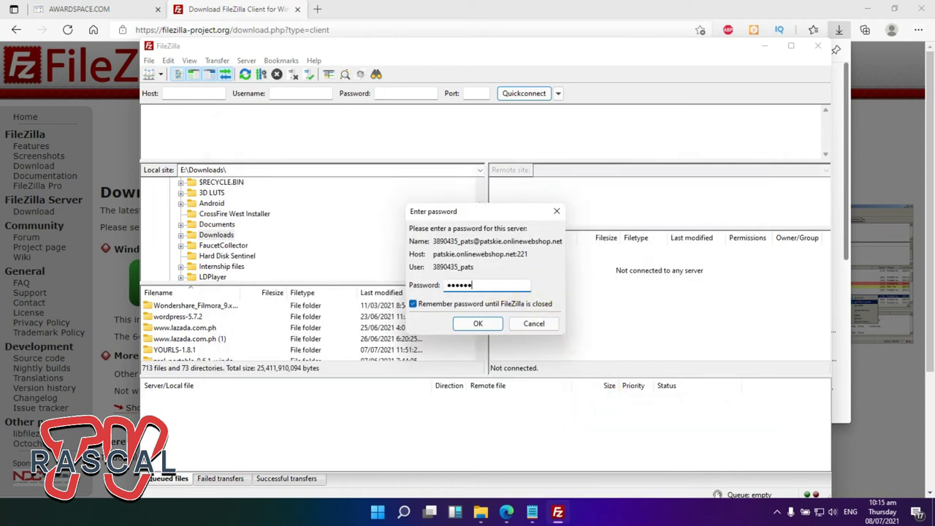
{"action": "left_click", "coordinate": [481, 326]}
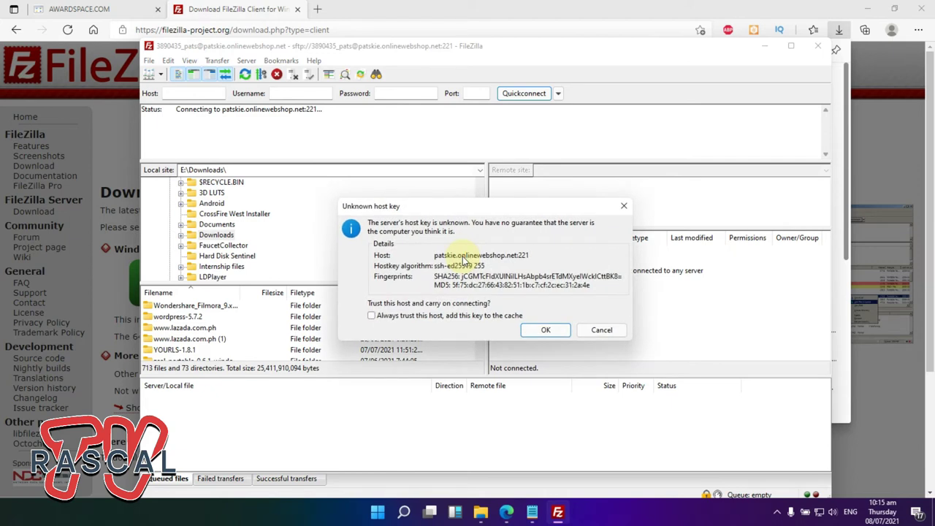
{"action": "left_click", "coordinate": [371, 315]}
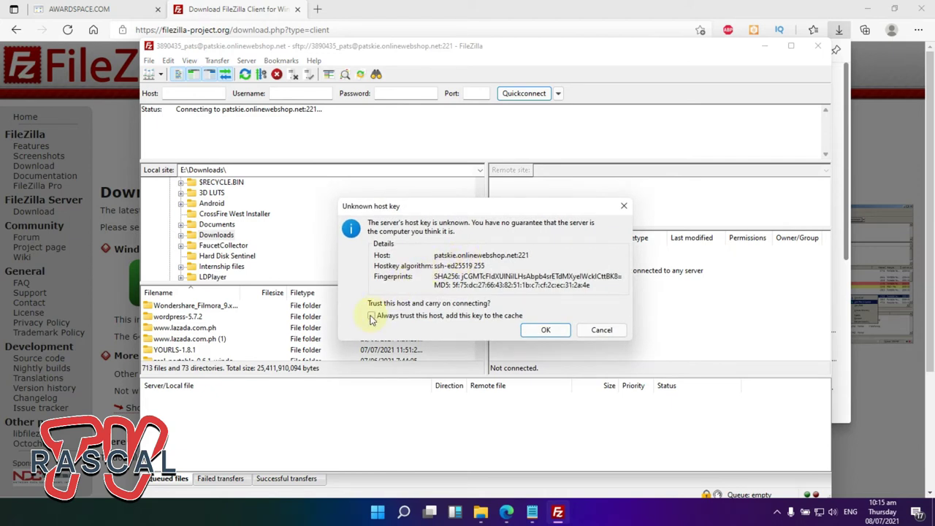
{"action": "left_click", "coordinate": [547, 331]}
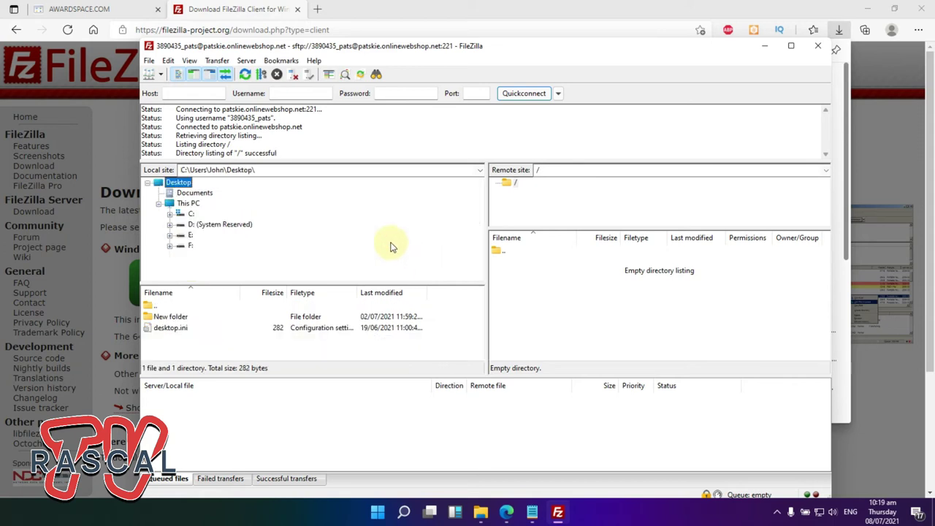
- Browse the local folder tree to E:\Downloads\YOURLS-1.8.1 and open it
{"action": "left_click", "coordinate": [169, 235]}
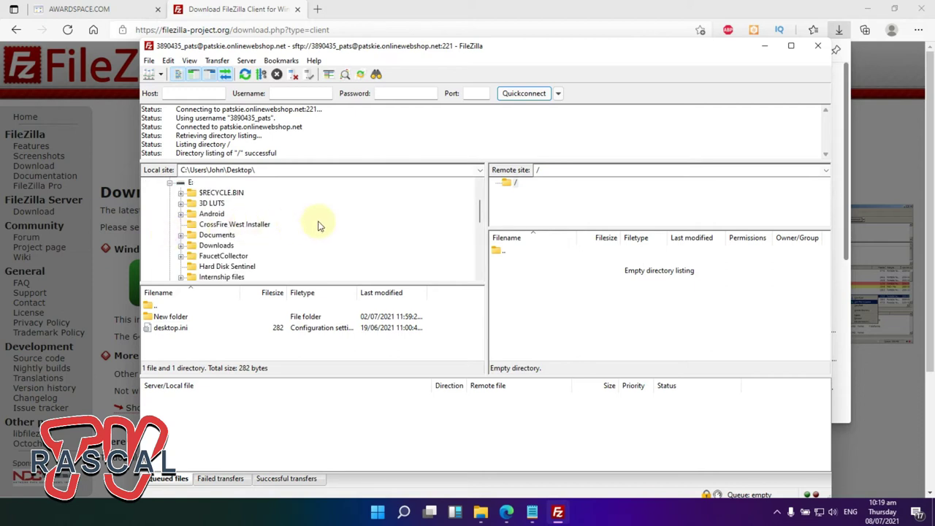
{"action": "scroll", "coordinate": [318, 226], "scroll_direction": "down", "scroll_amount": 1}
{"action": "left_click", "coordinate": [213, 213]}
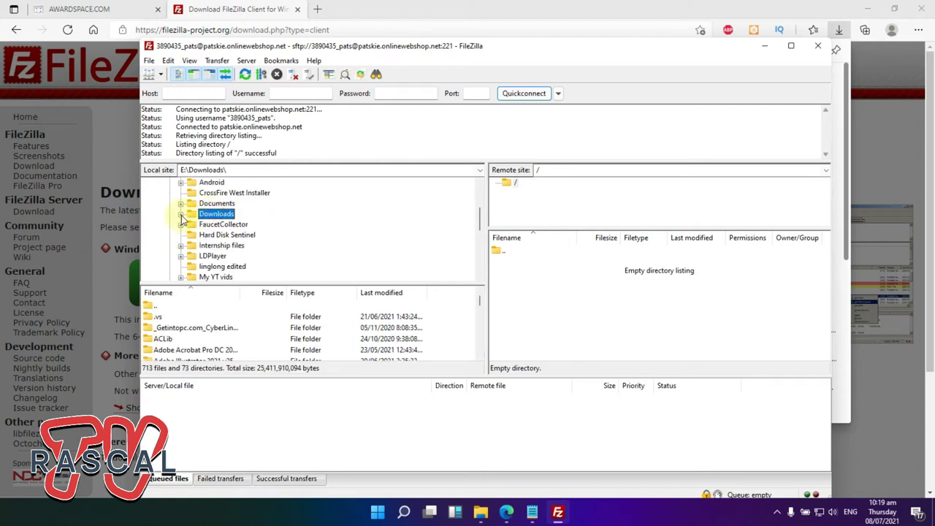
{"action": "left_click", "coordinate": [182, 215]}
{"action": "left_click", "coordinate": [240, 225]}
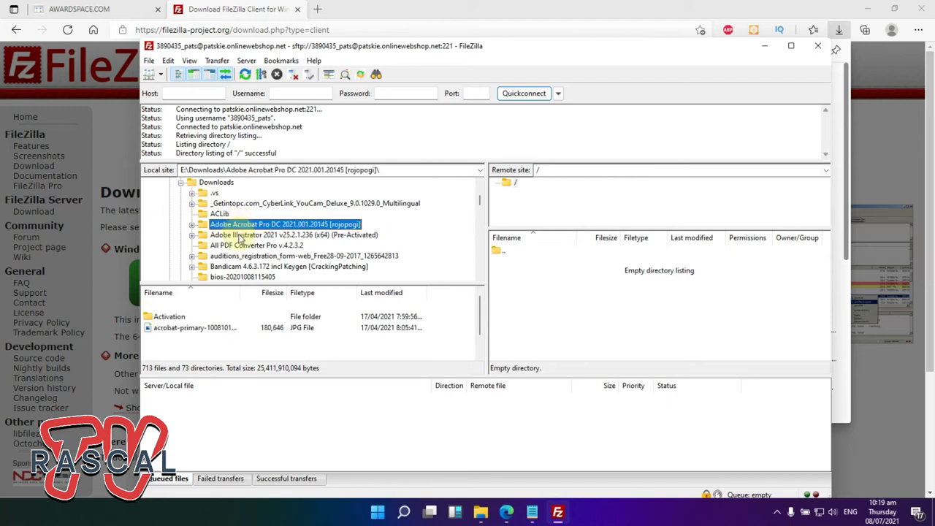
{"action": "scroll", "coordinate": [241, 237], "scroll_direction": "down", "scroll_amount": 10}
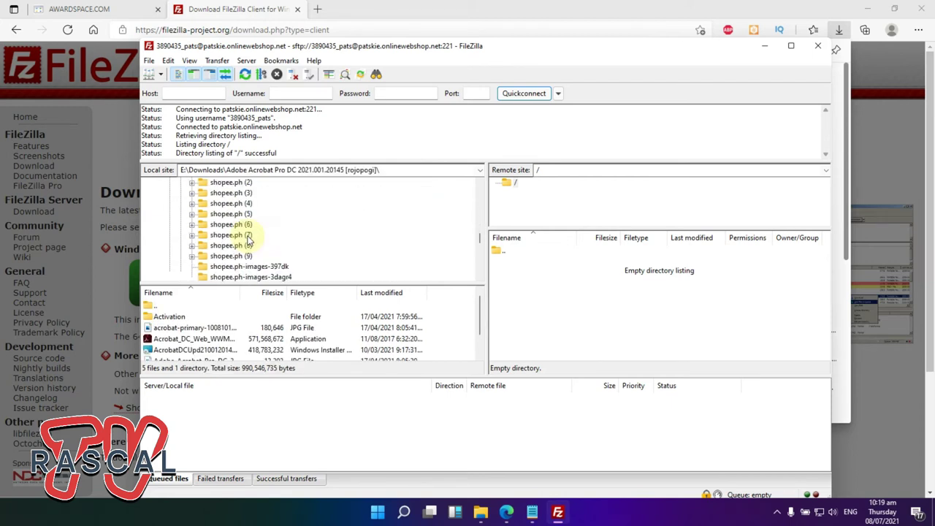
{"action": "scroll", "coordinate": [249, 240], "scroll_direction": "down", "scroll_amount": 5}
{"action": "scroll", "coordinate": [248, 239], "scroll_direction": "down", "scroll_amount": 3}
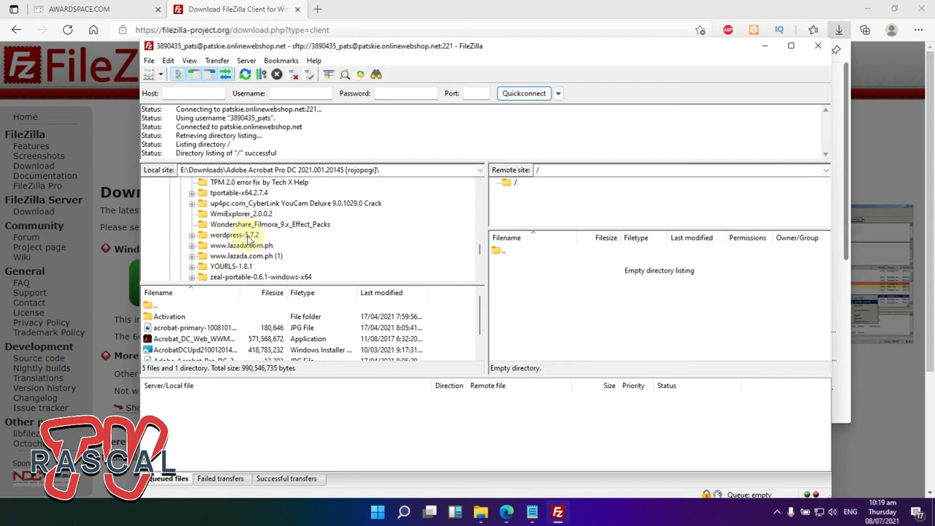
{"action": "left_click", "coordinate": [231, 267]}
{"action": "scroll", "coordinate": [234, 252], "scroll_direction": "down", "scroll_amount": 1}
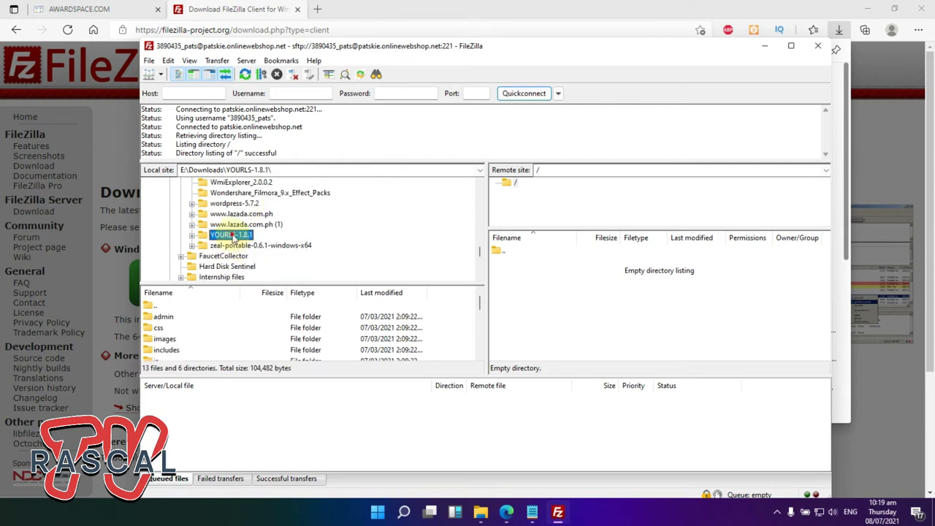
{"action": "double_click", "coordinate": [233, 236]}
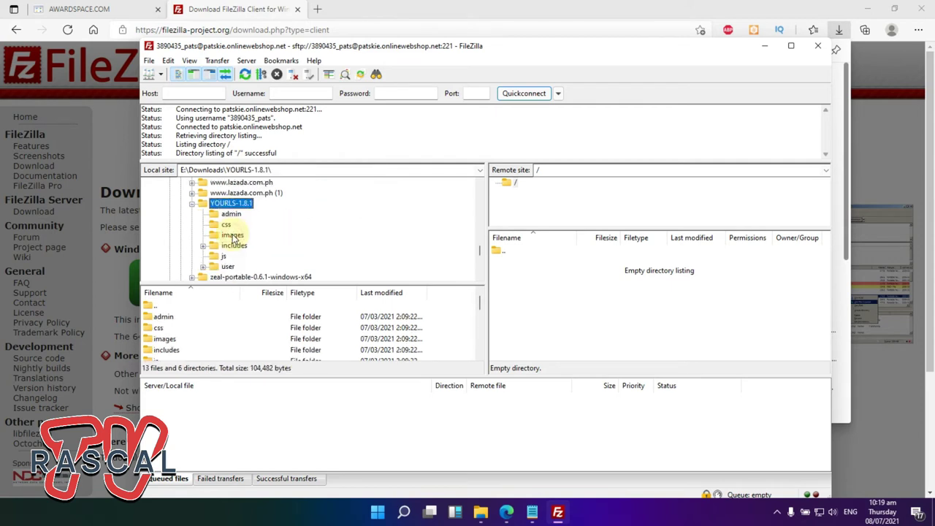
- Select all 13 files and 6 folders inside YOURLS-1.8.1
{"action": "left_click", "coordinate": [163, 318]}
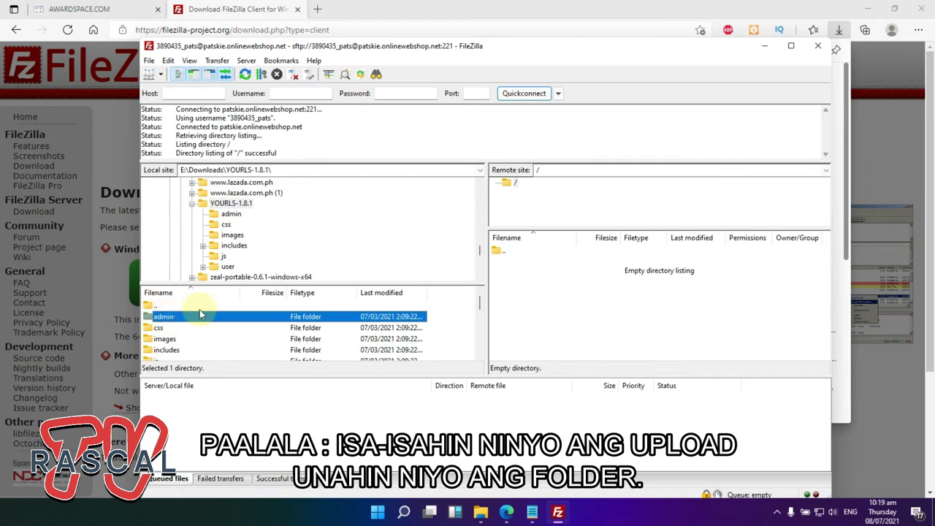
{"action": "key", "text": "ctrl+a"}
{"action": "scroll", "coordinate": [202, 318], "scroll_direction": "down", "scroll_amount": 5}
{"action": "scroll", "coordinate": [204, 322], "scroll_direction": "up", "scroll_amount": 5}
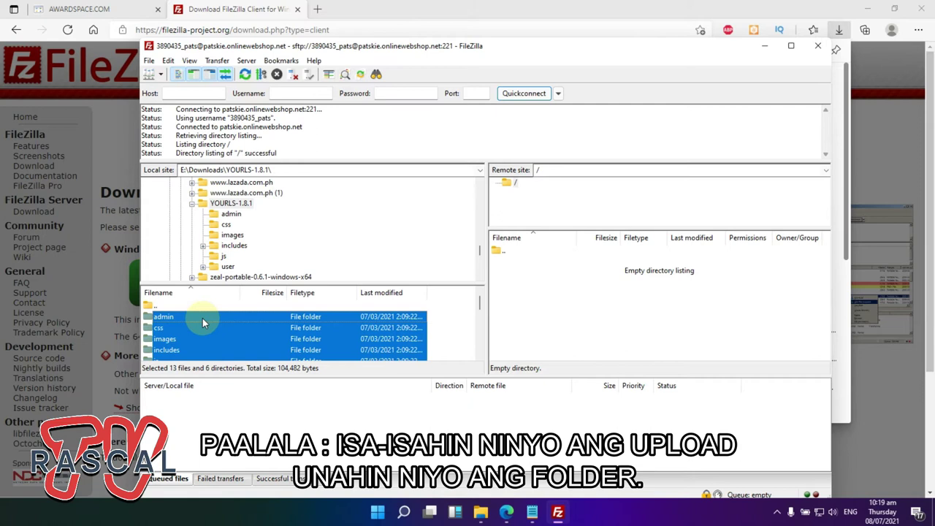
- Upload the selected YOURLS-1.8.1 files to the remote root, completing 747 transfers
{"action": "right_click", "coordinate": [204, 322]}
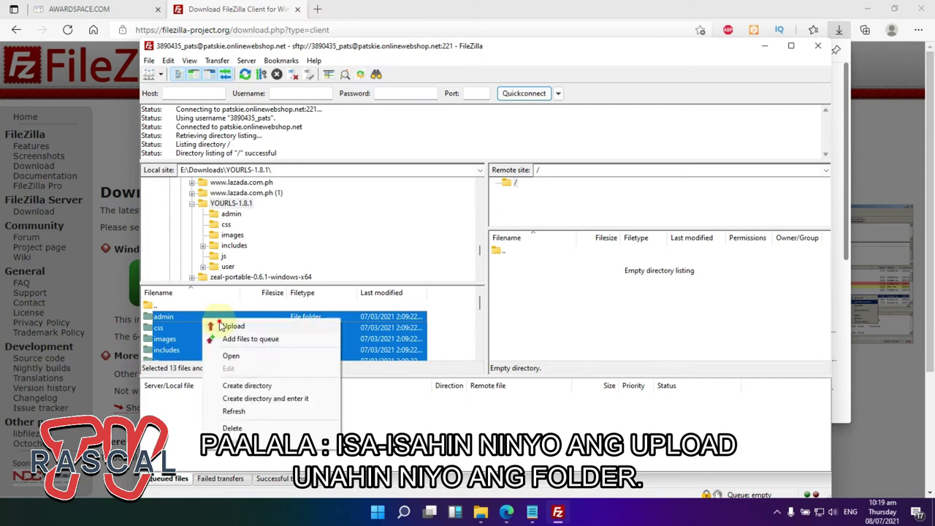
{"action": "left_click", "coordinate": [233, 326]}
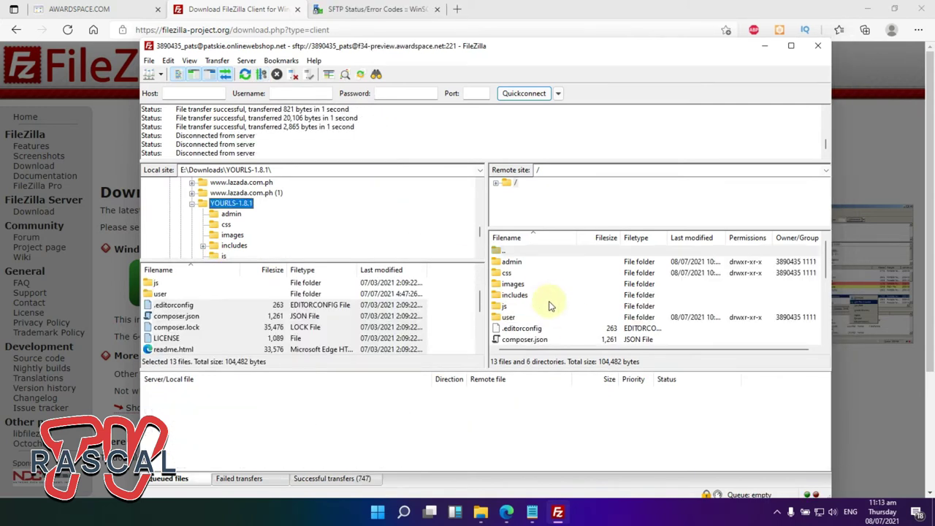
{"action": "scroll", "coordinate": [551, 307], "scroll_direction": "down", "scroll_amount": 3}
{"action": "scroll", "coordinate": [553, 307], "scroll_direction": "up", "scroll_amount": 3}
{"action": "left_click", "coordinate": [119, 5]}
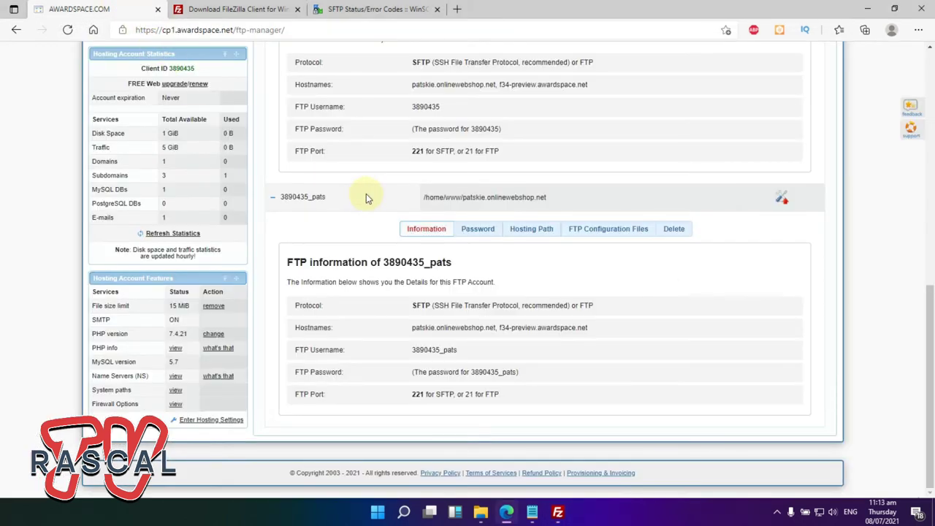
{"action": "scroll", "coordinate": [366, 193], "scroll_direction": "up", "scroll_amount": 10}
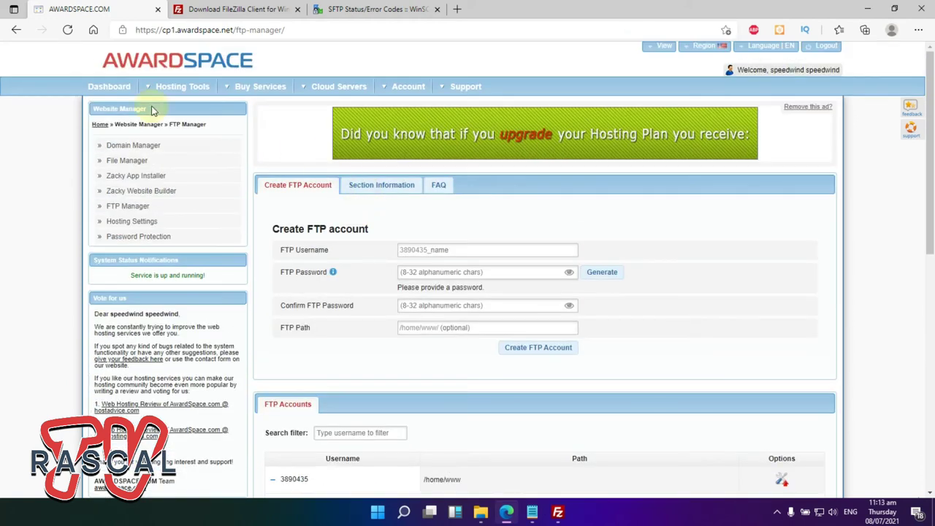
{"action": "left_click", "coordinate": [109, 87]}
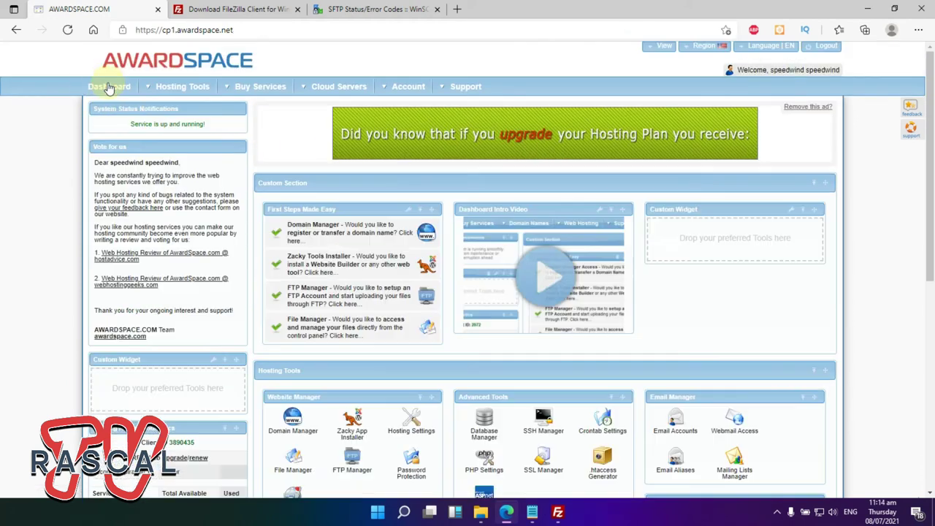
{"action": "scroll", "coordinate": [365, 271], "scroll_direction": "down", "scroll_amount": 3}
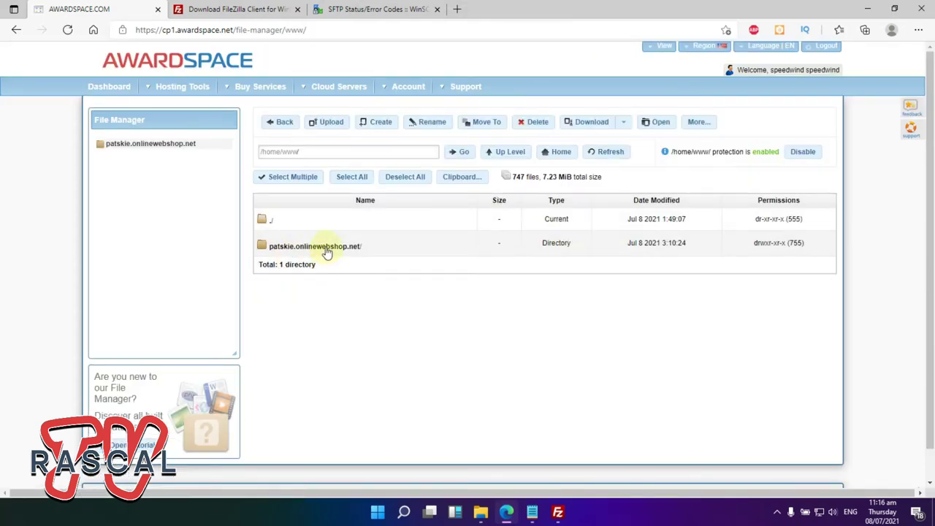
- In patskie.onlinewebshop.net/user, rename config-sample.php to config.php, then go back to the dashboard
{"action": "double_click", "coordinate": [327, 249]}
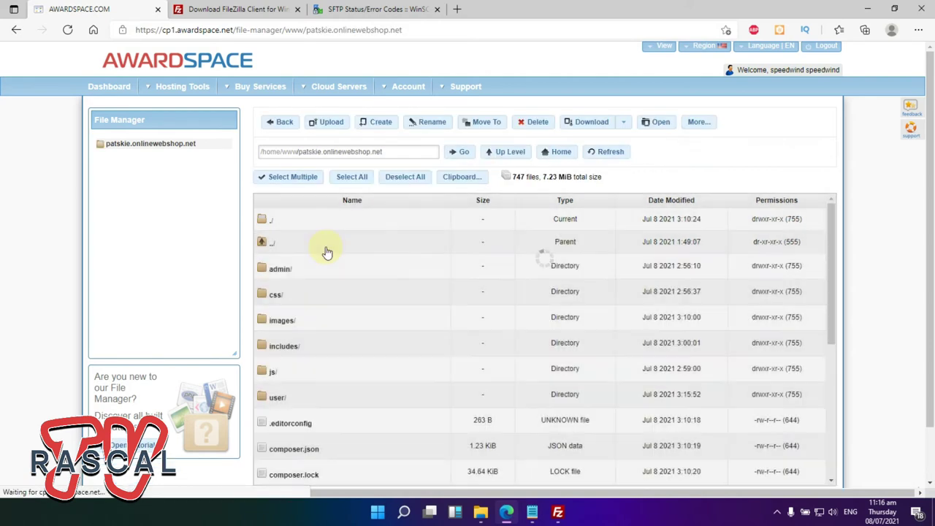
{"action": "scroll", "coordinate": [321, 252], "scroll_direction": "down", "scroll_amount": 1}
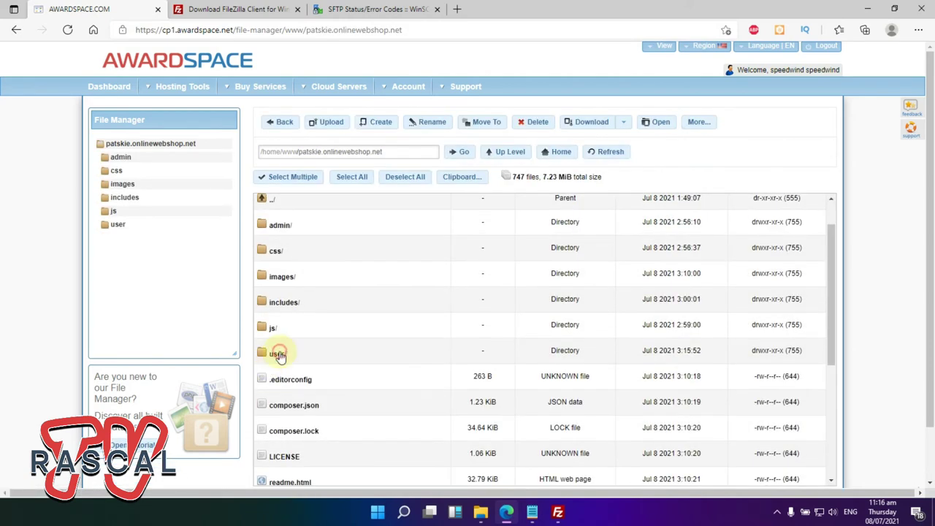
{"action": "double_click", "coordinate": [278, 355]}
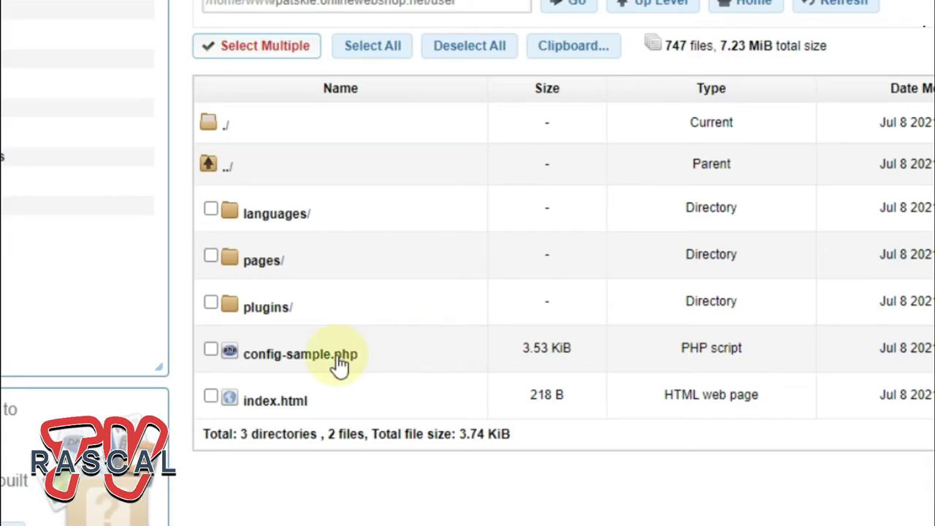
{"action": "right_click", "coordinate": [340, 363]}
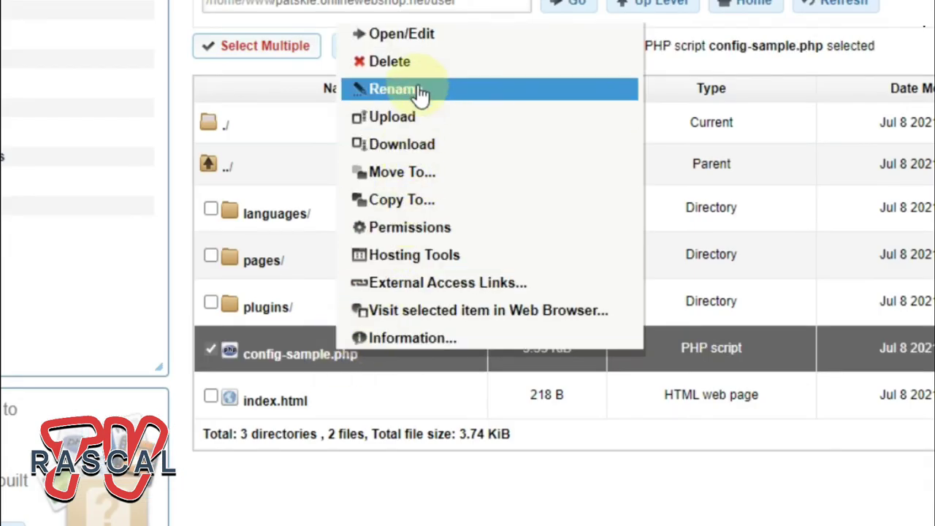
{"action": "left_click", "coordinate": [420, 89]}
{"action": "left_click", "coordinate": [336, 355]}
{"action": "key", "text": "BackSpace"}
{"action": "key", "text": "BackSpace"}
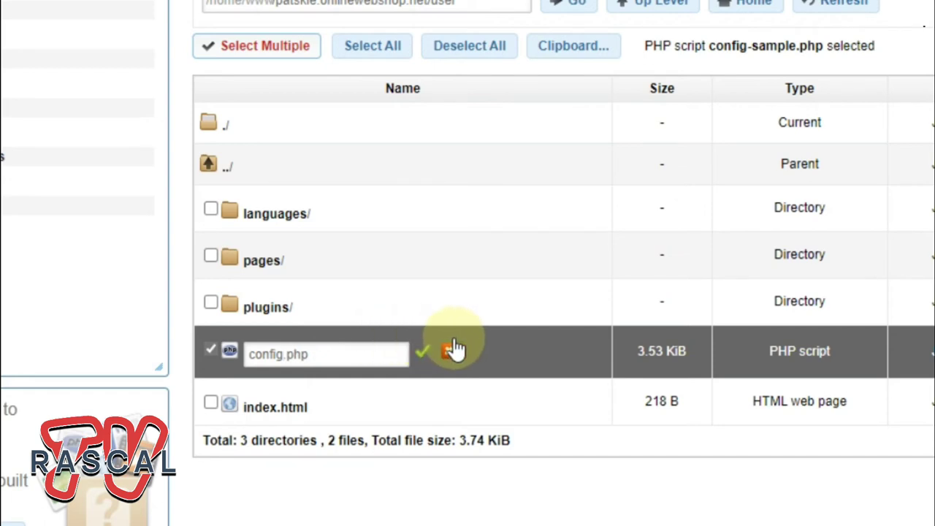
{"action": "left_click", "coordinate": [423, 352]}
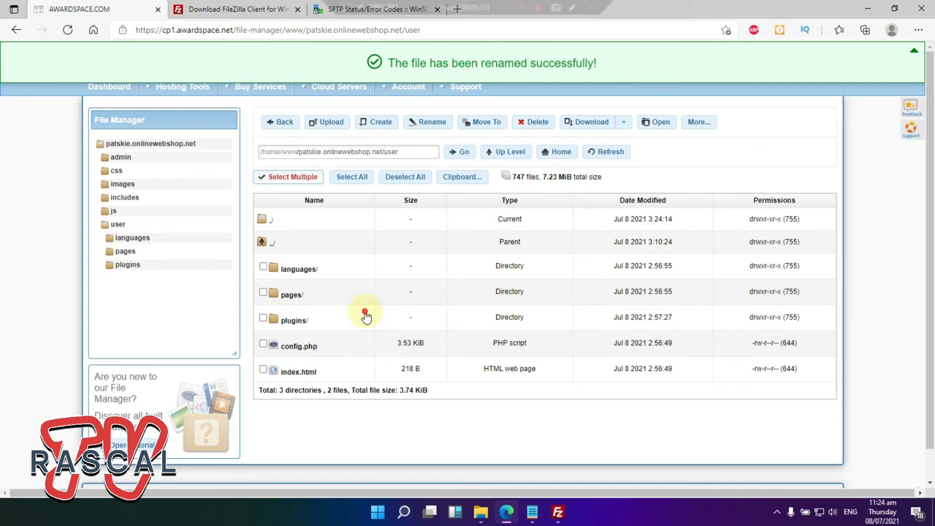
{"action": "left_click", "coordinate": [120, 87]}
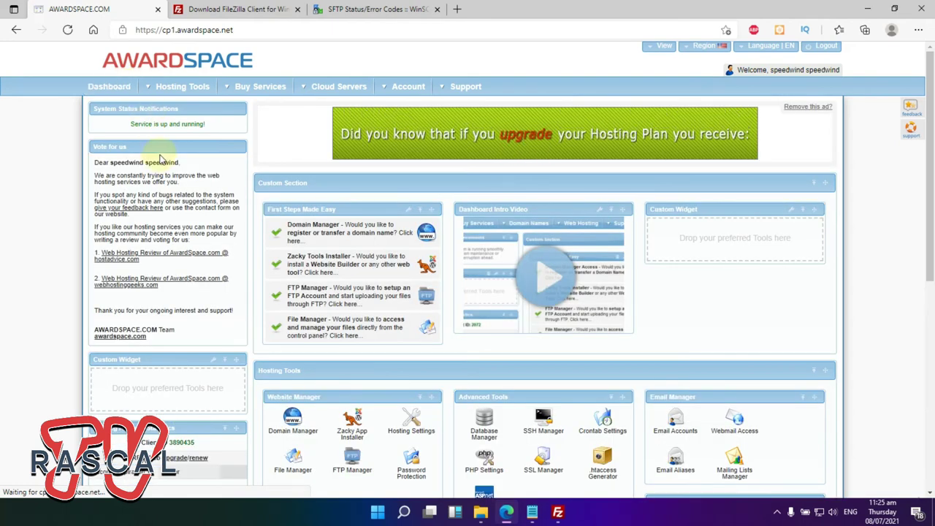
- Check the domain name in the Notepad note, then return to the Create MySQL Database form
{"action": "scroll", "coordinate": [362, 242], "scroll_direction": "down", "scroll_amount": 2}
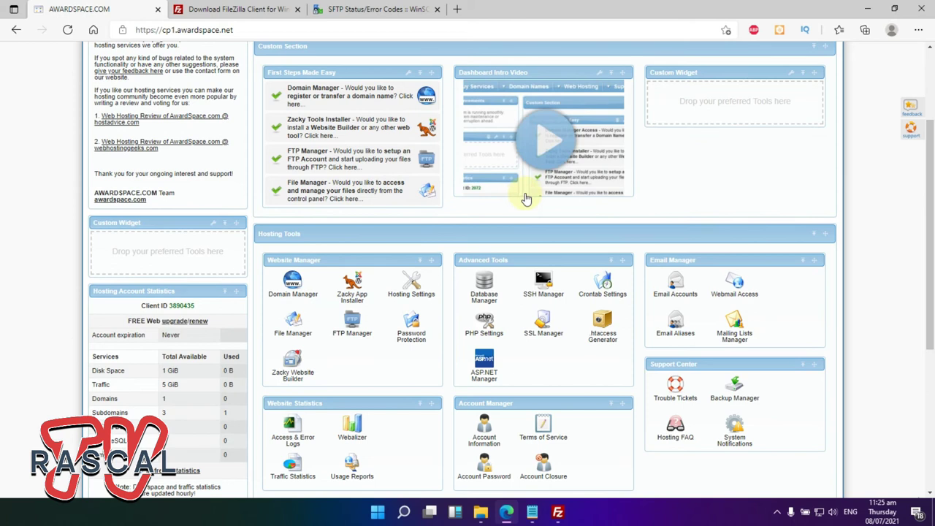
{"action": "scroll", "coordinate": [526, 199], "scroll_direction": "up", "scroll_amount": 2}
{"action": "scroll", "coordinate": [468, 241], "scroll_direction": "down", "scroll_amount": 3}
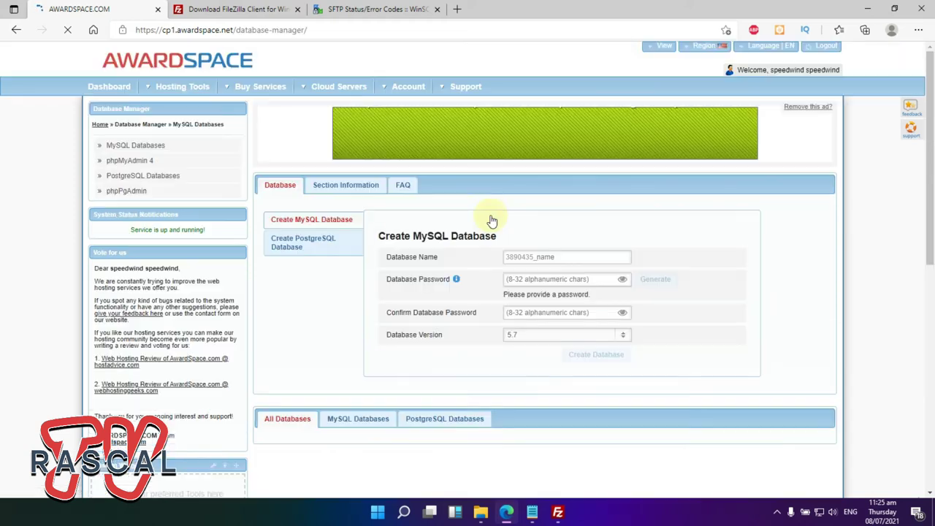
{"action": "scroll", "coordinate": [544, 369], "scroll_direction": "down", "scroll_amount": 1}
{"action": "scroll", "coordinate": [544, 369], "scroll_direction": "up", "scroll_amount": 1}
{"action": "left_click", "coordinate": [532, 512]}
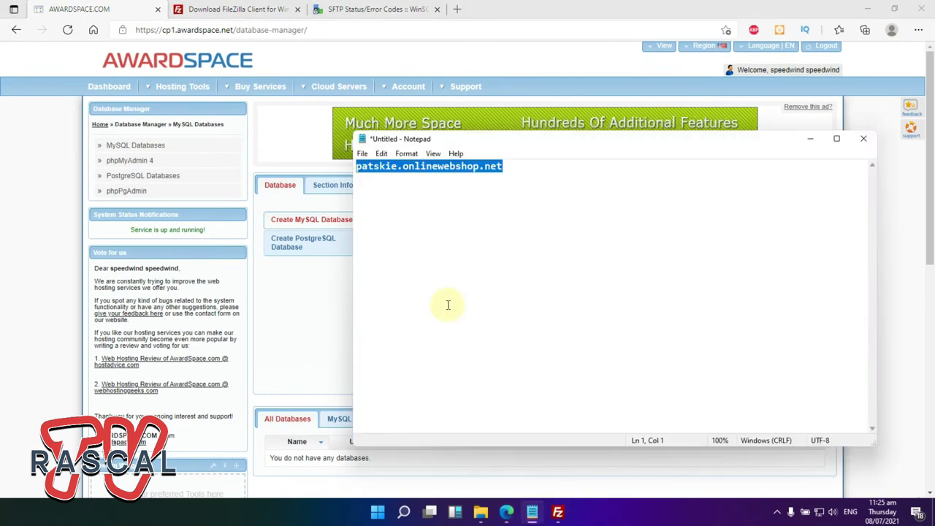
{"action": "left_click", "coordinate": [490, 276]}
{"action": "key", "text": "Return"}
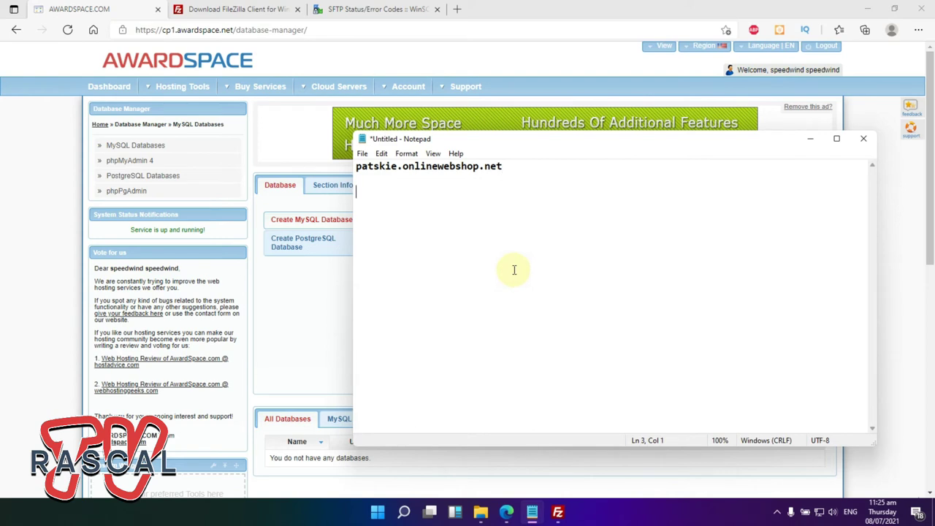
{"action": "left_click", "coordinate": [284, 310]}
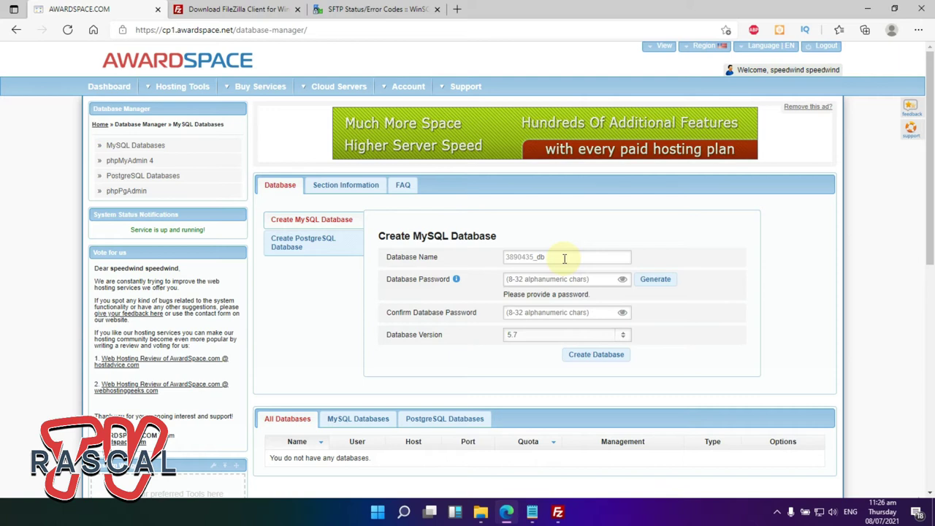
- Enter and confirm a password, create MySQL database 3890435_db, and view the MySQL Databases list
{"action": "key", "text": "Tab"}
{"action": "type", "text": "••••••••"}
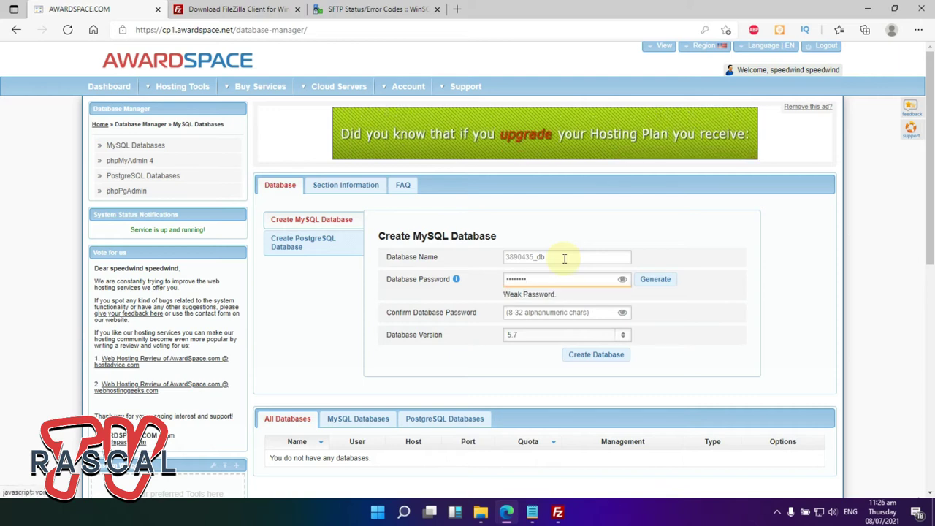
{"action": "key", "text": "Tab"}
{"action": "type", "text": "••••••••"}
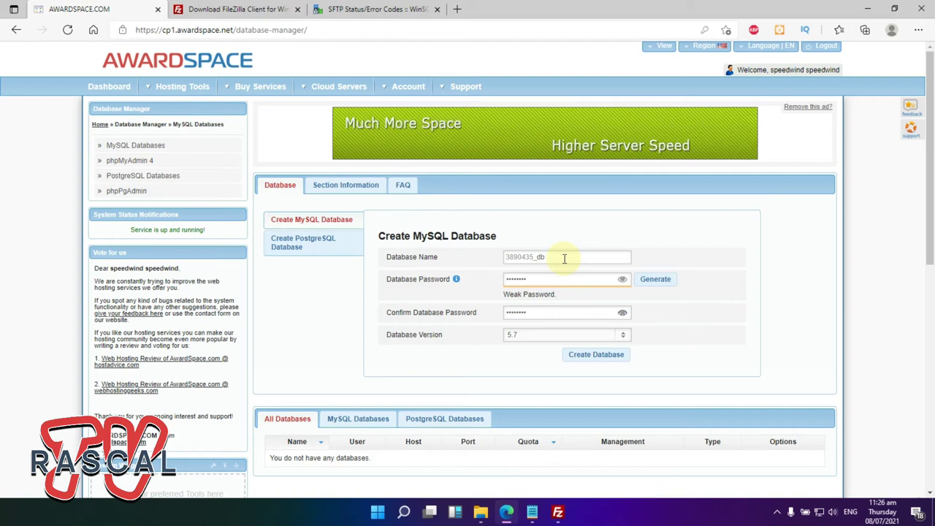
{"action": "scroll", "coordinate": [563, 253], "scroll_direction": "down", "scroll_amount": 1}
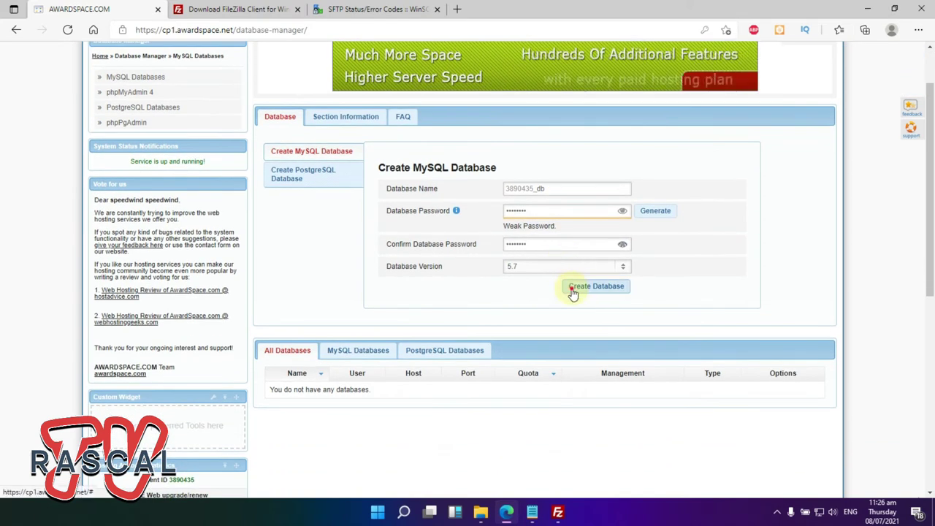
{"action": "left_click", "coordinate": [573, 289]}
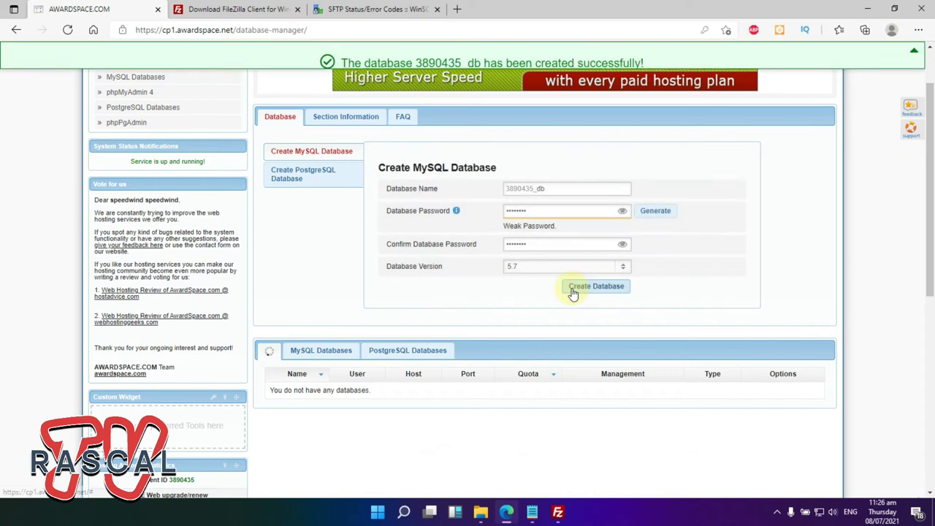
{"action": "scroll", "coordinate": [356, 316], "scroll_direction": "down", "scroll_amount": 1}
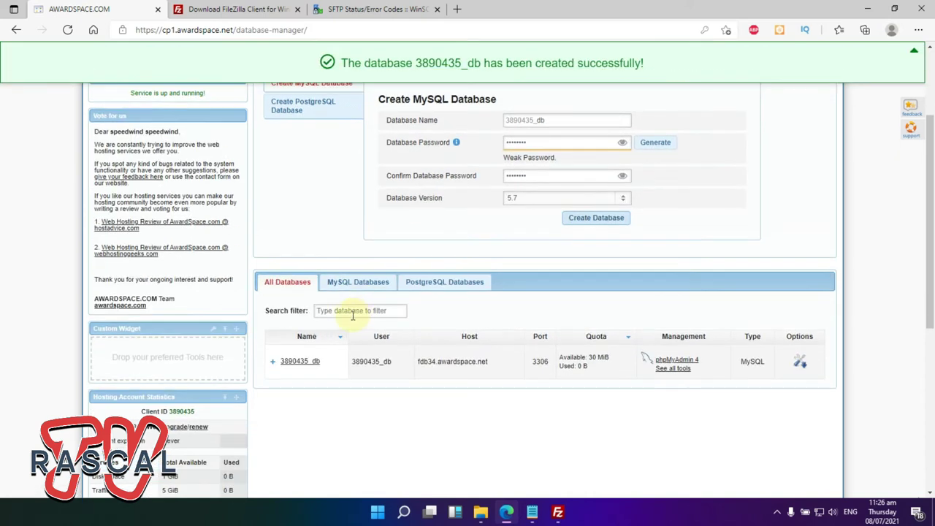
{"action": "left_click", "coordinate": [356, 284]}
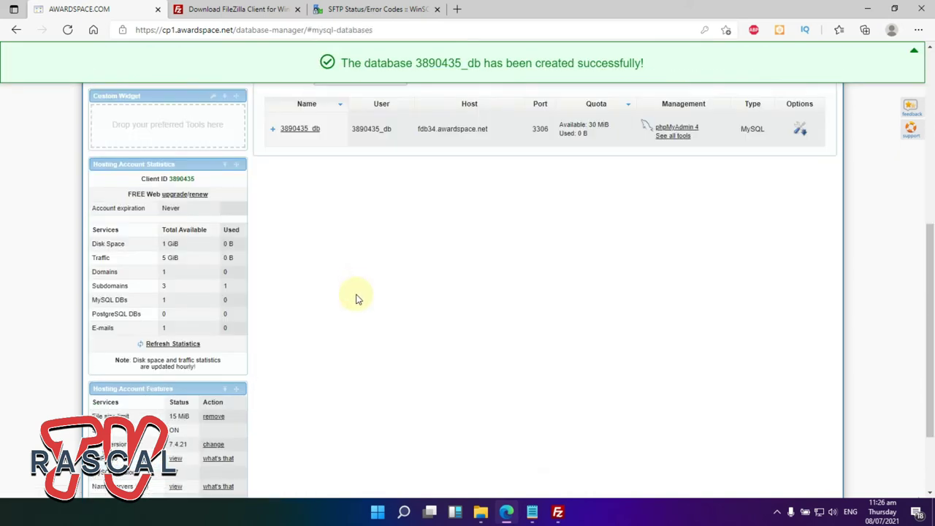
{"action": "scroll", "coordinate": [407, 303], "scroll_direction": "up", "scroll_amount": 2}
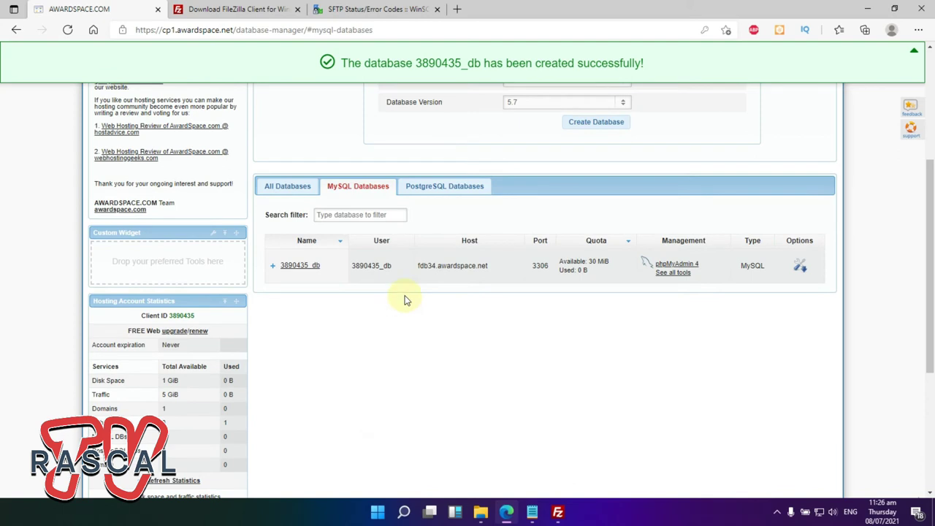
{"action": "left_click", "coordinate": [304, 196]}
{"action": "scroll", "coordinate": [388, 255], "scroll_direction": "up", "scroll_amount": 3}
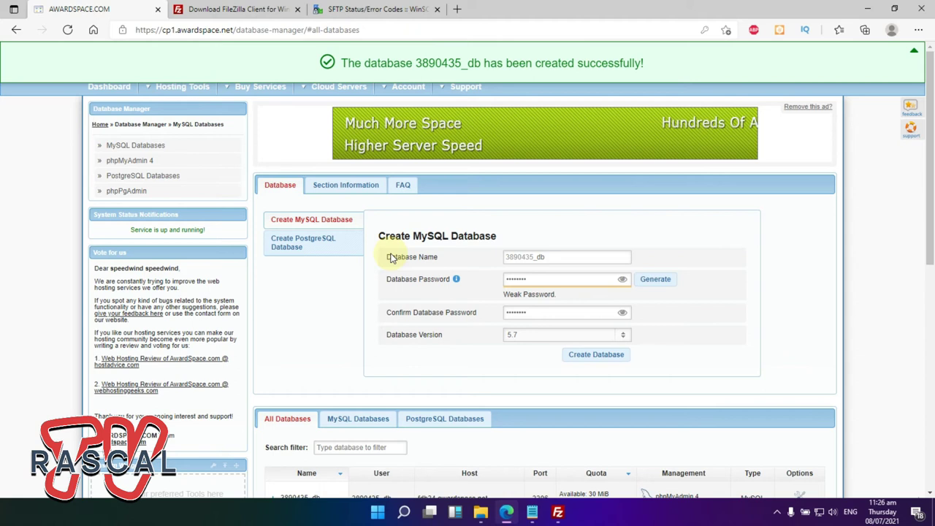
{"action": "scroll", "coordinate": [391, 257], "scroll_direction": "down", "scroll_amount": 2}
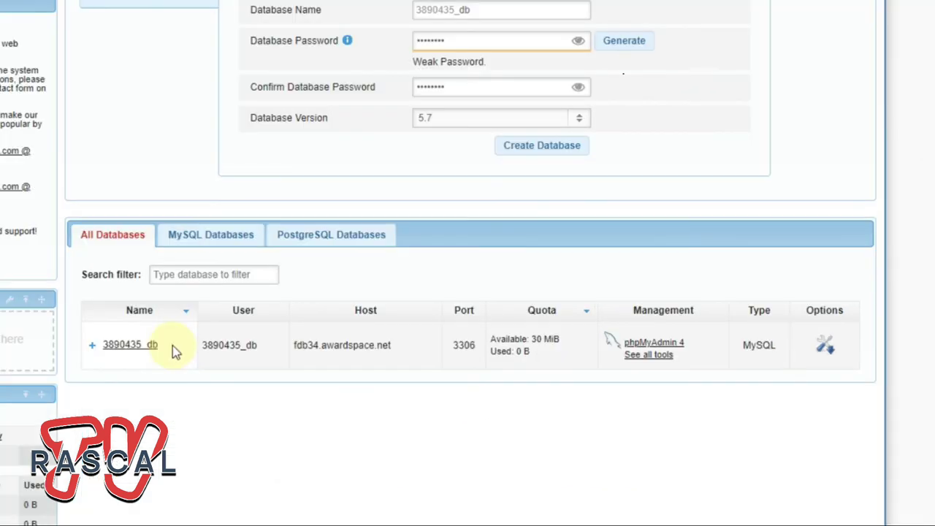
{"action": "double_click", "coordinate": [314, 361]}
{"action": "key", "text": "ctrl+c"}
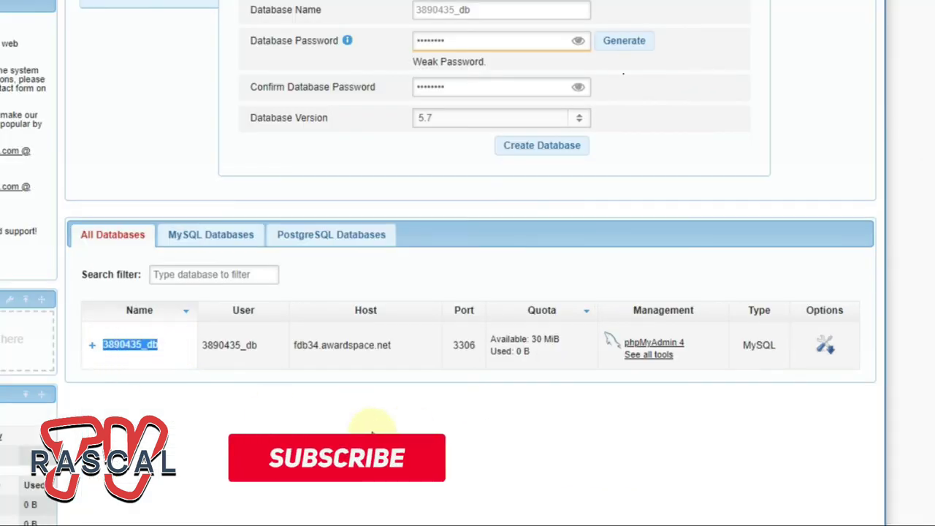
{"action": "key", "text": "alt+Tab"}
{"action": "type", "text": "Name :"}
{"action": "key", "text": "ctrl+v"}
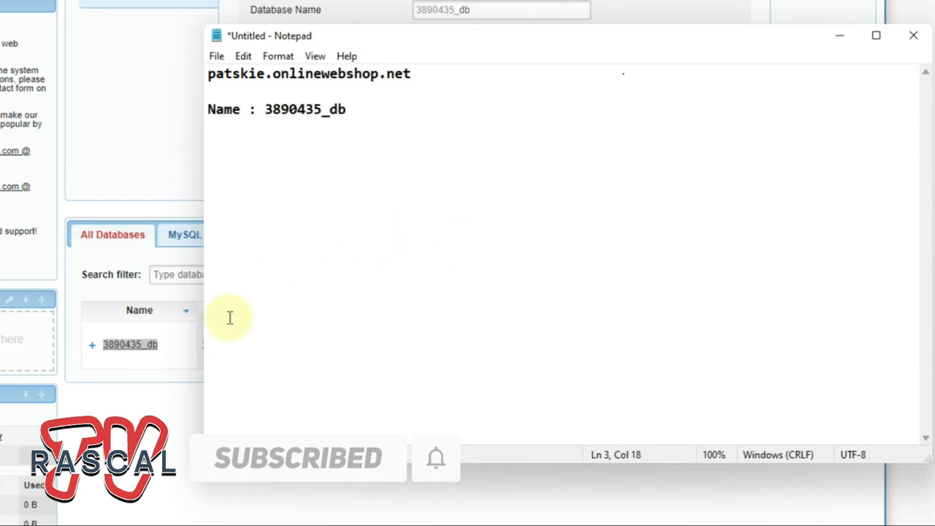
{"action": "key", "text": "alt+Tab"}
{"action": "left_click_drag", "start_coordinate": [266, 345], "coordinate": [227, 335]}
{"action": "key", "text": "ctrl+c"}
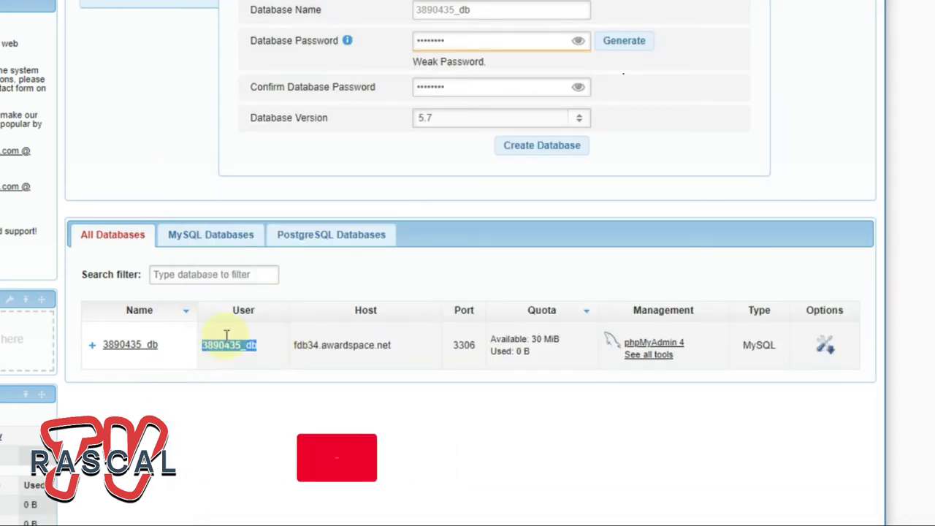
{"action": "key", "text": "alt+Tab"}
{"action": "key", "text": "Return"}
{"action": "type", "text": "use"}
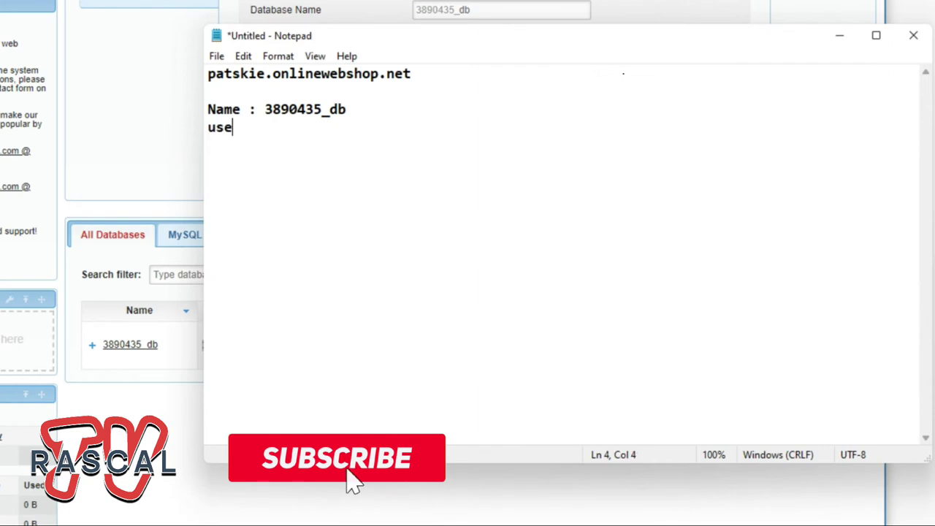
{"action": "type", "text": "r :"}
{"action": "key", "text": "ctrl+v"}
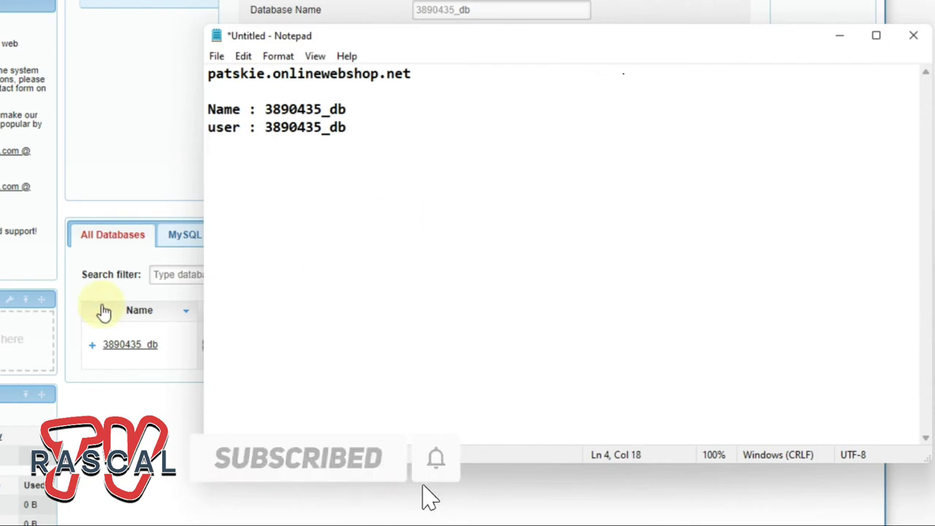
{"action": "key", "text": "alt+Tab"}
- Add 'Host : fdb34.awardspace.net' and 'Port : 3306' lines to the Notepad note
{"action": "left_click_drag", "start_coordinate": [368, 348], "coordinate": [296, 347]}
{"action": "key", "text": "ctrl+c"}
{"action": "key", "text": "alt+Tab"}
{"action": "key", "text": "Return"}
{"action": "type", "text": "h"}
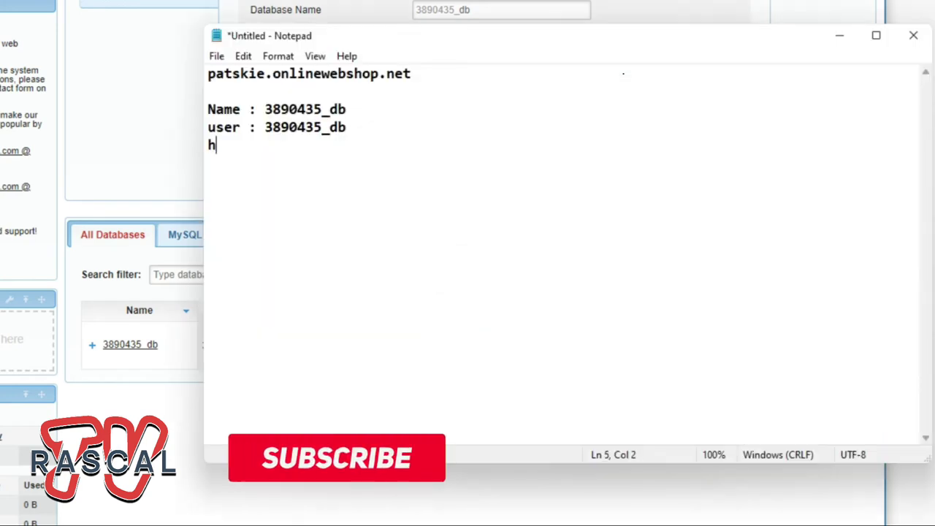
{"action": "key", "text": "BackSpace"}
{"action": "type", "text": "Host :"}
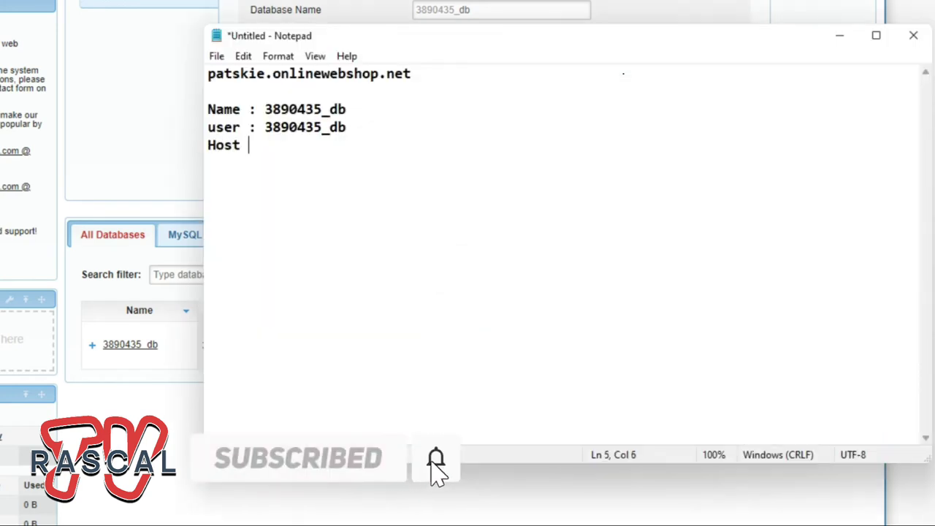
{"action": "key", "text": "ctrl+v"}
{"action": "key", "text": "alt+Tab"}
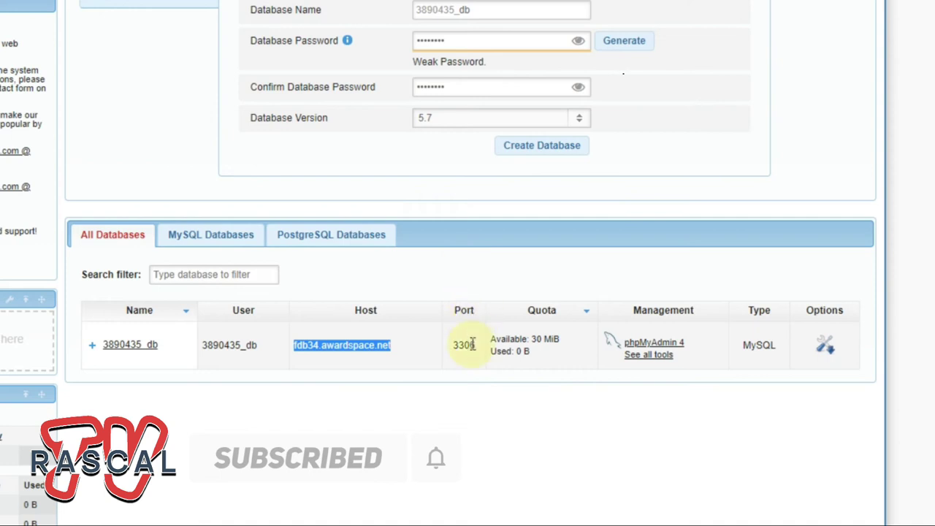
{"action": "left_click", "coordinate": [478, 350]}
{"action": "double_click", "coordinate": [479, 350]}
{"action": "key", "text": "alt+Tab"}
{"action": "key", "text": "Return"}
{"action": "type", "text": "P"}
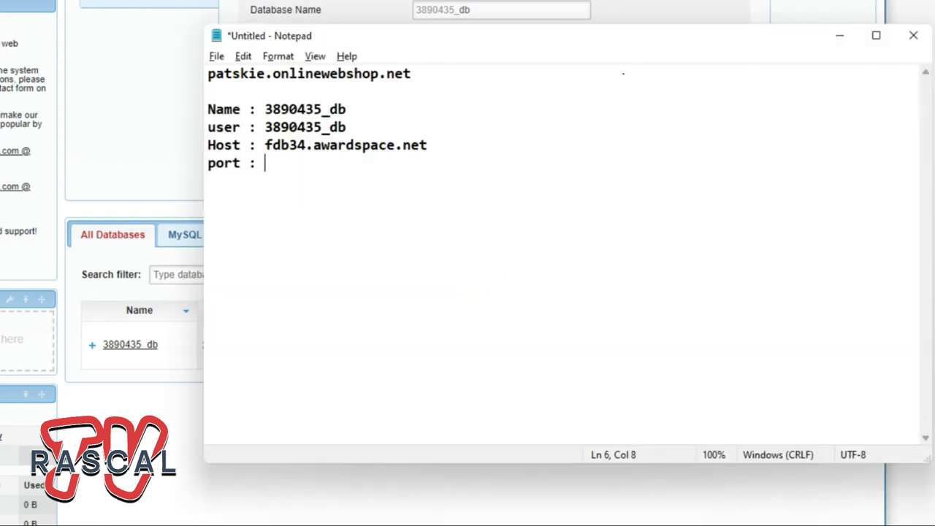
{"action": "type", "text": "ort :"}
{"action": "key", "text": "ctrl+v"}
{"action": "key", "text": "alt+Tab"}
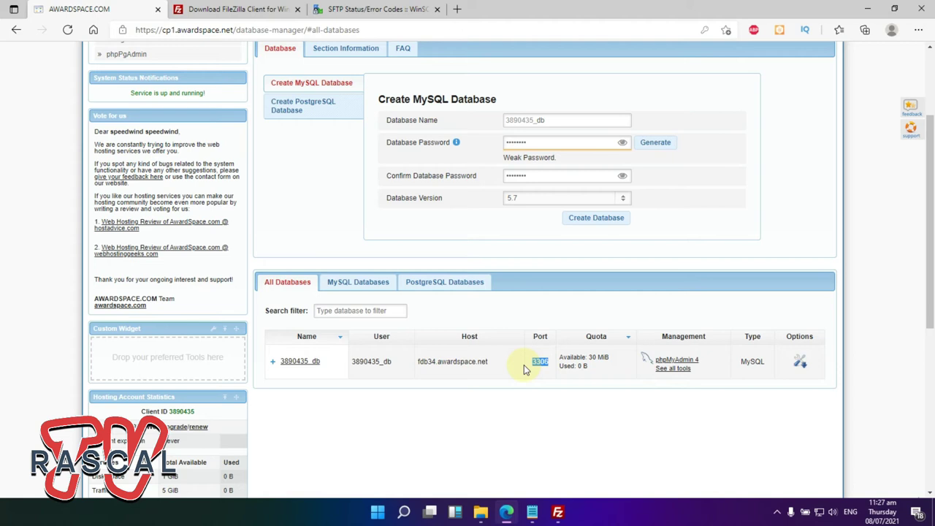
- Open File Manager at patskie.onlinewebshop.net/user and bring up the actions for config.php
{"action": "scroll", "coordinate": [524, 369], "scroll_direction": "up", "scroll_amount": 2}
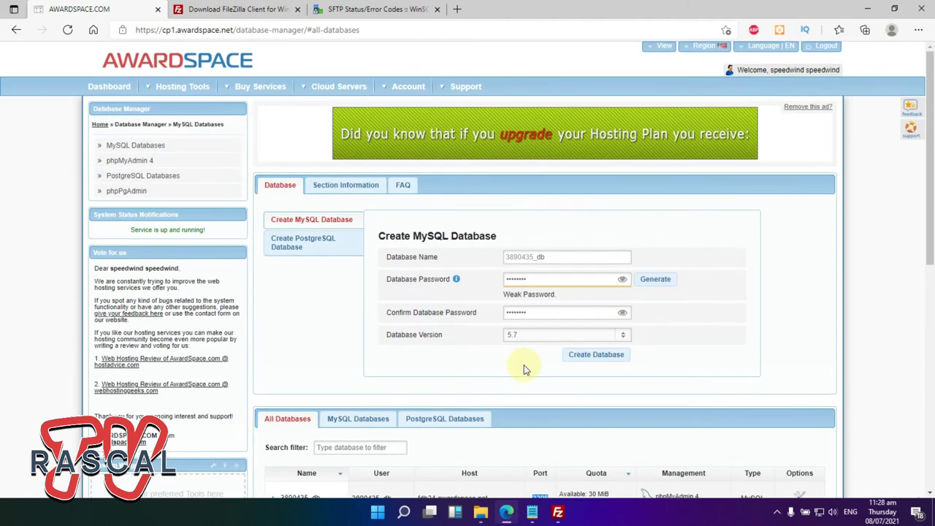
{"action": "left_click", "coordinate": [102, 87]}
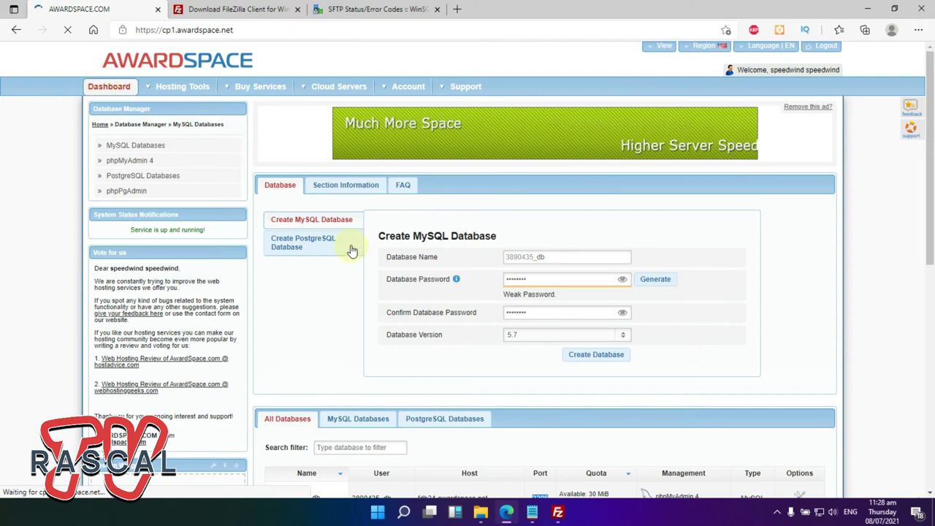
{"action": "scroll", "coordinate": [351, 250], "scroll_direction": "down", "scroll_amount": 2}
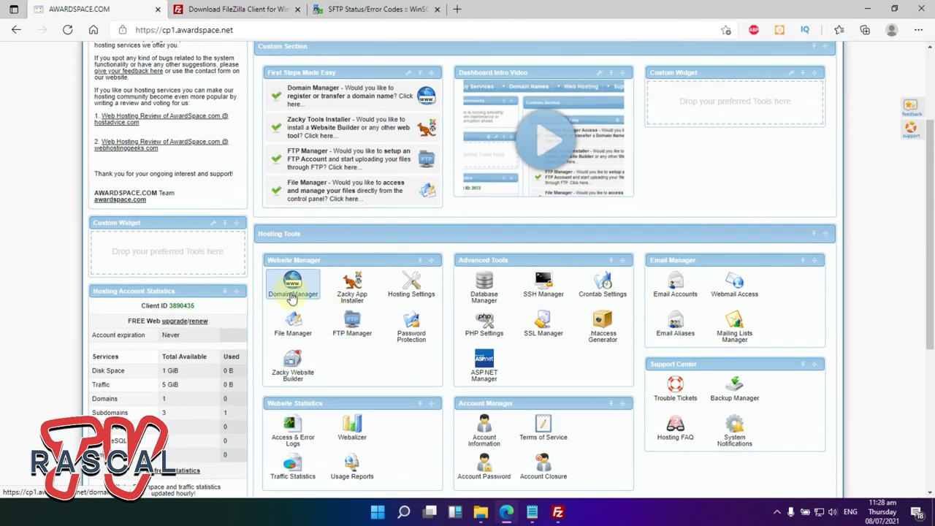
{"action": "left_click", "coordinate": [307, 329]}
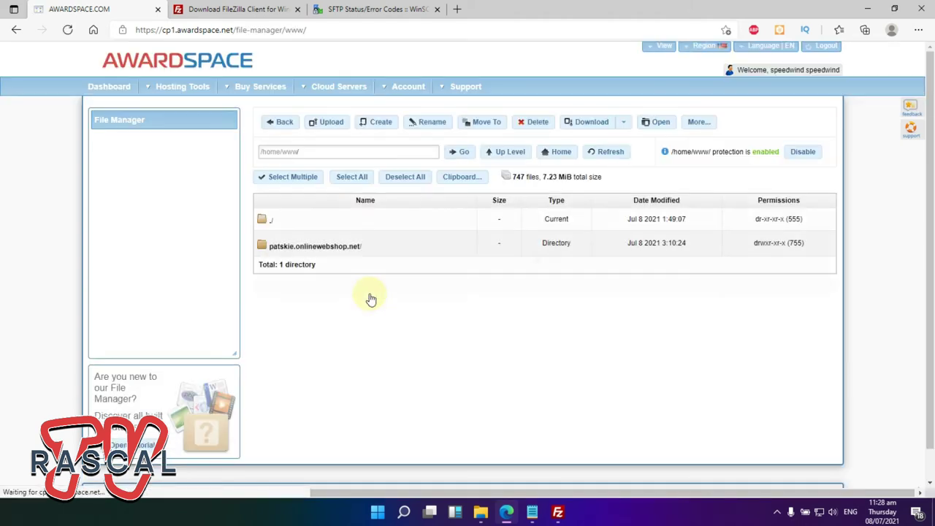
{"action": "double_click", "coordinate": [332, 251]}
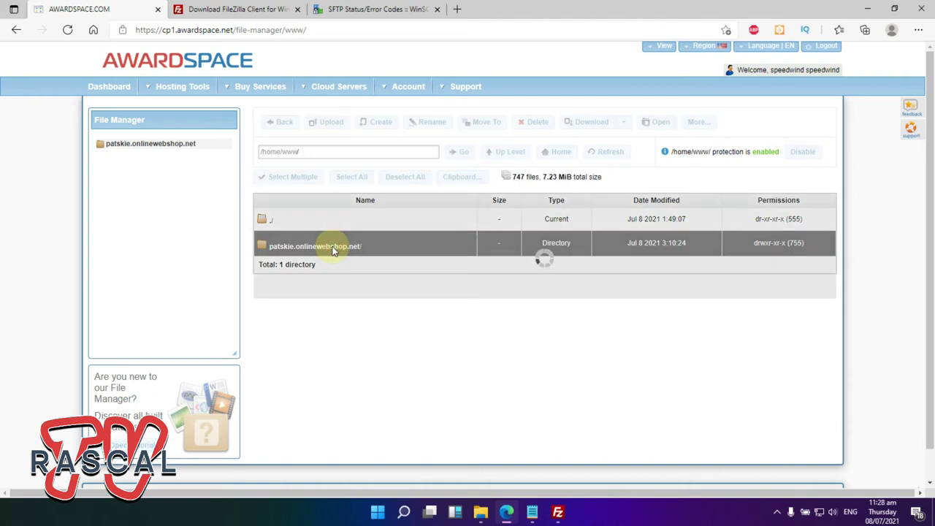
{"action": "double_click", "coordinate": [278, 401]}
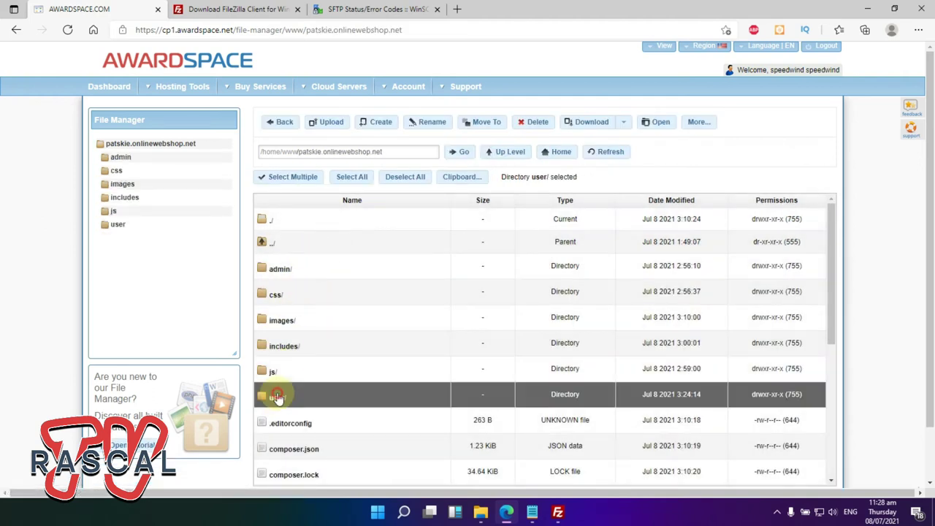
{"action": "scroll", "coordinate": [346, 260], "scroll_direction": "down", "scroll_amount": 1}
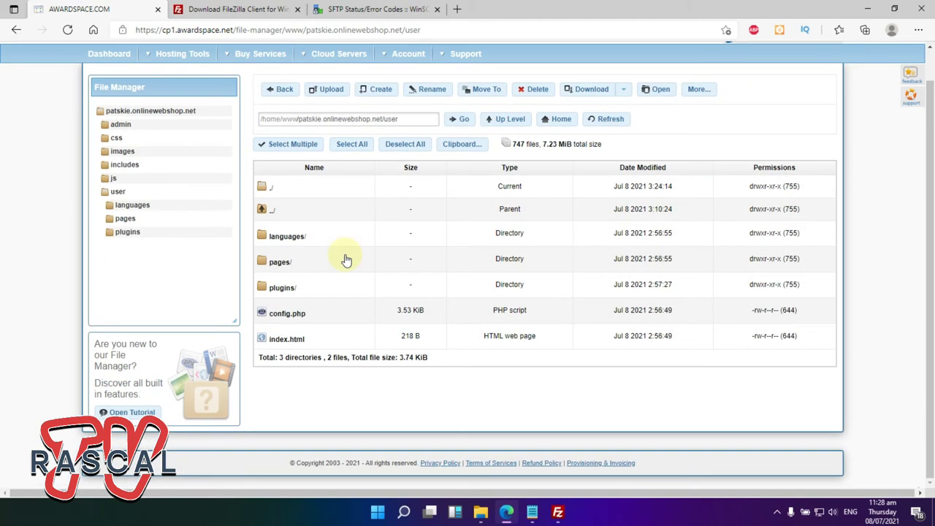
{"action": "left_click", "coordinate": [308, 314]}
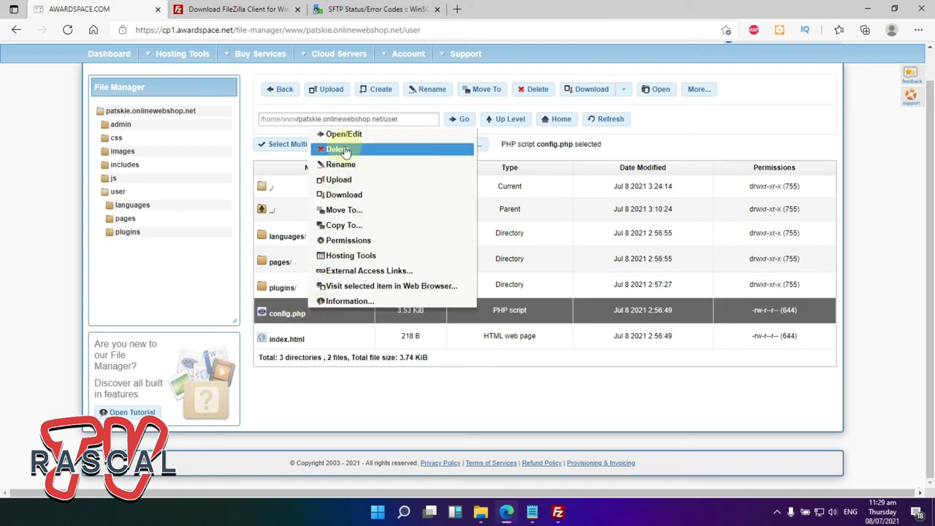
- Open config.php and replace the placeholder database username with 3890435_db from the notes
{"action": "left_click", "coordinate": [341, 134]}
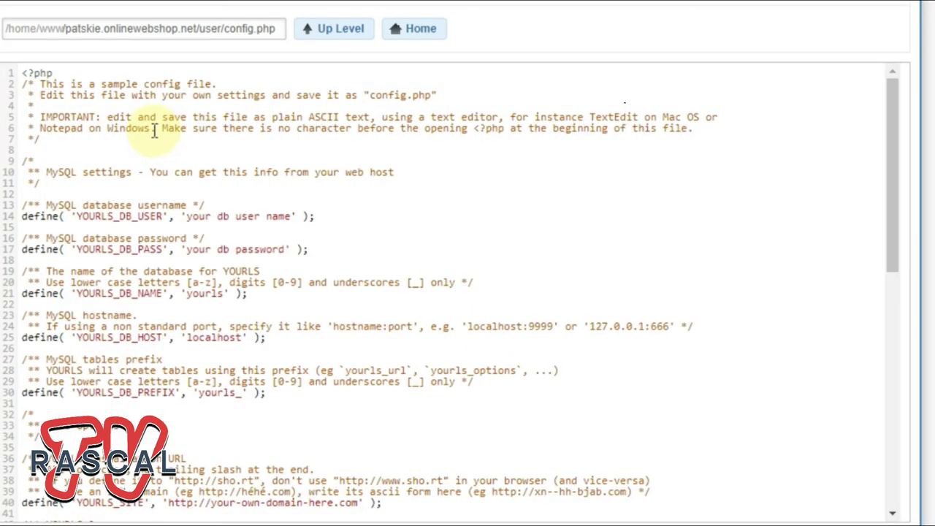
{"action": "scroll", "coordinate": [351, 149], "scroll_direction": "down", "scroll_amount": 1}
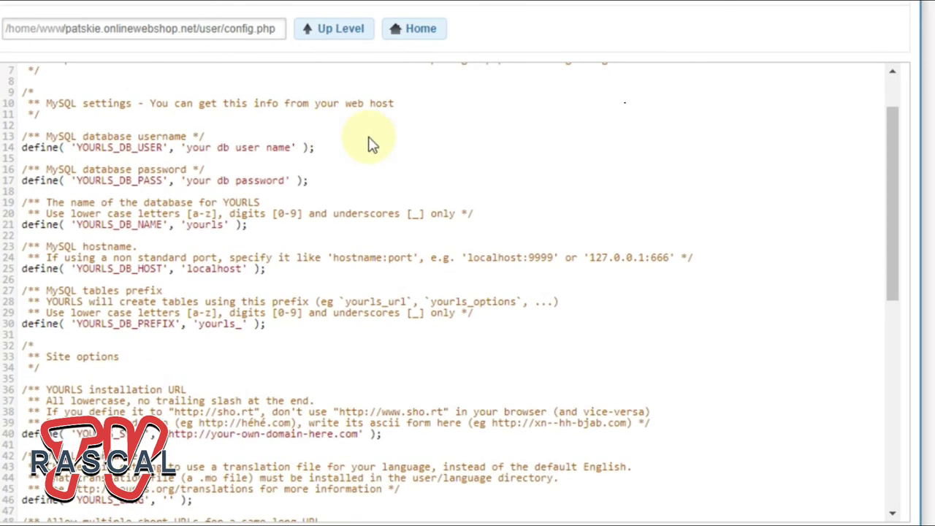
{"action": "key", "text": "alt+Tab"}
{"action": "left_click_drag", "start_coordinate": [351, 73], "coordinate": [614, 60]}
{"action": "left_click_drag", "start_coordinate": [76, 147], "coordinate": [163, 146]}
{"action": "key", "text": "alt+Tab"}
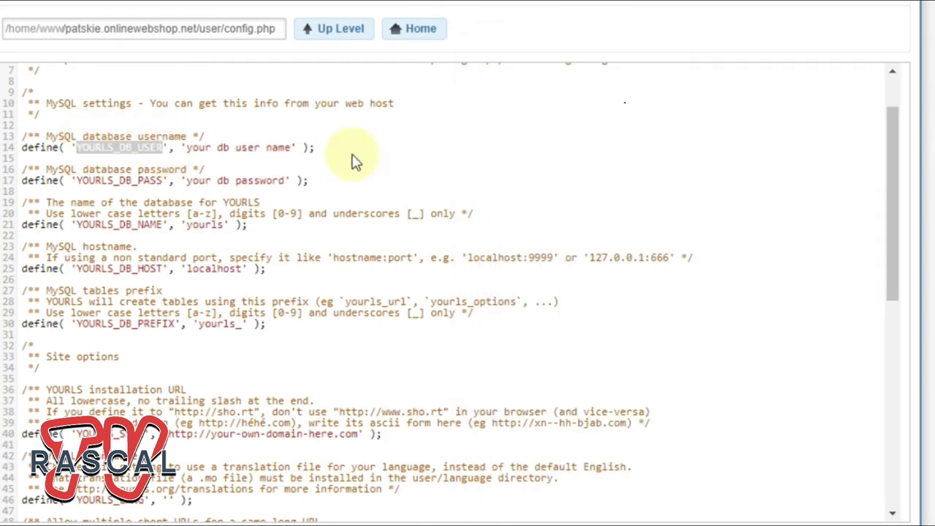
{"action": "left_click_drag", "start_coordinate": [652, 166], "coordinate": [561, 166]}
{"action": "key", "text": "ctrl+c"}
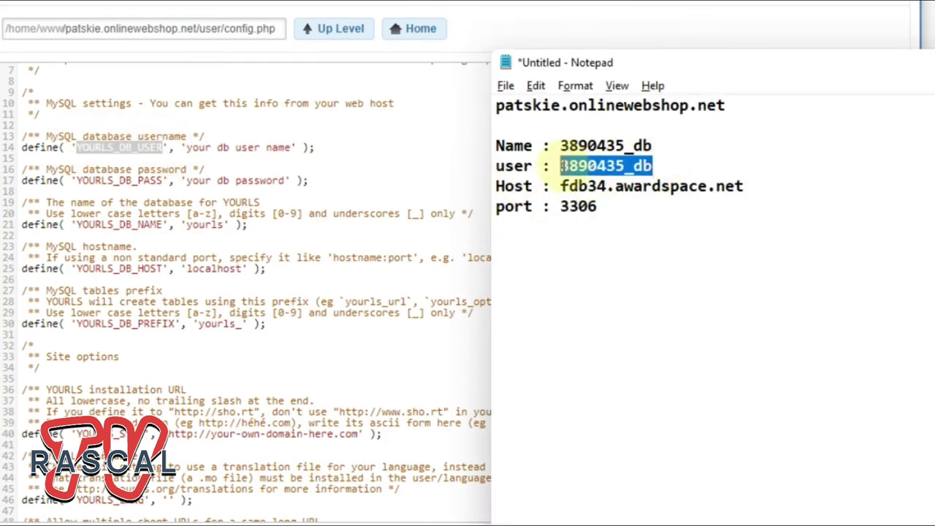
{"action": "left_click", "coordinate": [280, 143]}
{"action": "left_click_drag", "start_coordinate": [290, 147], "coordinate": [190, 149]}
{"action": "key", "text": "ctrl+v"}
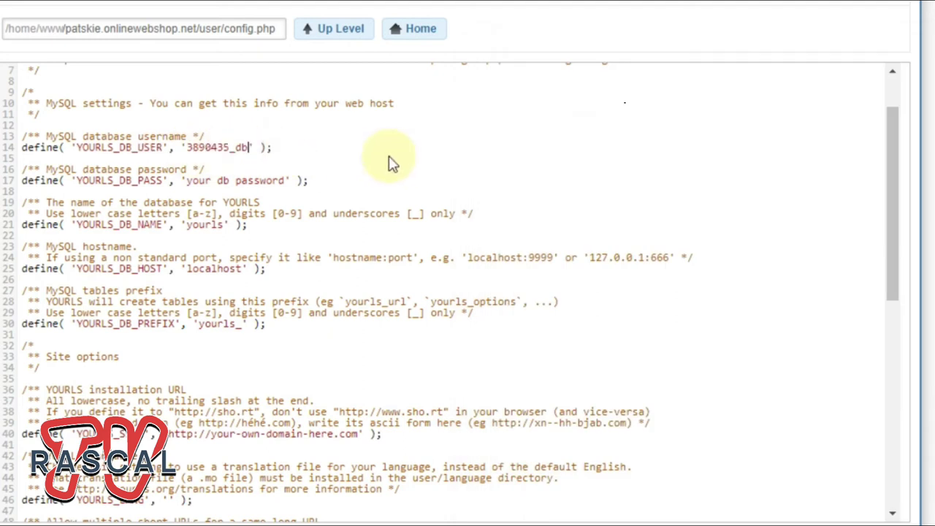
- Enter the database password and replace the database name yourls with 3890435_db
{"action": "left_click_drag", "start_coordinate": [286, 181], "coordinate": [181, 184]}
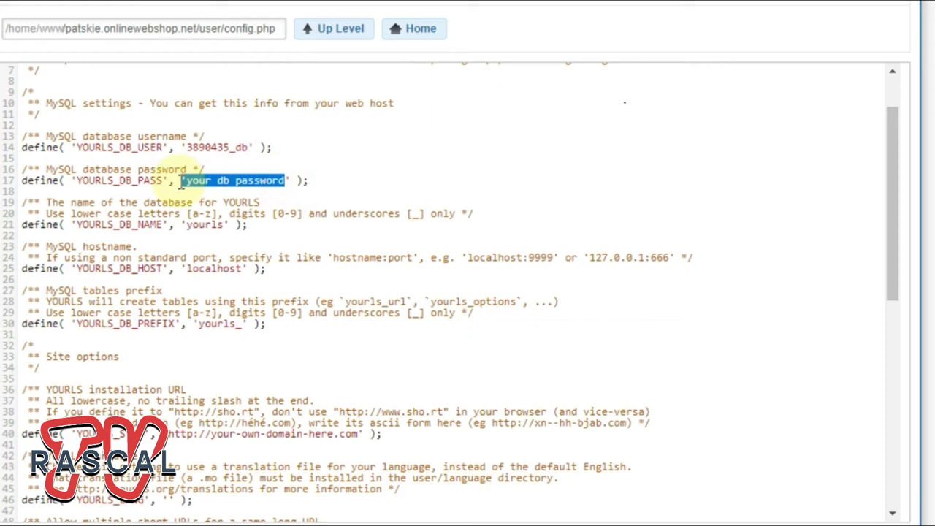
{"action": "type", "text": "T"}
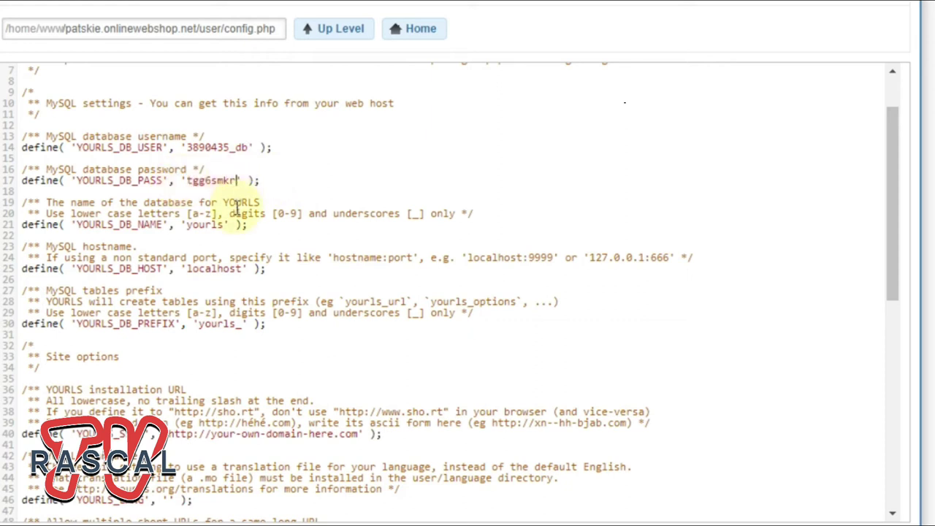
{"action": "left_click_drag", "start_coordinate": [226, 226], "coordinate": [195, 229]}
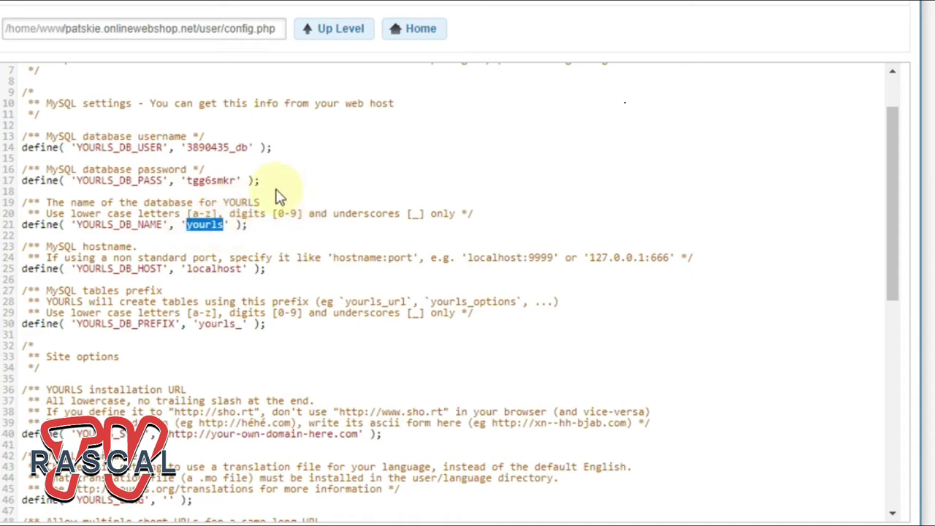
{"action": "left_click_drag", "start_coordinate": [224, 225], "coordinate": [82, 225]}
{"action": "key", "text": "alt+Tab"}
{"action": "left_click_drag", "start_coordinate": [652, 145], "coordinate": [559, 145]}
{"action": "key", "text": "ctrl+c"}
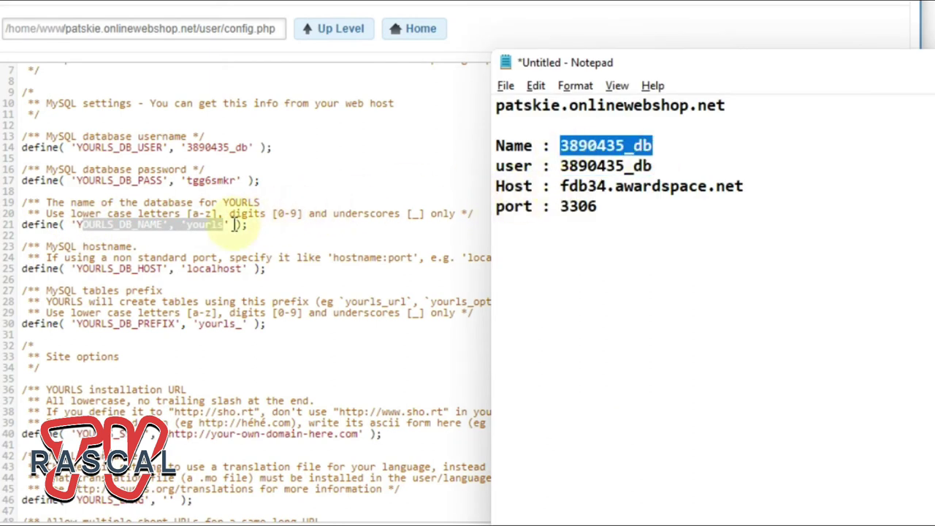
{"action": "left_click", "coordinate": [212, 225]}
{"action": "double_click", "coordinate": [205, 225]}
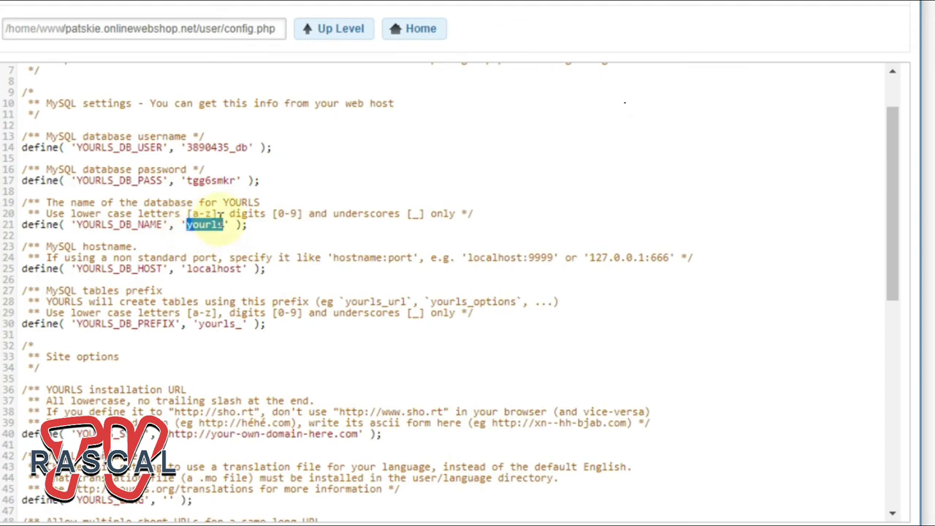
{"action": "key", "text": "ctrl+v"}
- Replace localhost on line 25 with the host fdb34.awardspace.net copied from the notes
{"action": "key", "text": "alt+Tab"}
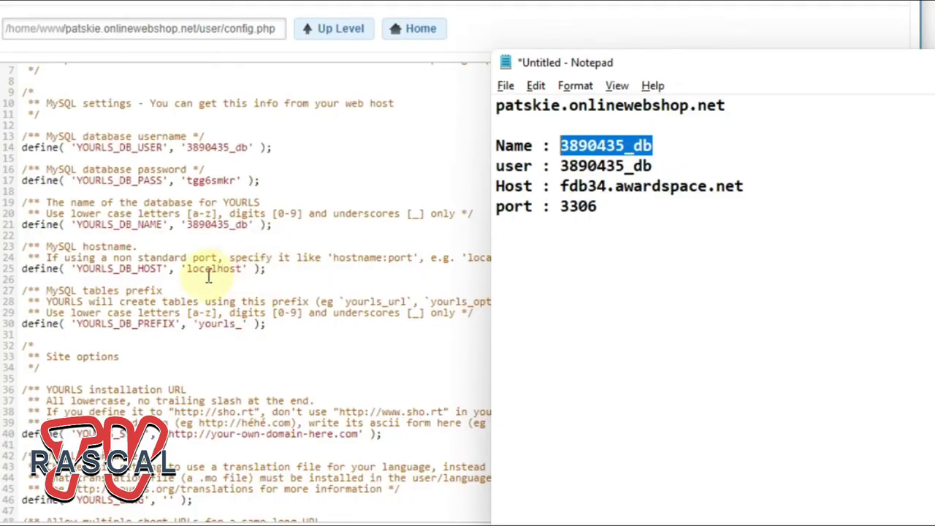
{"action": "left_click_drag", "start_coordinate": [76, 268], "coordinate": [248, 269]}
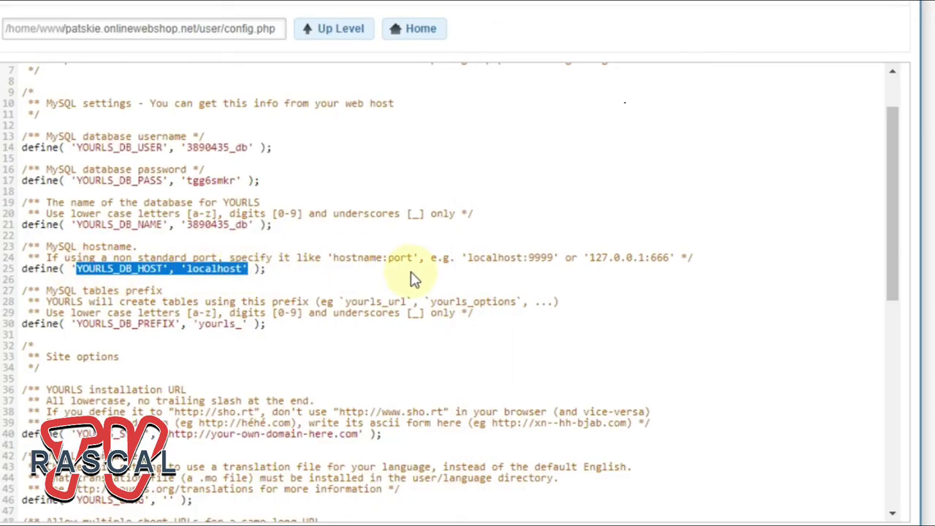
{"action": "key", "text": "alt+Tab"}
{"action": "left_click_drag", "start_coordinate": [761, 189], "coordinate": [557, 187]}
{"action": "key", "text": "ctrl+c"}
{"action": "key", "text": "alt+Tab"}
{"action": "left_click_drag", "start_coordinate": [246, 268], "coordinate": [196, 268]}
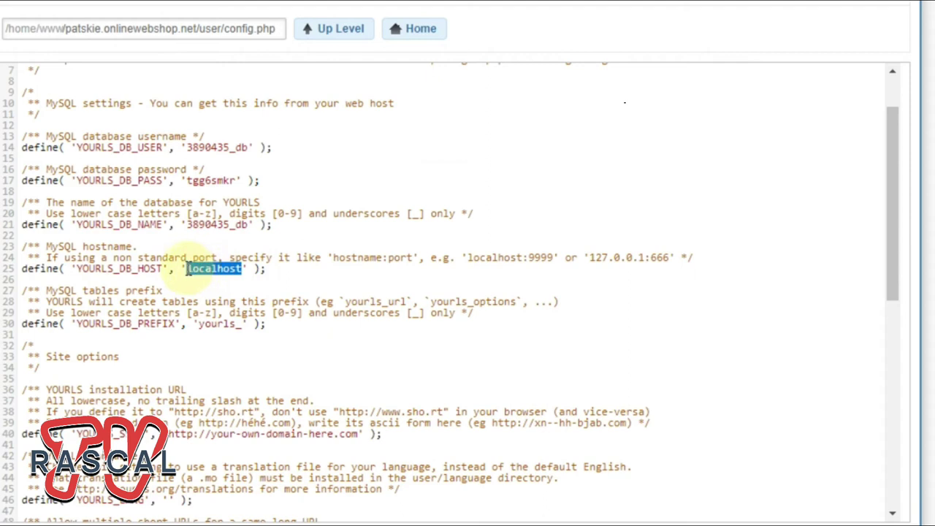
{"action": "key", "text": "ctrl+v"}
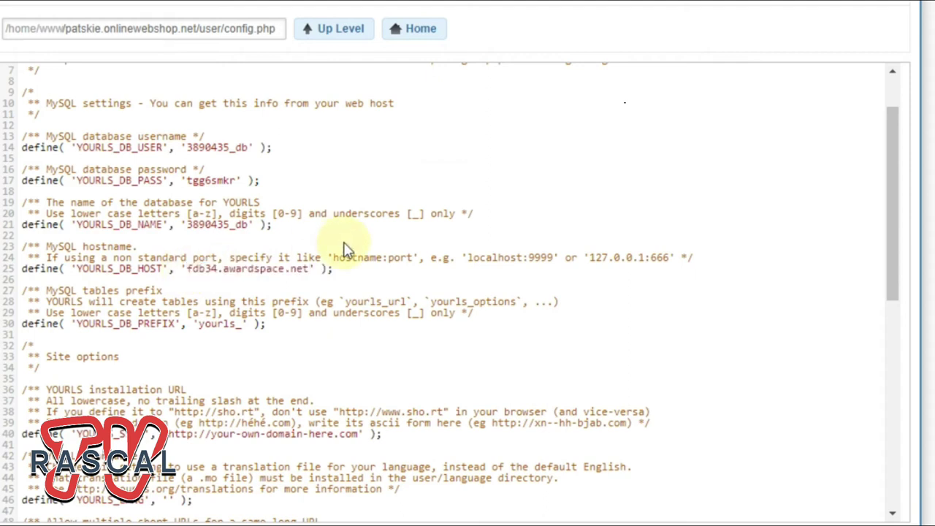
{"action": "key", "text": "alt+Tab"}
{"action": "key", "text": "alt+Tab"}
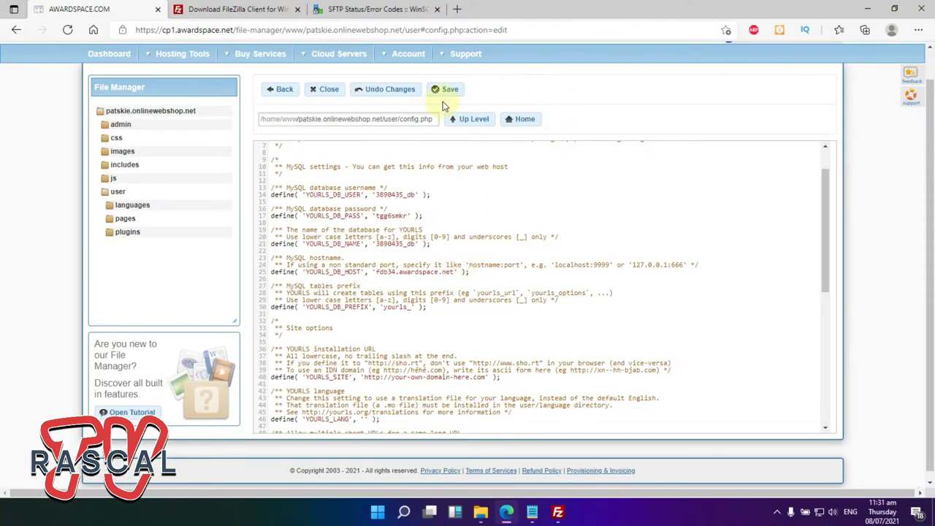
- Save config.php and go to the Database Manager from the hosting dashboard
{"action": "left_click", "coordinate": [446, 89]}
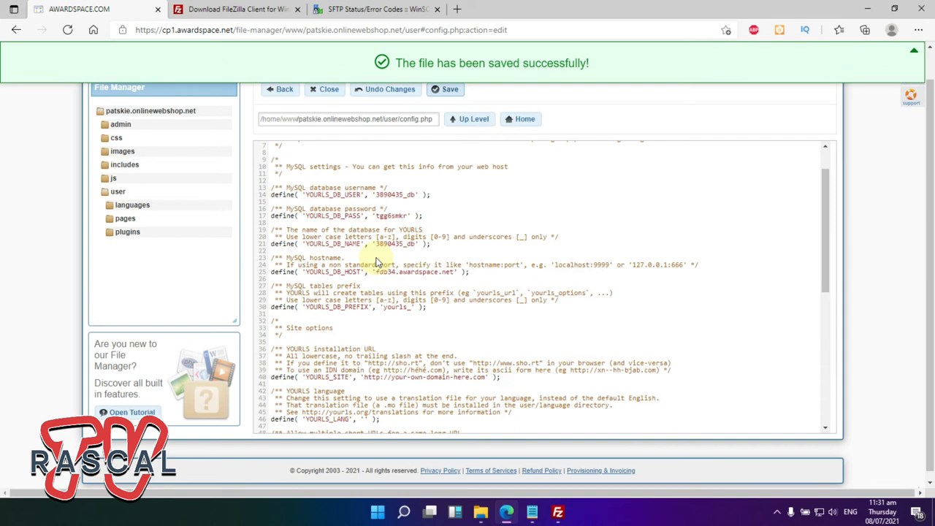
{"action": "scroll", "coordinate": [373, 265], "scroll_direction": "up", "scroll_amount": 5}
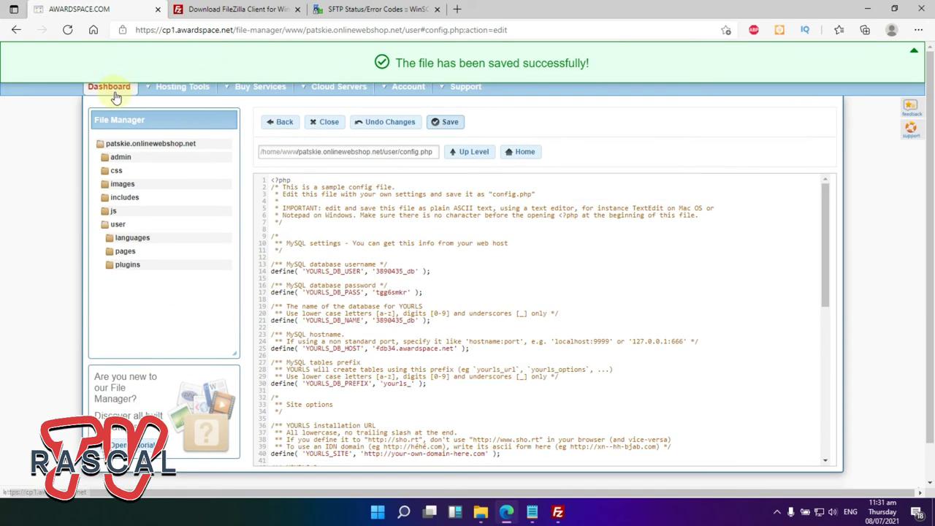
{"action": "left_click", "coordinate": [114, 93]}
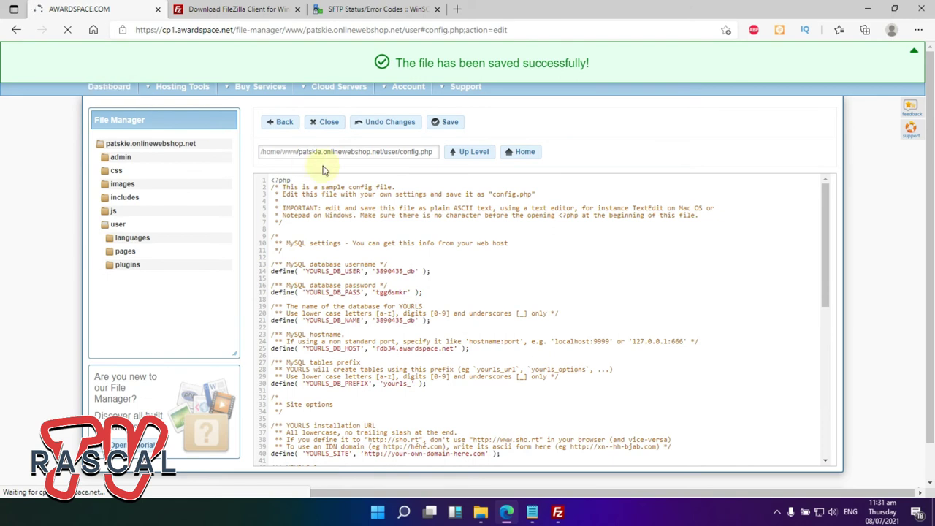
{"action": "scroll", "coordinate": [447, 218], "scroll_direction": "down", "scroll_amount": 1}
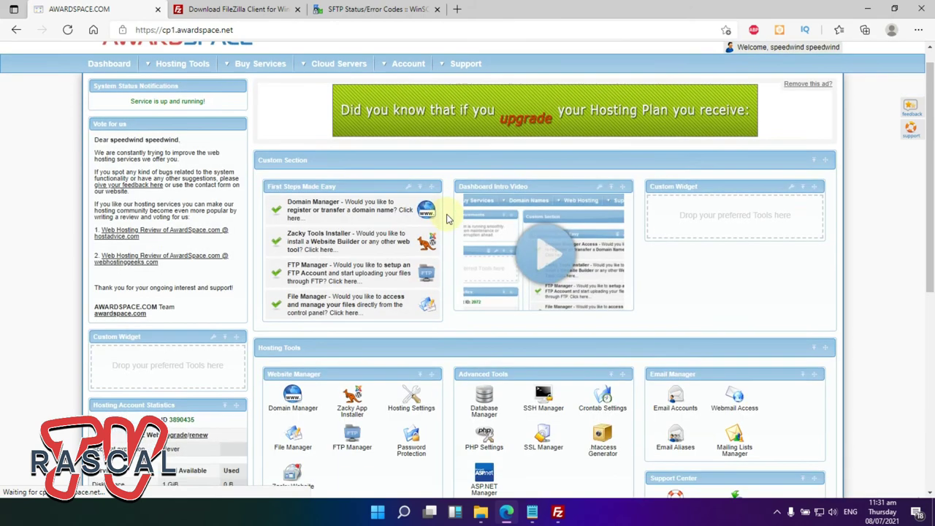
{"action": "scroll", "coordinate": [448, 217], "scroll_direction": "down", "scroll_amount": 3}
{"action": "left_click", "coordinate": [492, 226]}
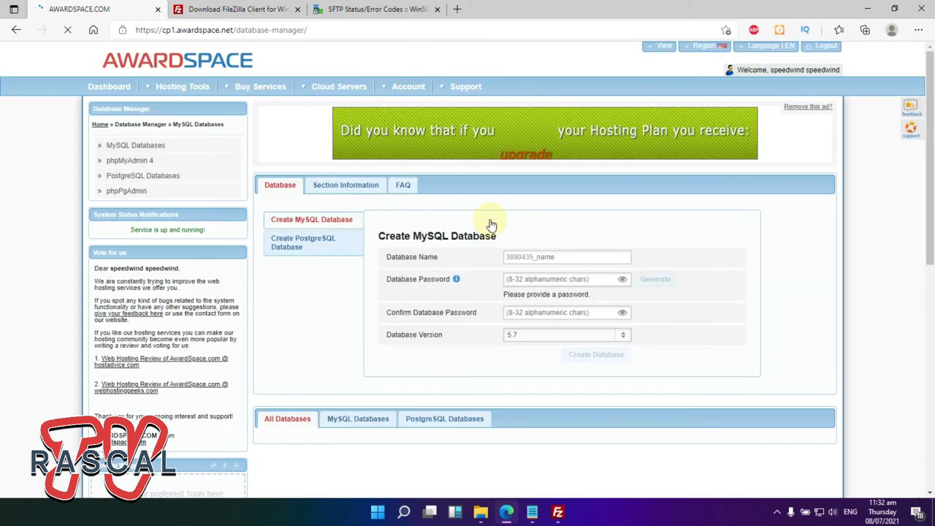
- Open phpMyAdmin 4 for the 3890435_db MySQL database
{"action": "scroll", "coordinate": [486, 198], "scroll_direction": "down", "scroll_amount": 2}
{"action": "left_click", "coordinate": [375, 288]}
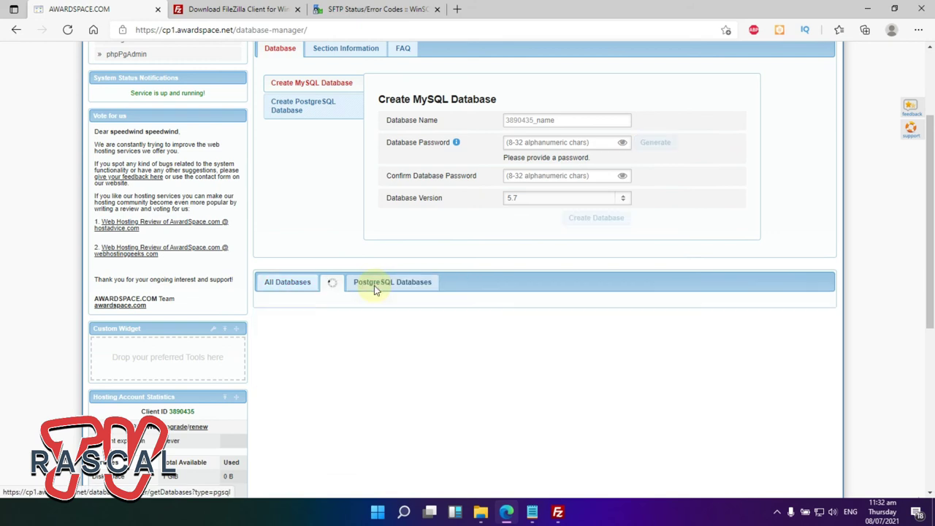
{"action": "scroll", "coordinate": [380, 284], "scroll_direction": "up", "scroll_amount": 2}
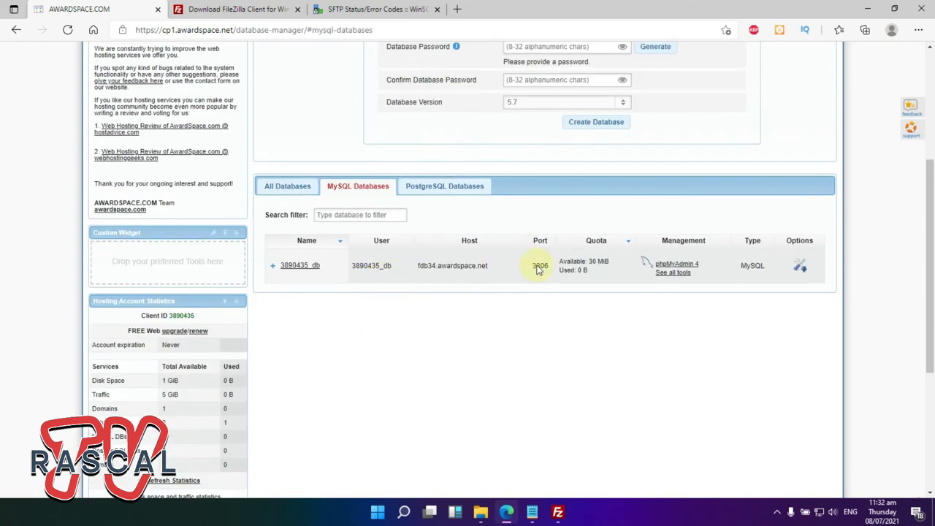
{"action": "left_click", "coordinate": [671, 274]}
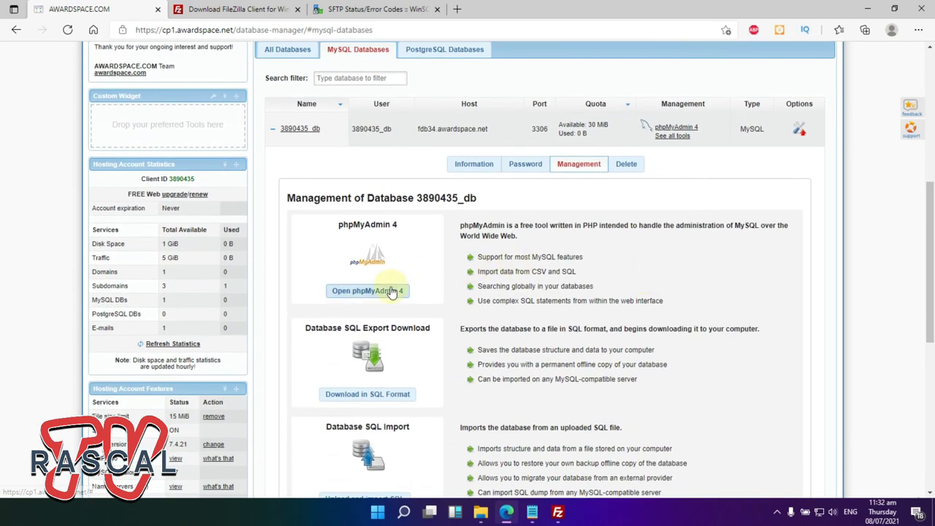
{"action": "left_click", "coordinate": [391, 291]}
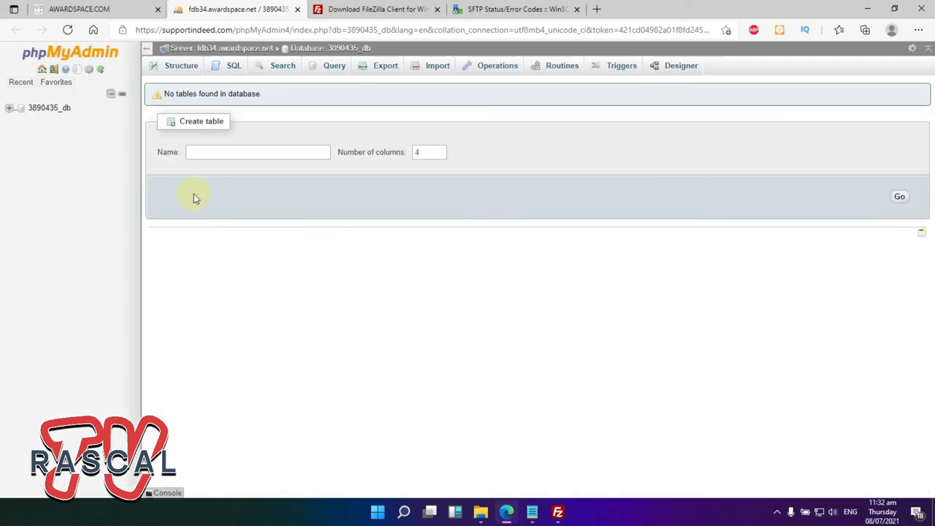
- Add a 'Table : 3890435_db' line to the notes, then close phpMyAdmin
{"action": "left_click_drag", "start_coordinate": [90, 110], "coordinate": [32, 108]}
{"action": "key", "text": "ctrl+c"}
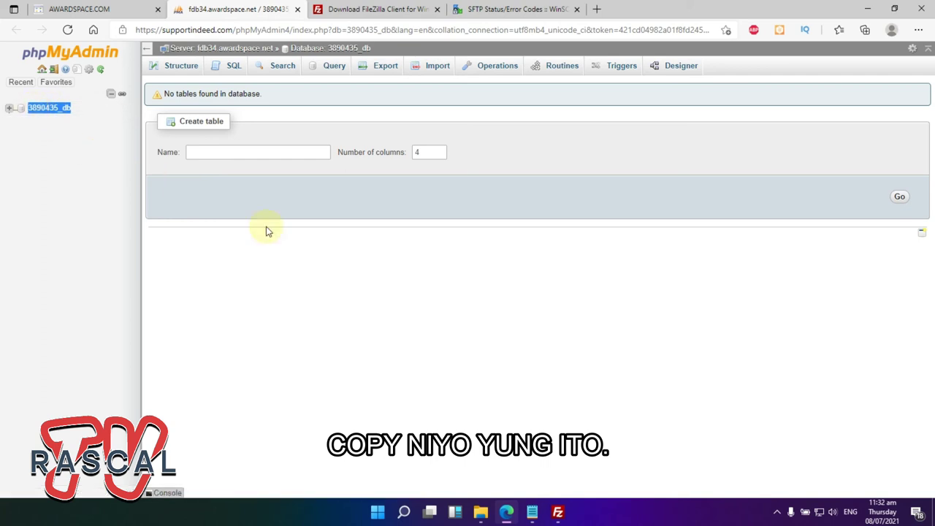
{"action": "left_click", "coordinate": [532, 511]}
{"action": "left_click", "coordinate": [740, 300]}
{"action": "key", "text": "Return"}
{"action": "key", "text": "Return"}
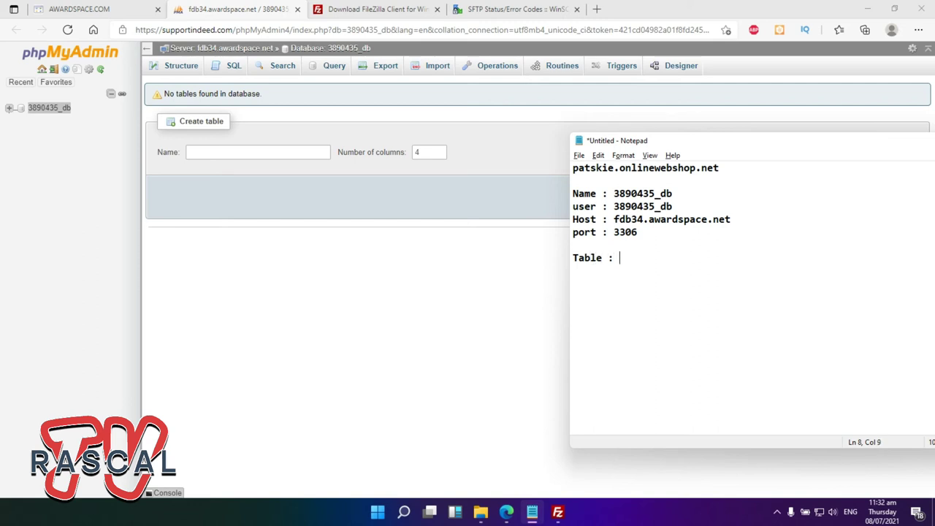
{"action": "type", "text": "Table :"}
{"action": "key", "text": "ctrl+v"}
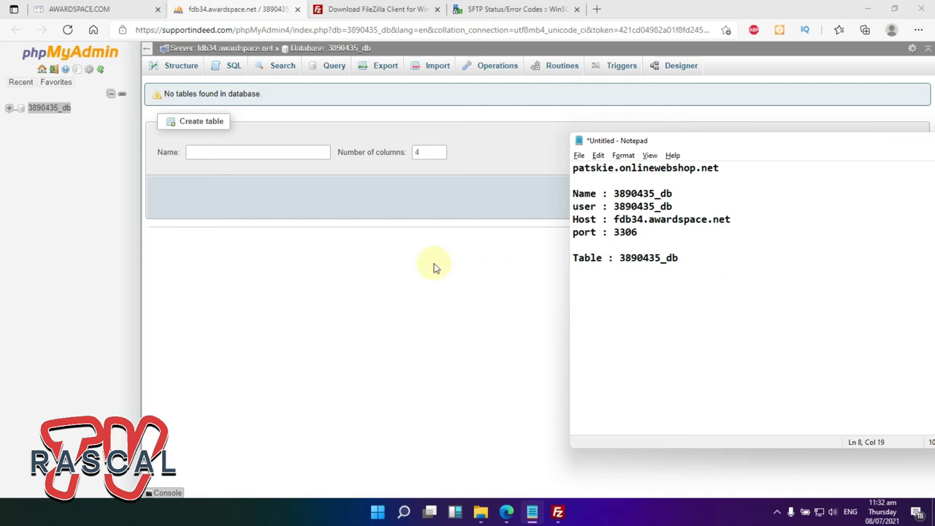
{"action": "double_click", "coordinate": [9, 108]}
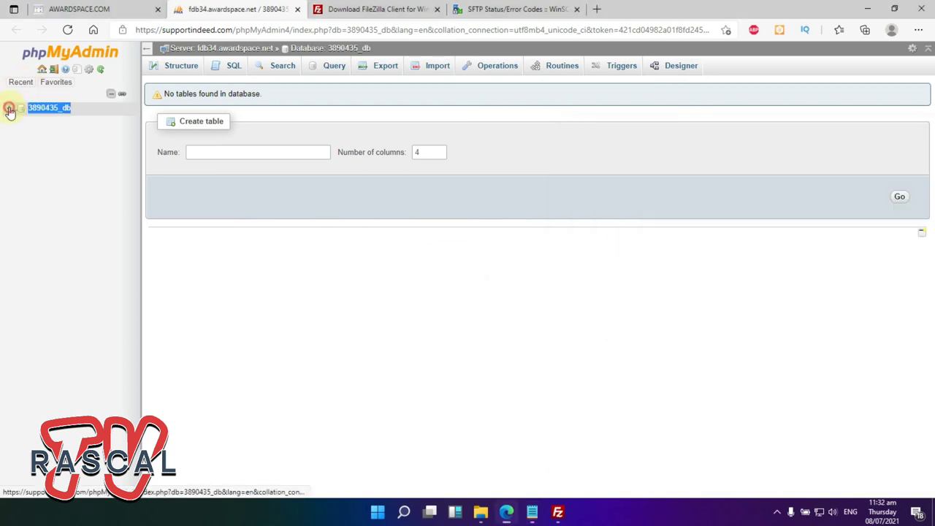
{"action": "left_click", "coordinate": [297, 8]}
- In File Manager, open patskie.onlinewebshop.net/user and bring up config.php's actions
{"action": "scroll", "coordinate": [263, 123], "scroll_direction": "up", "scroll_amount": 5}
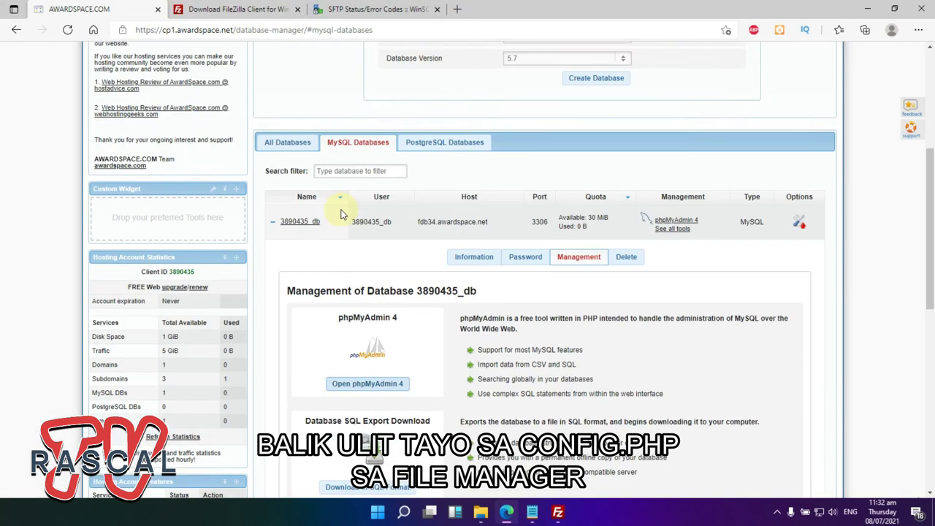
{"action": "left_click", "coordinate": [111, 86]}
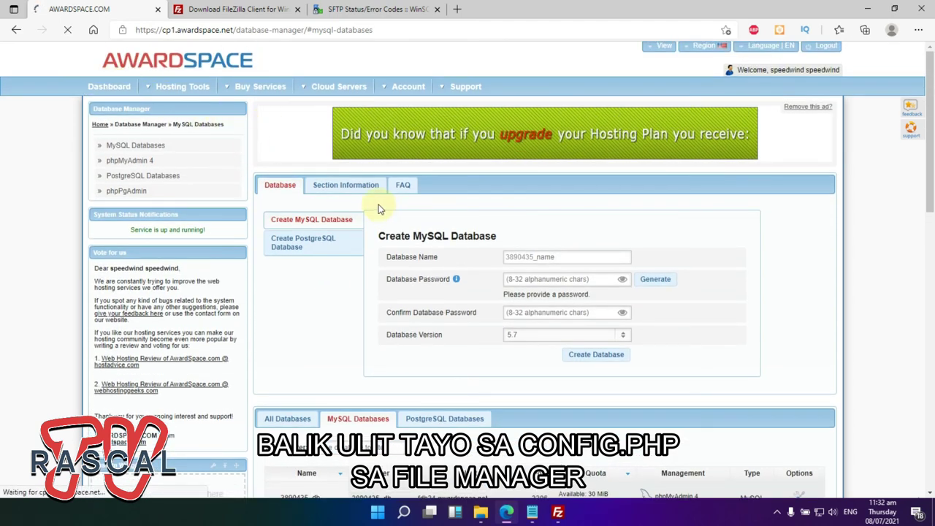
{"action": "scroll", "coordinate": [354, 281], "scroll_direction": "down", "scroll_amount": 2}
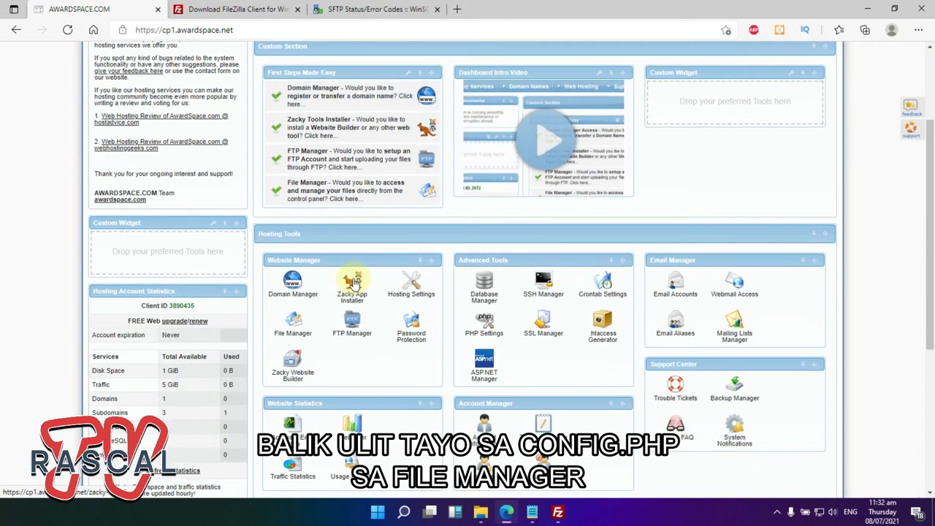
{"action": "left_click", "coordinate": [303, 327]}
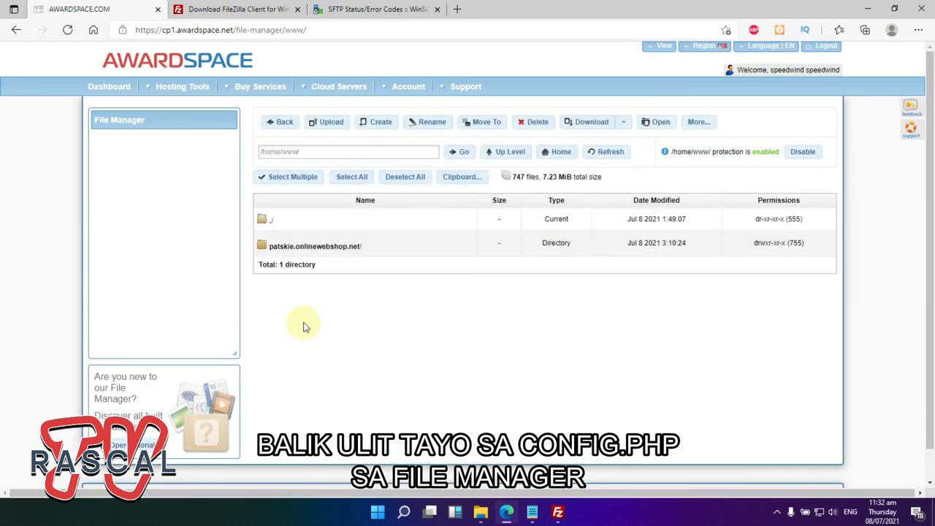
{"action": "left_click", "coordinate": [343, 249]}
{"action": "double_click", "coordinate": [343, 248]}
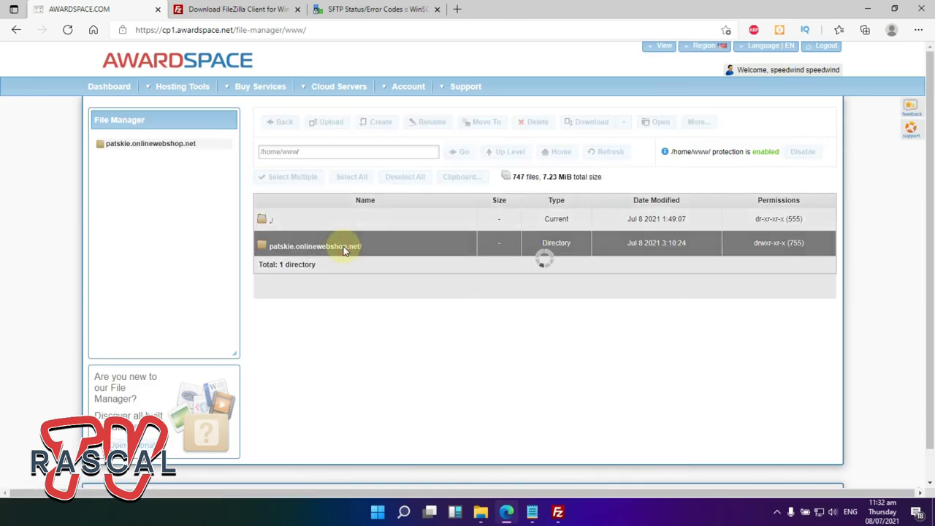
{"action": "scroll", "coordinate": [276, 312], "scroll_direction": "down", "scroll_amount": 2}
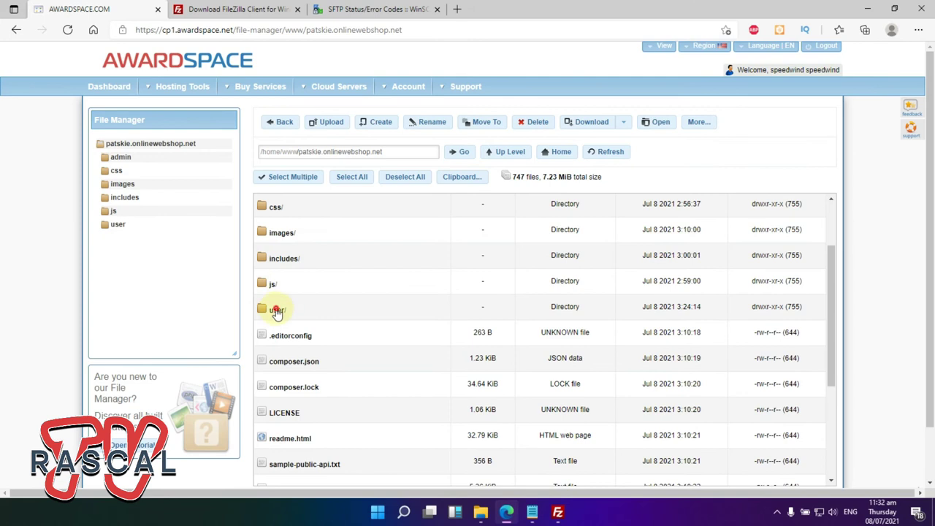
{"action": "double_click", "coordinate": [276, 312]}
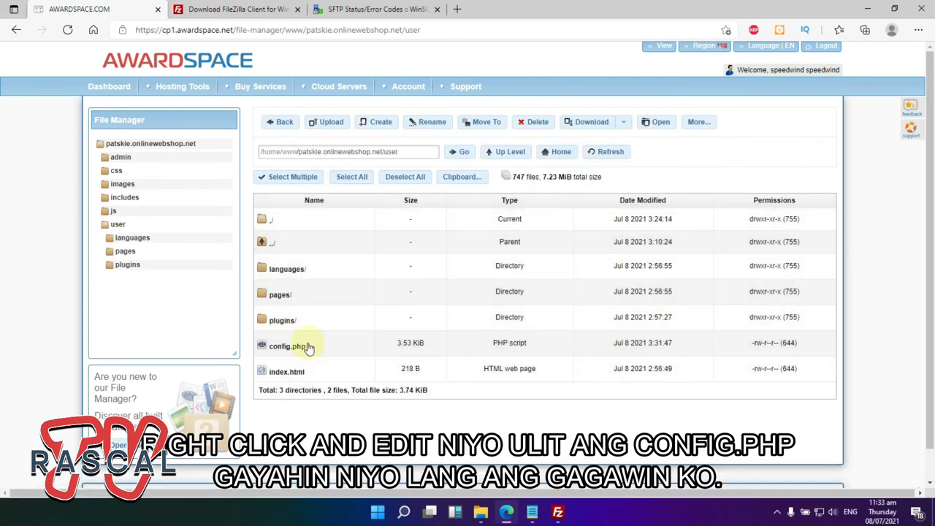
{"action": "right_click", "coordinate": [308, 347]}
- Reopen config.php and replace the yourls_ table prefix on line 30 with 3890435_db
{"action": "left_click", "coordinate": [368, 170]}
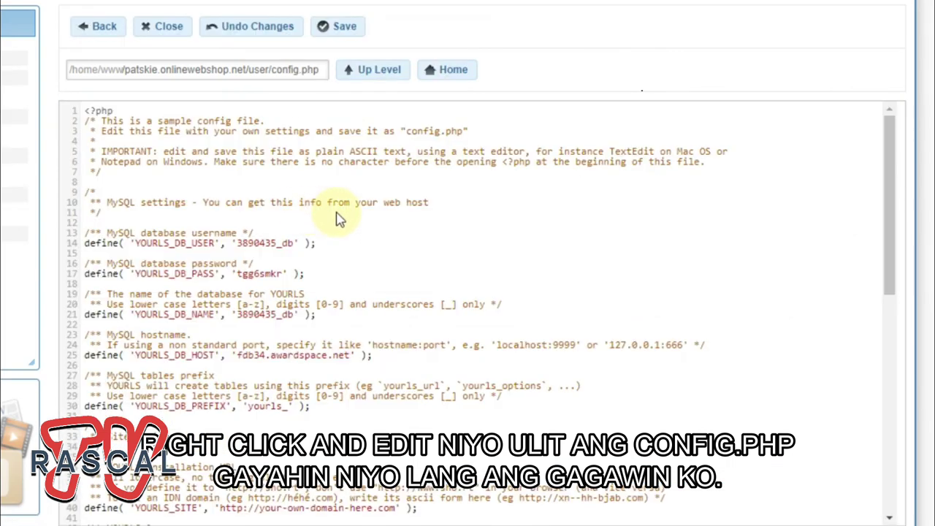
{"action": "key", "text": "alt+Tab"}
{"action": "left_click_drag", "start_coordinate": [676, 221], "coordinate": [592, 222]}
{"action": "key", "text": "ctrl+c"}
{"action": "left_click", "coordinate": [384, 323]}
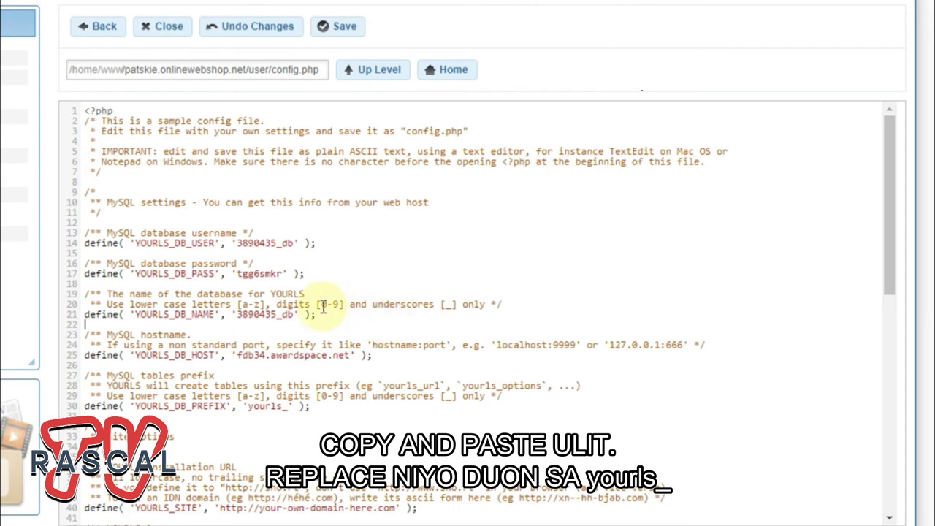
{"action": "scroll", "coordinate": [324, 306], "scroll_direction": "down", "scroll_amount": 2}
{"action": "double_click", "coordinate": [263, 343]}
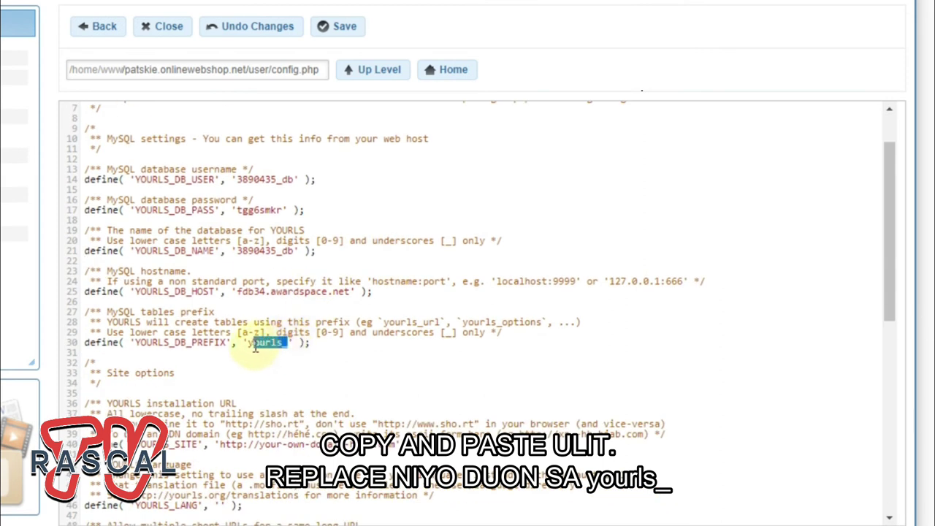
{"action": "key", "text": "ctrl+v"}
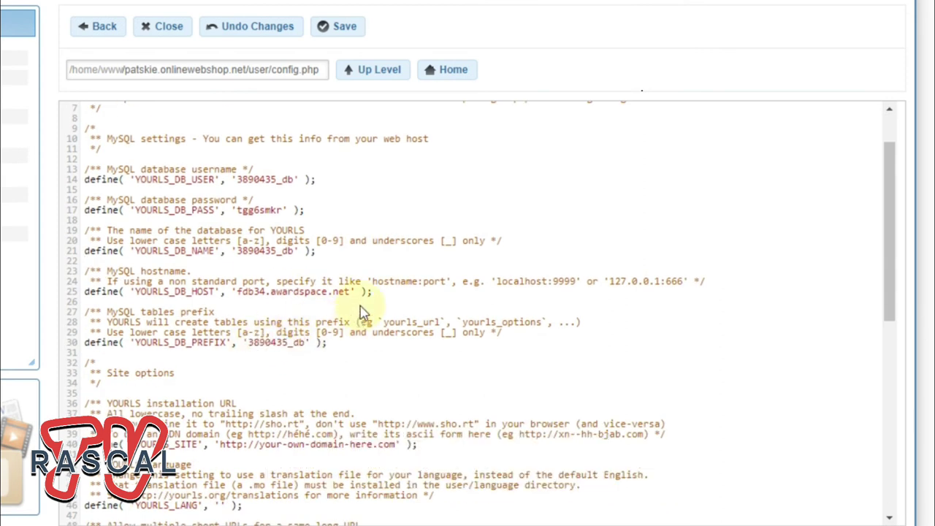
- Select the placeholder site URL on line 40 and the site's domain in the path box
{"action": "scroll", "coordinate": [366, 308], "scroll_direction": "down", "scroll_amount": 4}
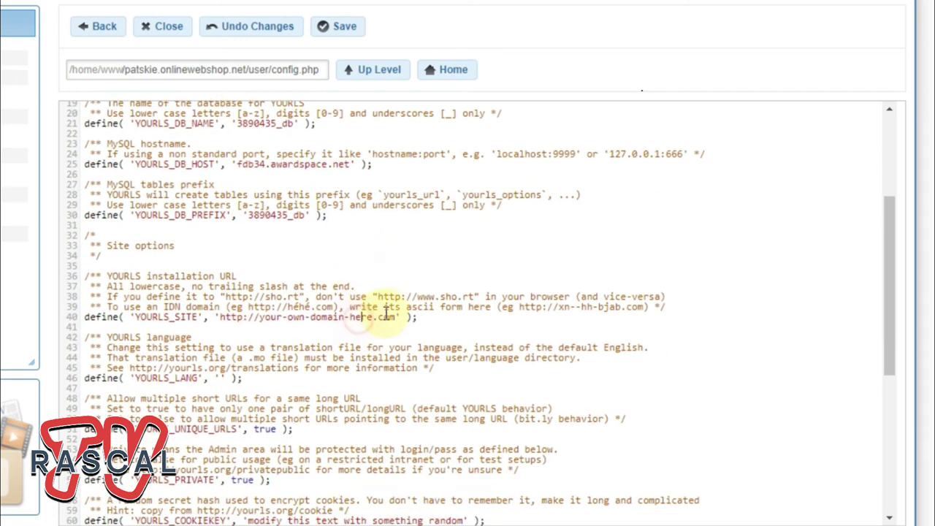
{"action": "left_click_drag", "start_coordinate": [395, 317], "coordinate": [219, 318]}
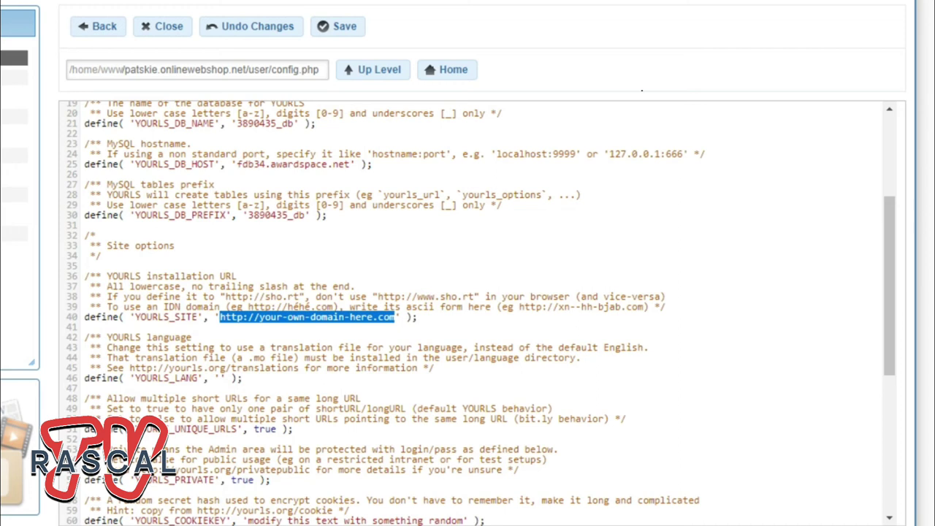
{"action": "left_click", "coordinate": [360, 317]}
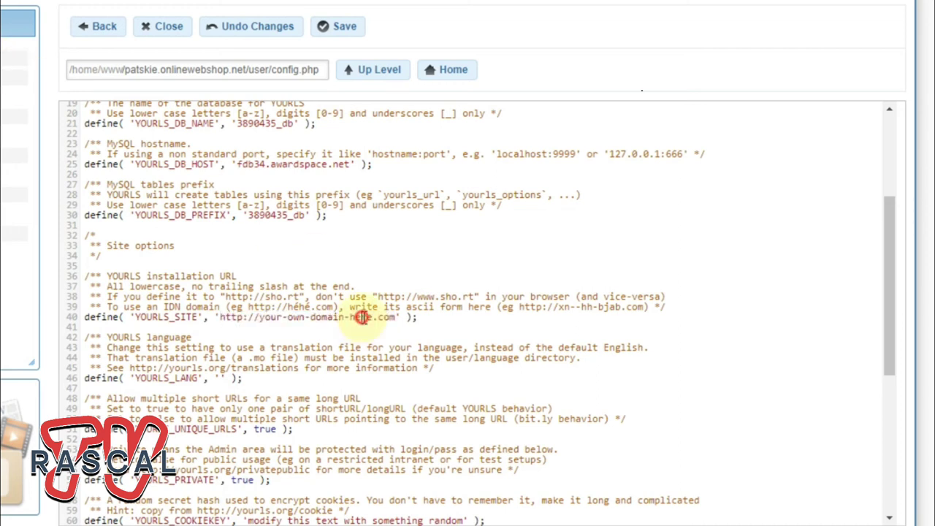
{"action": "left_click_drag", "start_coordinate": [397, 319], "coordinate": [215, 320]}
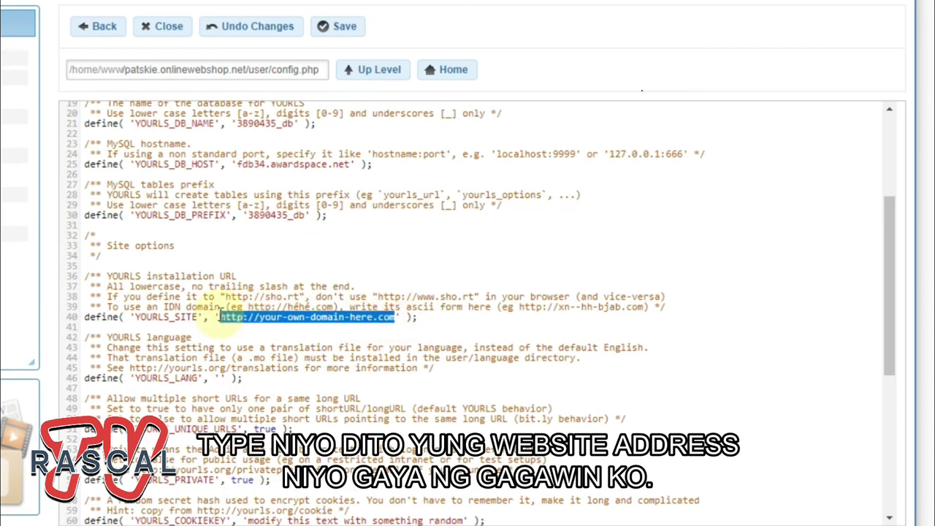
{"action": "left_click_drag", "start_coordinate": [125, 69], "coordinate": [249, 71]}
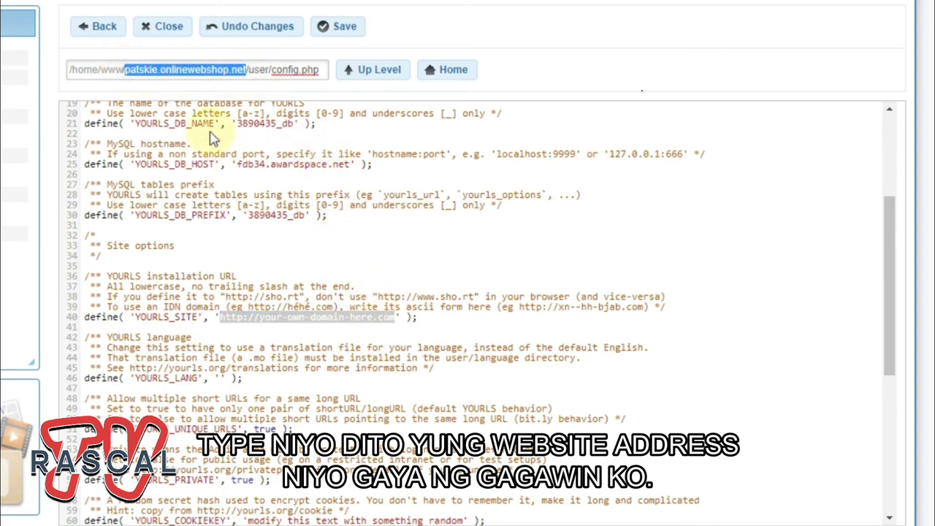
- Replace the line-40 placeholder URL with patskie.onlinewebshop.net copied from the path box
{"action": "right_click", "coordinate": [203, 72]}
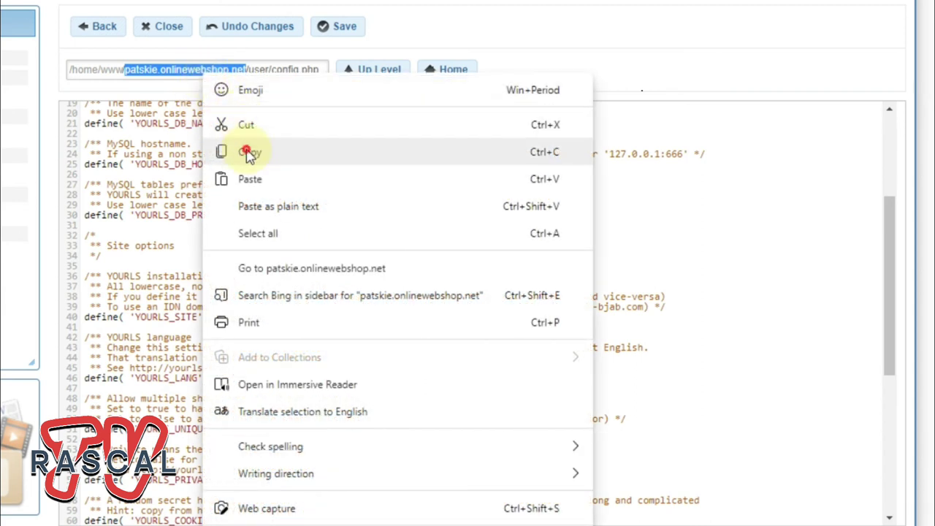
{"action": "left_click", "coordinate": [249, 152]}
{"action": "left_click", "coordinate": [395, 317]}
{"action": "left_click_drag", "start_coordinate": [399, 317], "coordinate": [224, 319]}
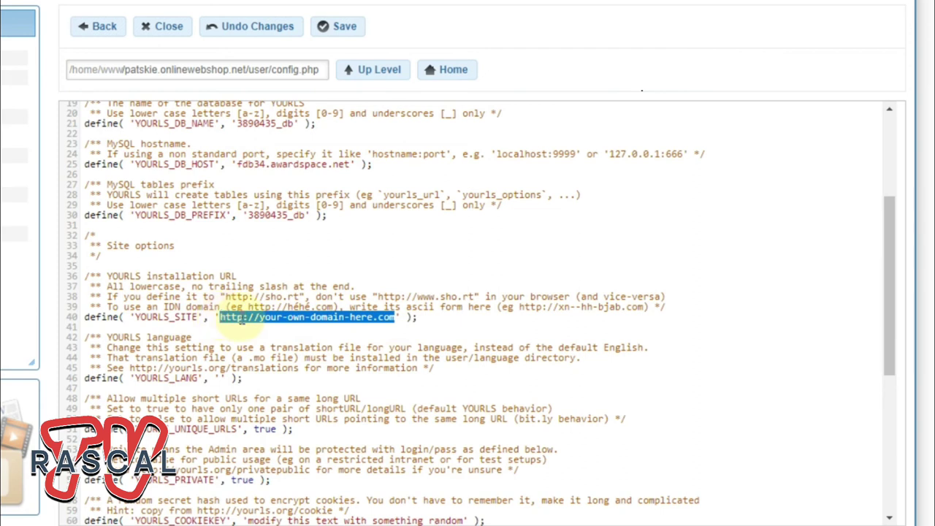
{"action": "right_click", "coordinate": [241, 317]}
{"action": "left_click", "coordinate": [300, 193]}
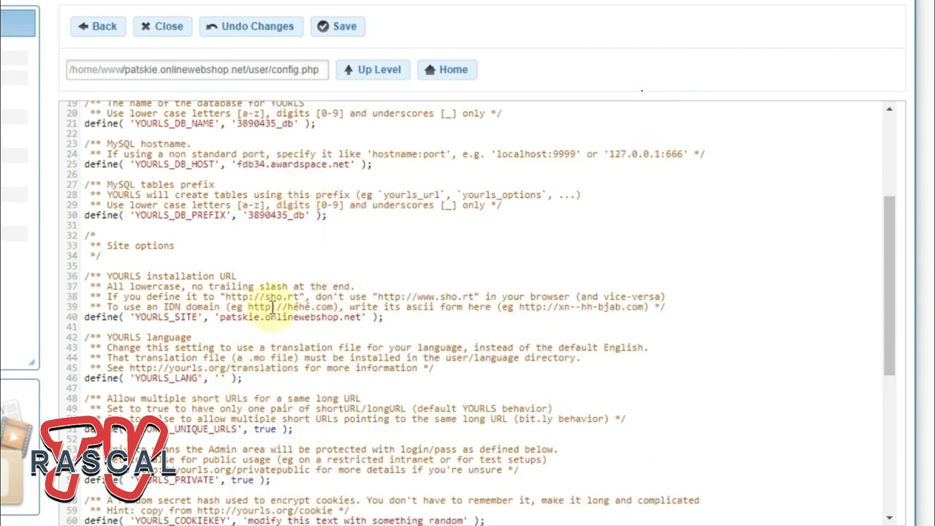
- Set the empty YOURLS_LANG value to English
{"action": "scroll", "coordinate": [219, 376], "scroll_direction": "down", "scroll_amount": 2}
{"action": "left_click", "coordinate": [217, 314]}
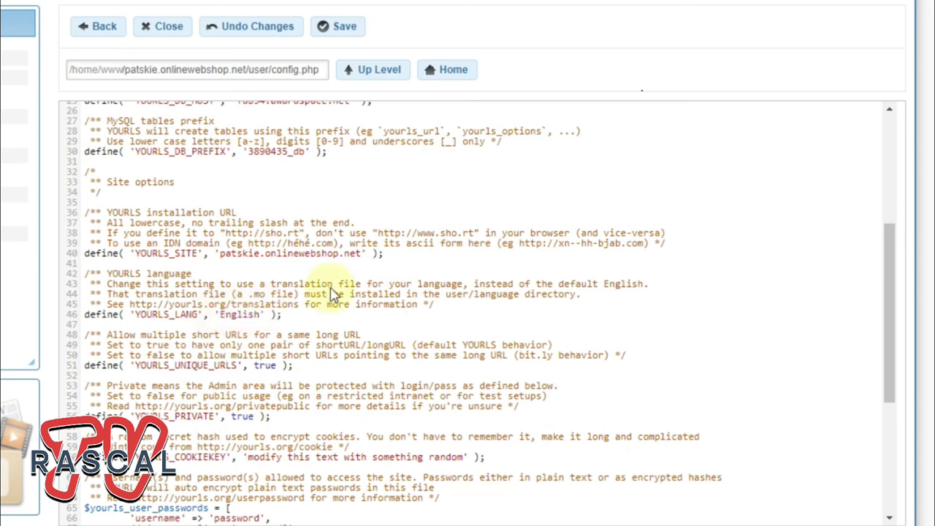
{"action": "scroll", "coordinate": [332, 294], "scroll_direction": "down", "scroll_amount": 2}
{"action": "scroll", "coordinate": [313, 302], "scroll_direction": "down", "scroll_amount": 4}
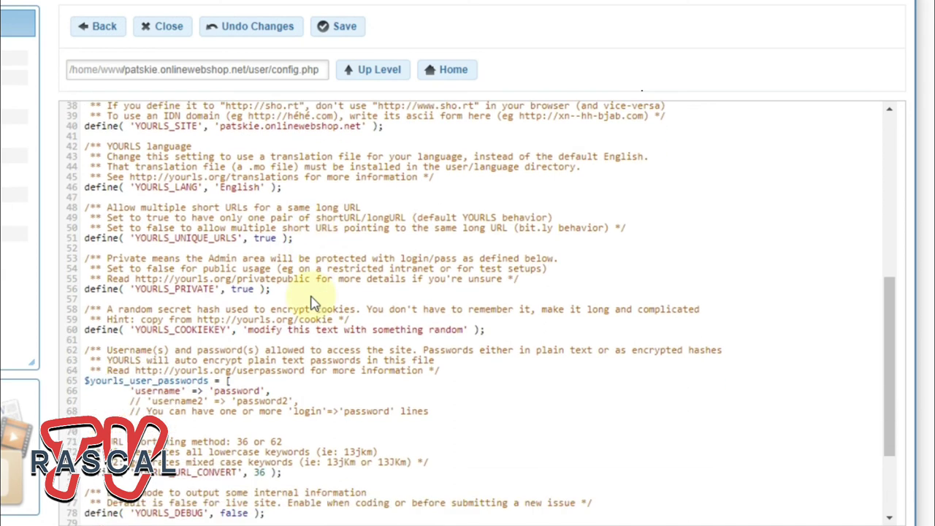
- Set the line-66 login to username admin with a new password, then save config.php
{"action": "double_click", "coordinate": [167, 328]}
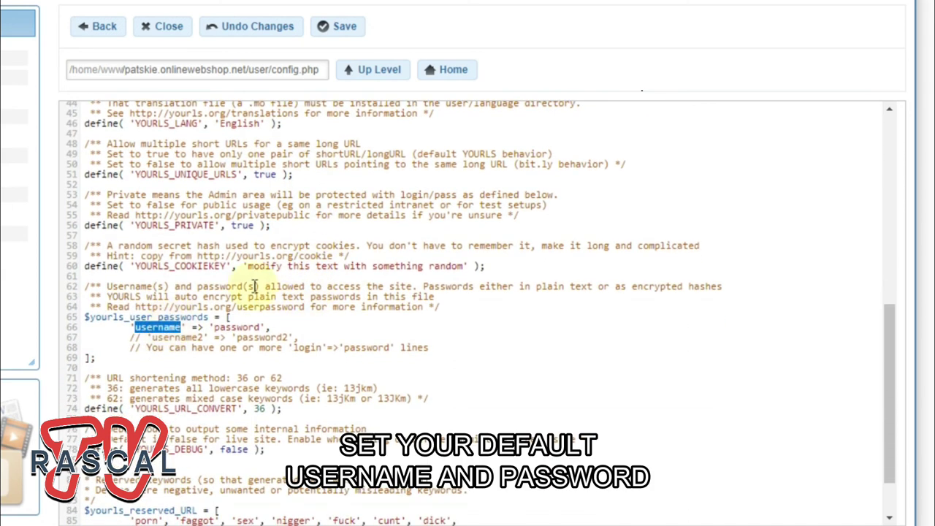
{"action": "type", "text": "admin"}
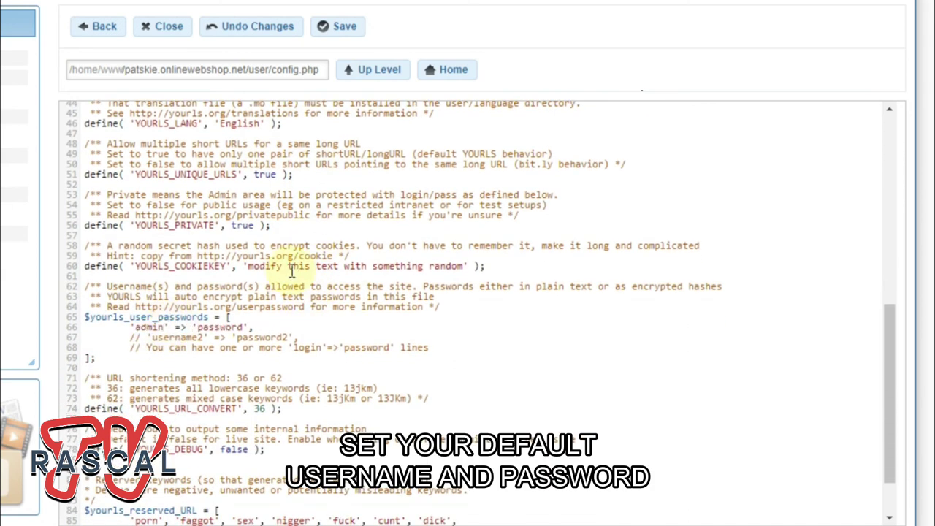
{"action": "double_click", "coordinate": [219, 327]}
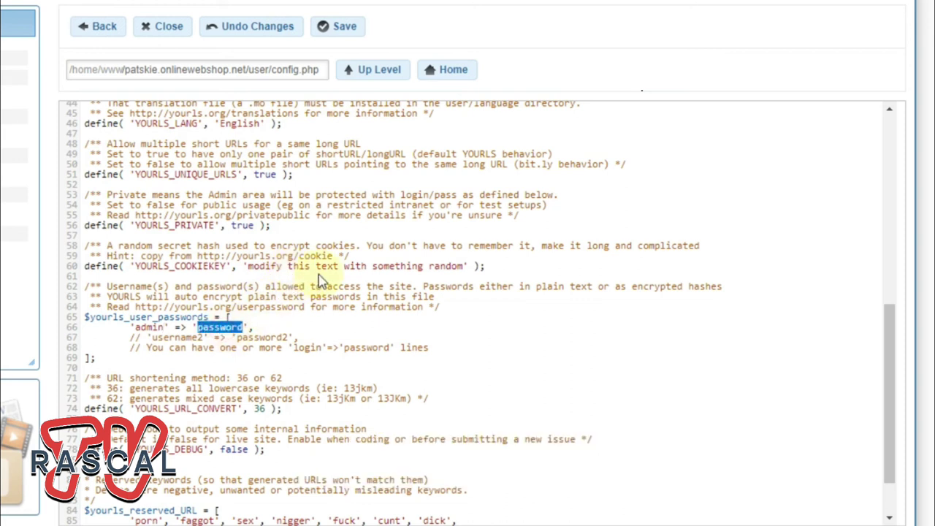
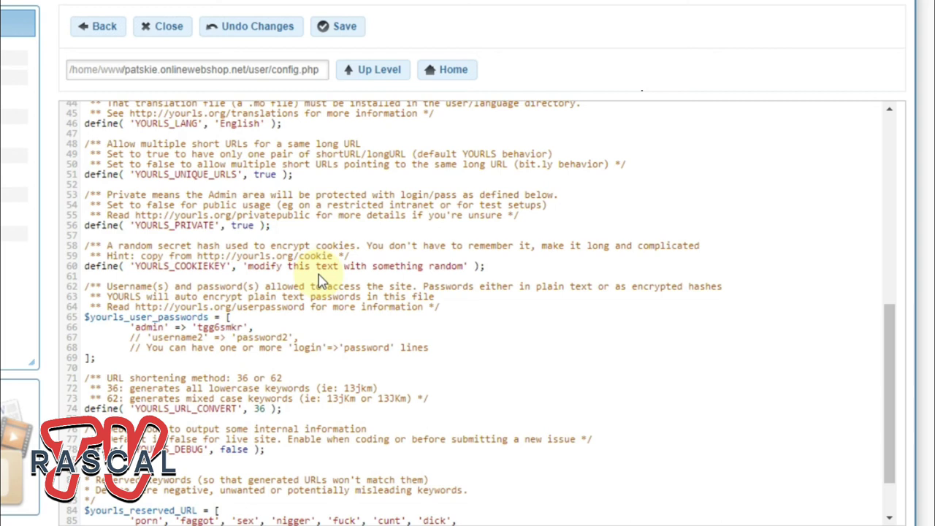
{"action": "scroll", "coordinate": [322, 271], "scroll_direction": "down", "scroll_amount": 2}
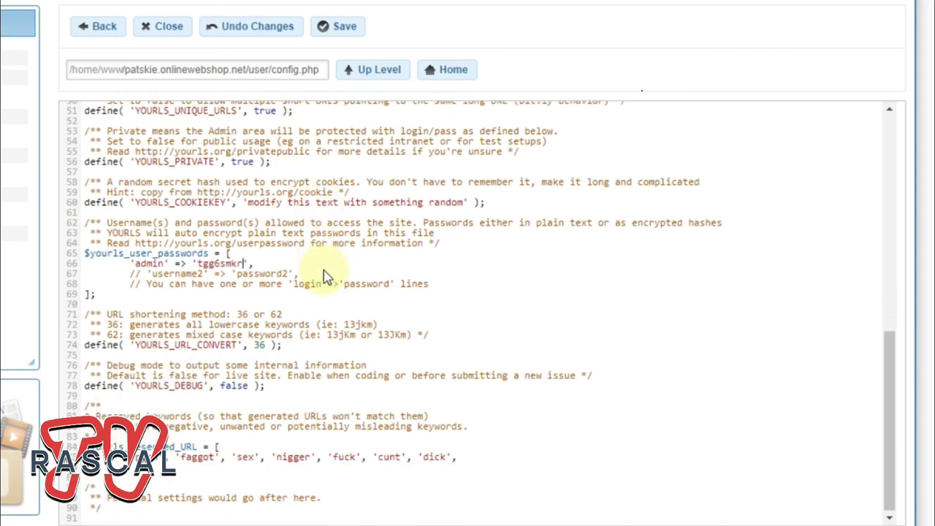
{"action": "scroll", "coordinate": [325, 276], "scroll_direction": "up", "scroll_amount": 10}
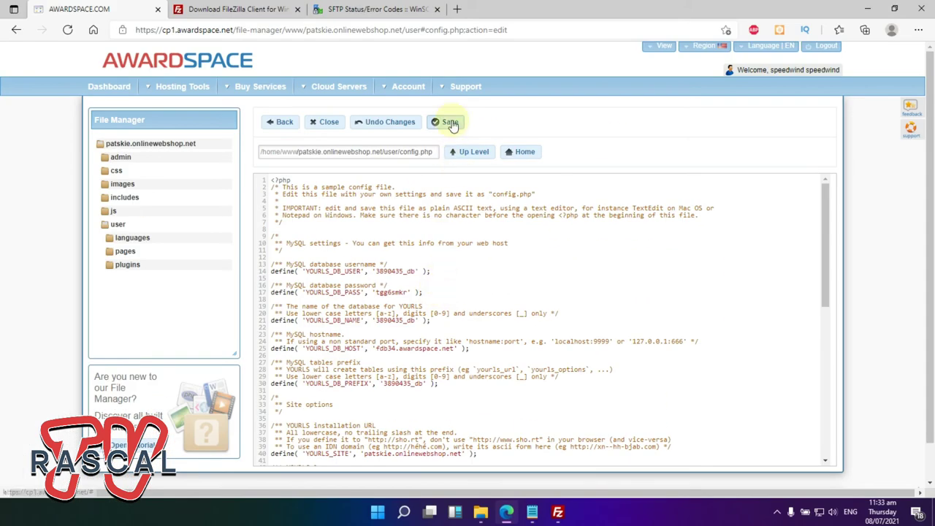
{"action": "left_click", "coordinate": [340, 26]}
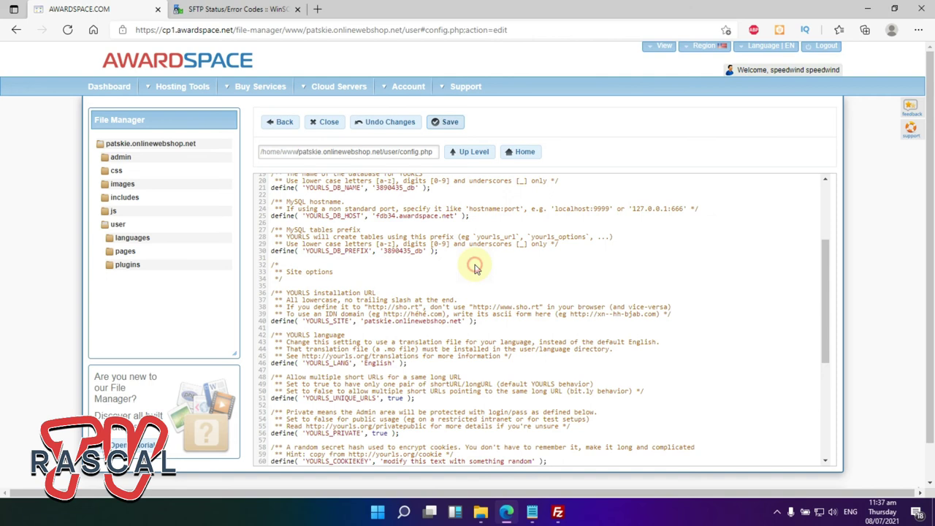
- In a new Edge tab, go to patskie.onlinewebshop.net/admin using the domain from the path box
{"action": "left_click", "coordinate": [317, 14]}
{"action": "left_click_drag", "start_coordinate": [349, 8], "coordinate": [220, 12]}
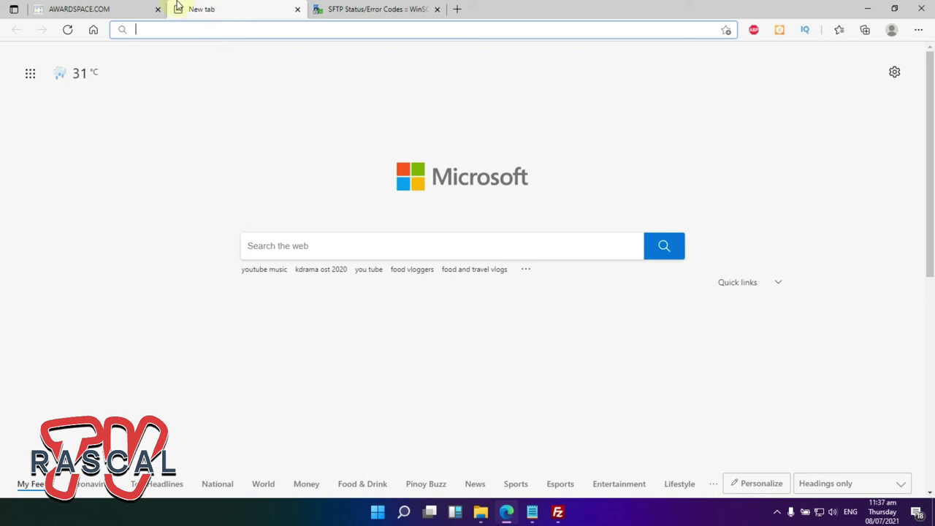
{"action": "left_click", "coordinate": [80, 8]}
{"action": "mouse_move", "coordinate": [305, 148]}
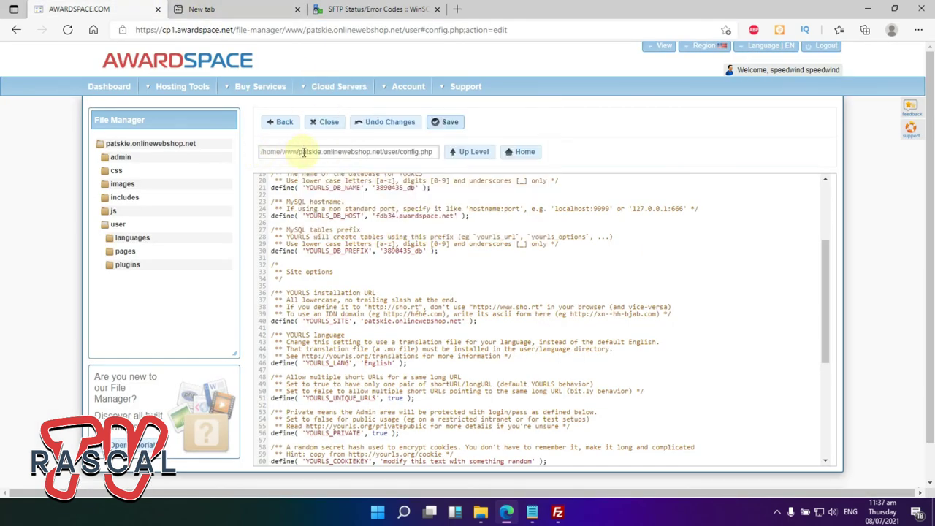
{"action": "left_click_drag", "start_coordinate": [299, 152], "coordinate": [358, 157]}
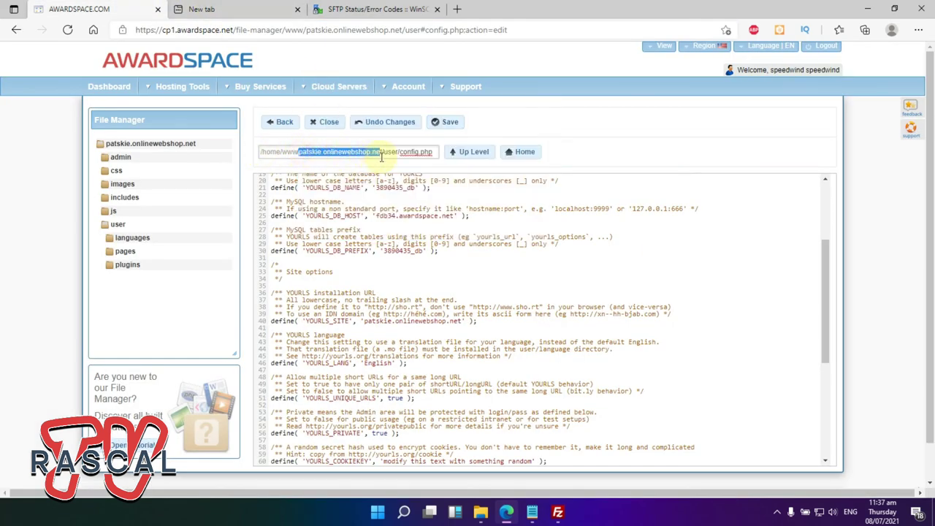
{"action": "key", "text": "ctrl+v"}
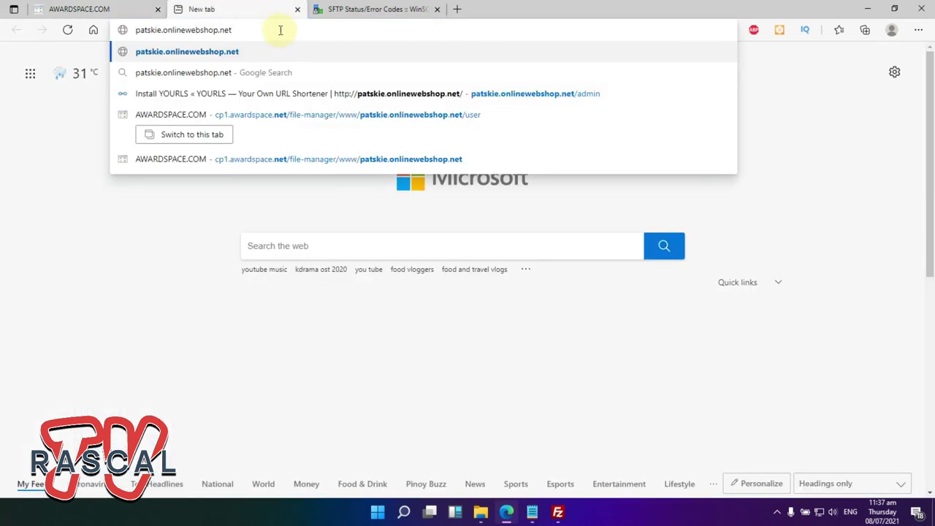
{"action": "type", "text": "/admin"}
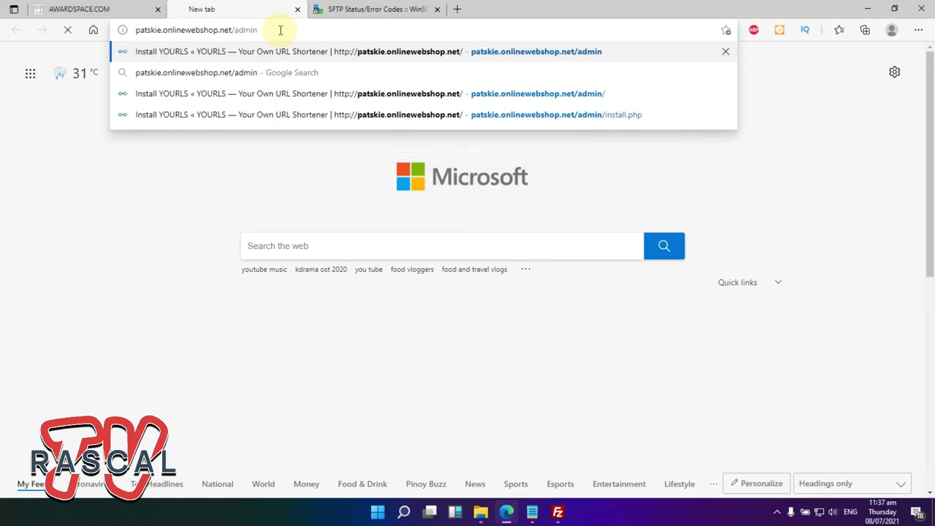
{"action": "key", "text": "Return"}
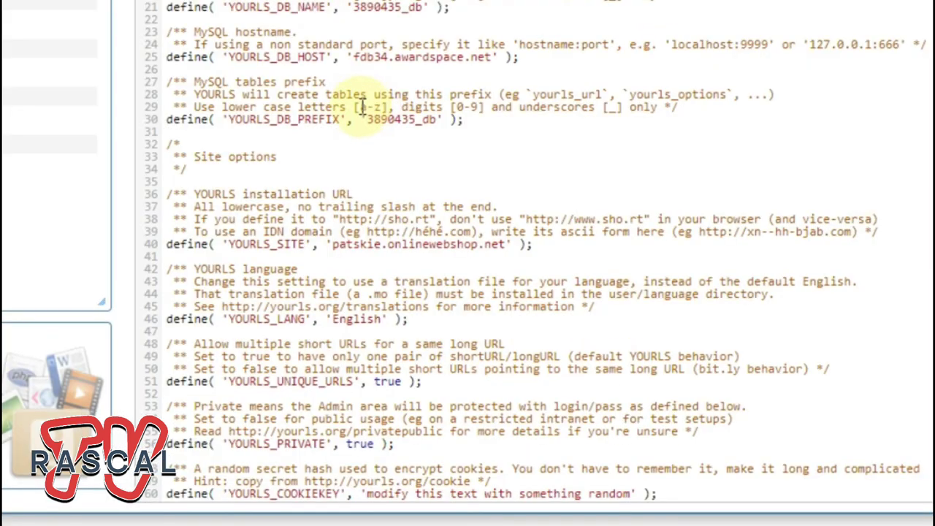
{"action": "scroll", "coordinate": [361, 105], "scroll_direction": "up", "scroll_amount": 1}
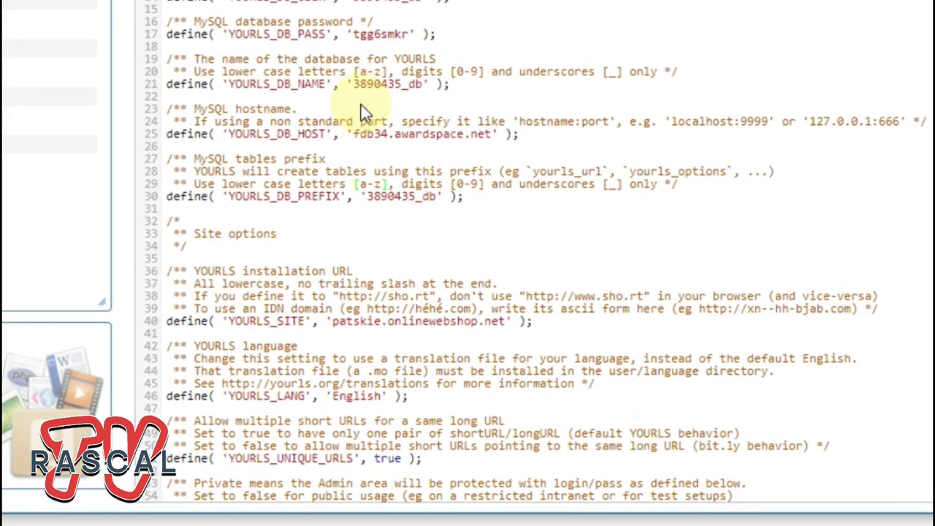
{"action": "scroll", "coordinate": [361, 106], "scroll_direction": "down", "scroll_amount": 1}
{"action": "scroll", "coordinate": [361, 106], "scroll_direction": "down", "scroll_amount": 2}
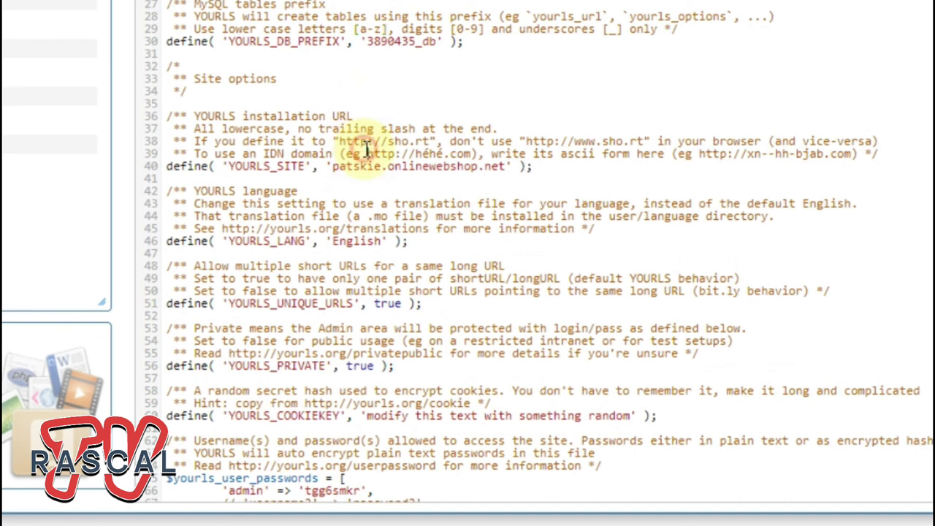
{"action": "type", "text": "http"}
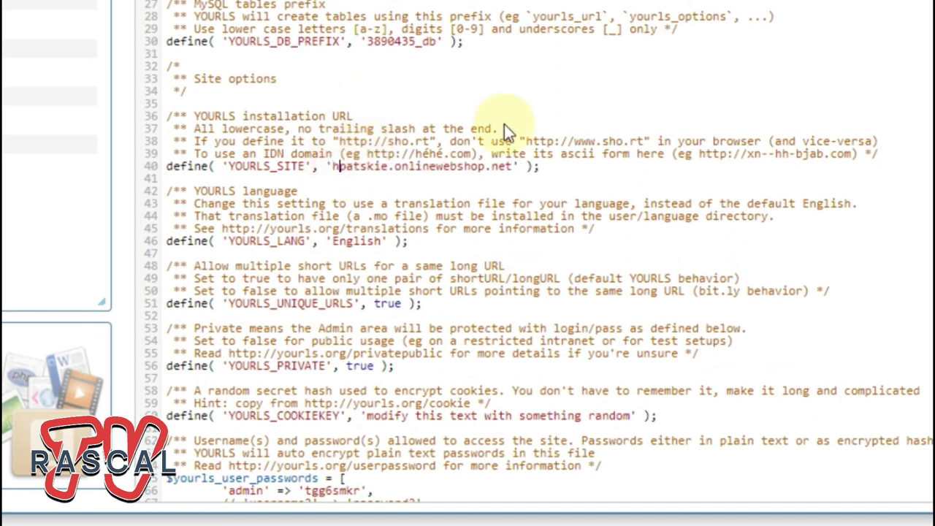
{"action": "type", "text": "://"}
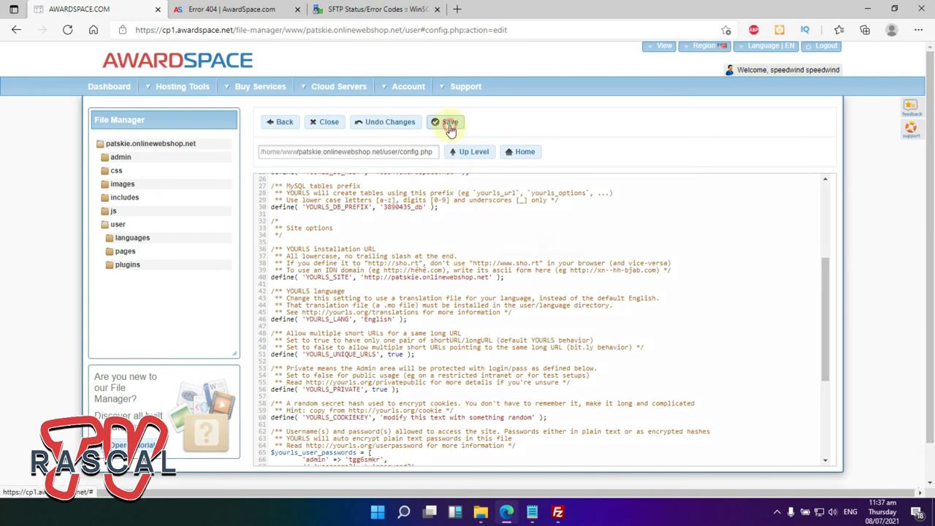
{"action": "left_click", "coordinate": [443, 123]}
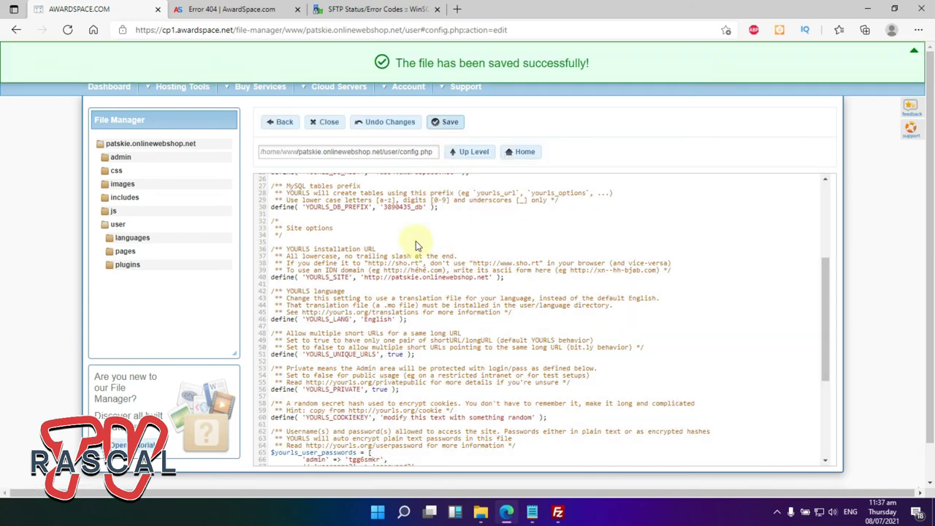
{"action": "left_click", "coordinate": [231, 6]}
- Load patskie.onlinewebshop.net/admin again to run the YOURLS install, then open the administration page
{"action": "left_click", "coordinate": [547, 115]}
{"action": "left_click", "coordinate": [592, 97]}
{"action": "triple_click", "coordinate": [595, 110]}
{"action": "type", "text": "patskie.onlinewebshop.net"}
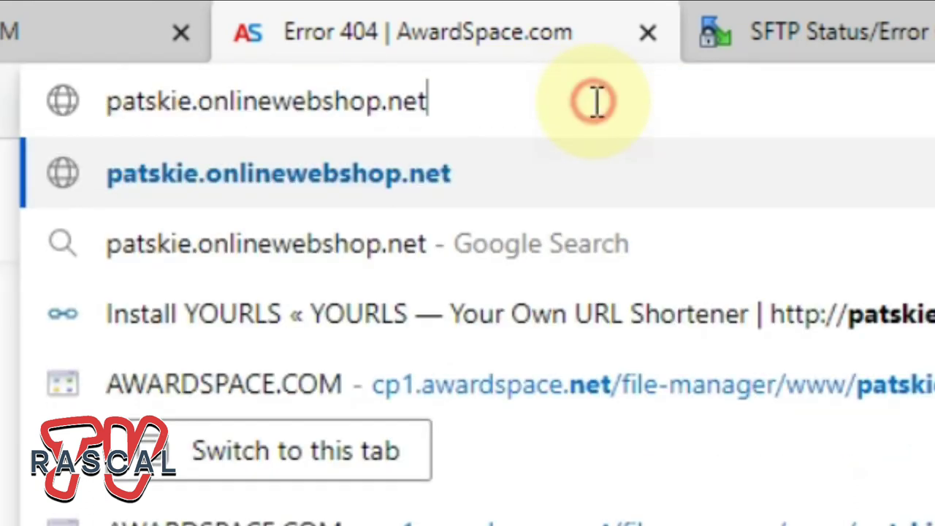
{"action": "type", "text": "/admin"}
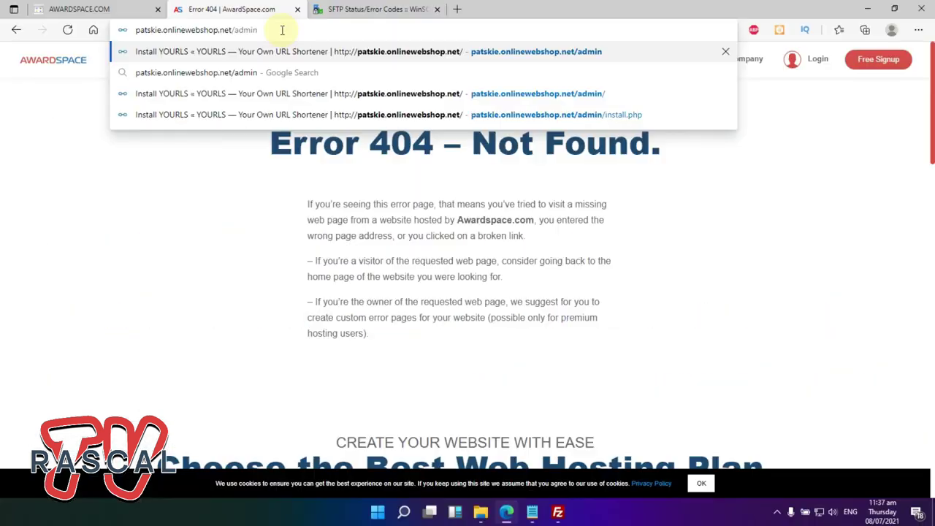
{"action": "key", "text": "Return"}
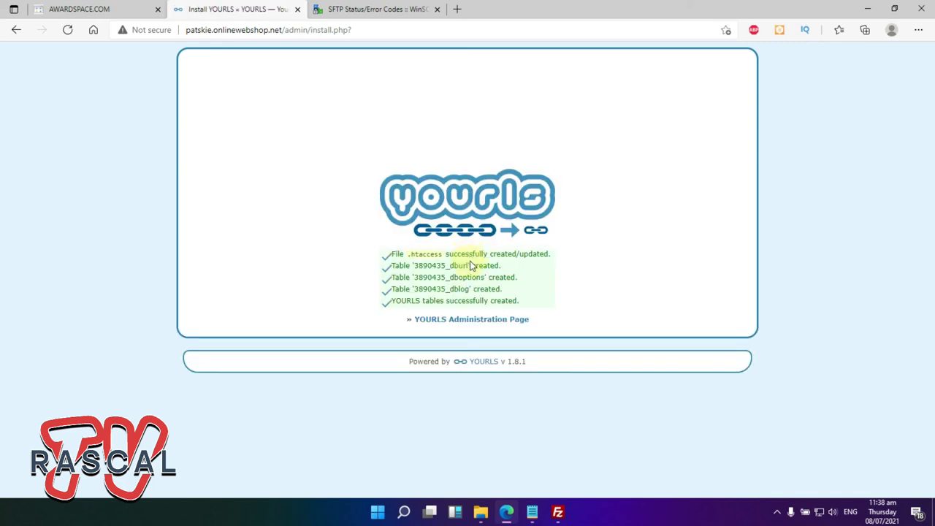
{"action": "left_click", "coordinate": [464, 322]}
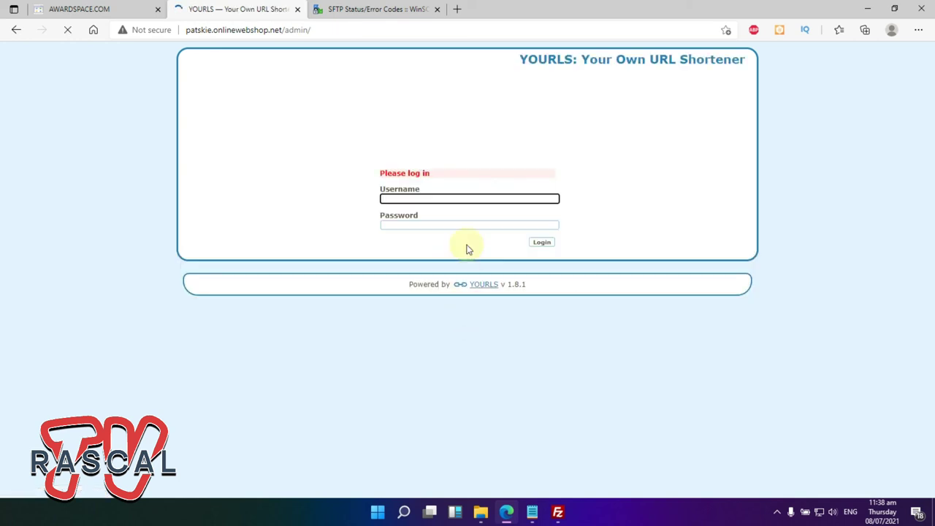
- Log in to the YOURLS admin area as admin, declining the browser's password save
{"action": "left_click", "coordinate": [465, 199]}
{"action": "type", "text": "admin"}
{"action": "key", "text": "Tab"}
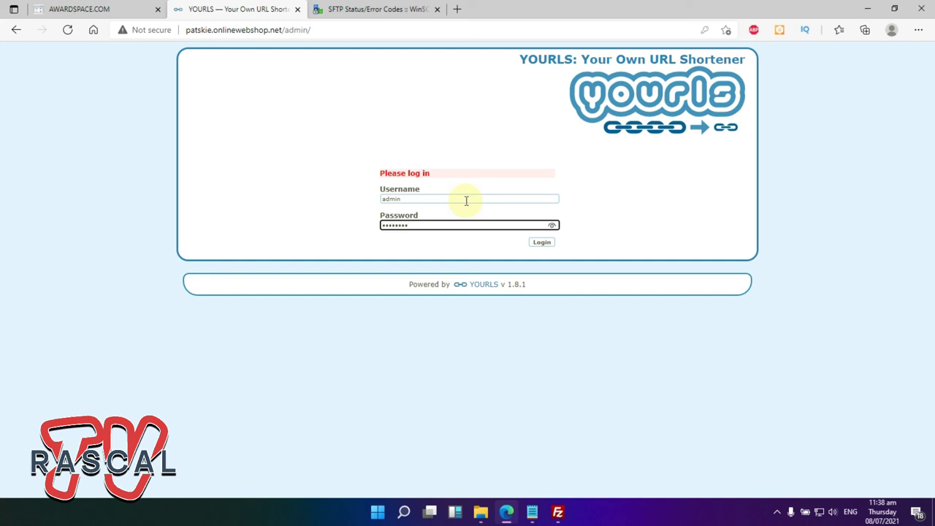
{"action": "left_click", "coordinate": [543, 244]}
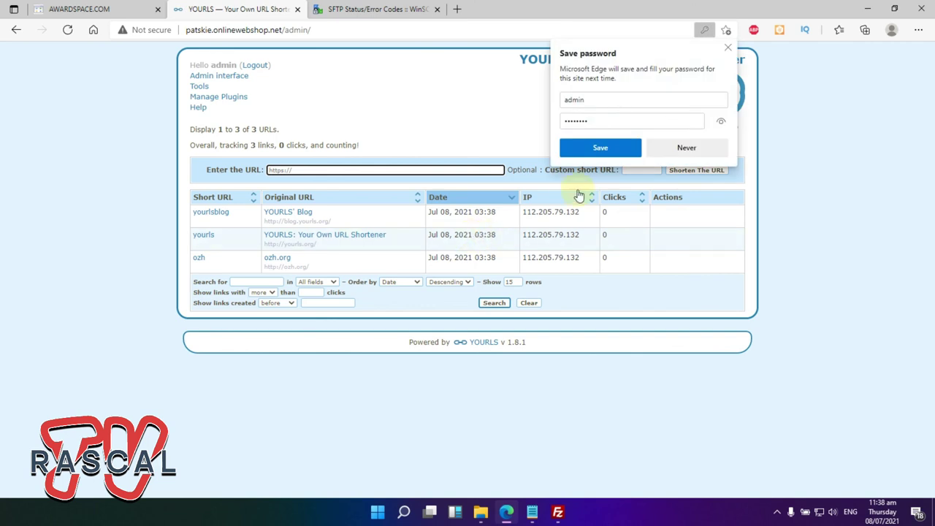
{"action": "left_click", "coordinate": [687, 147]}
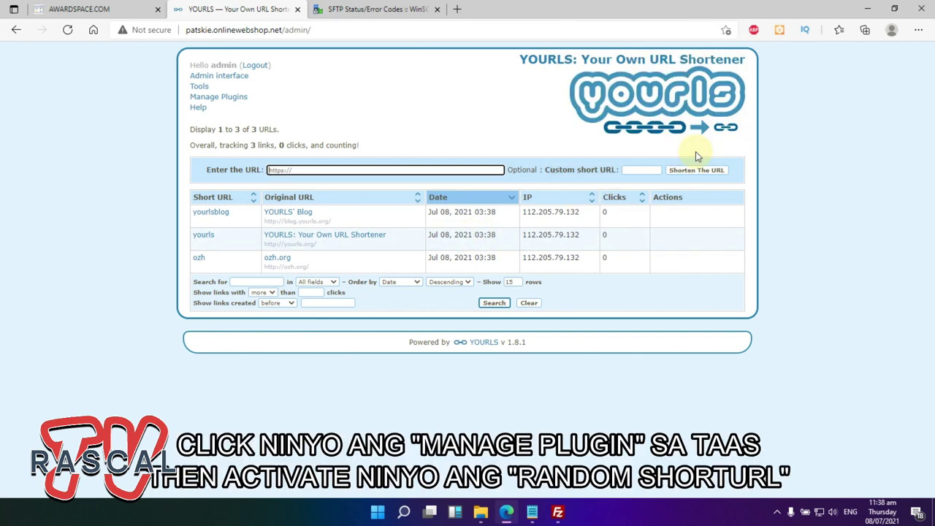
- Activate the Random ShortURLs plugin in Manage Plugins and go back to the admin interface
{"action": "left_click", "coordinate": [206, 100]}
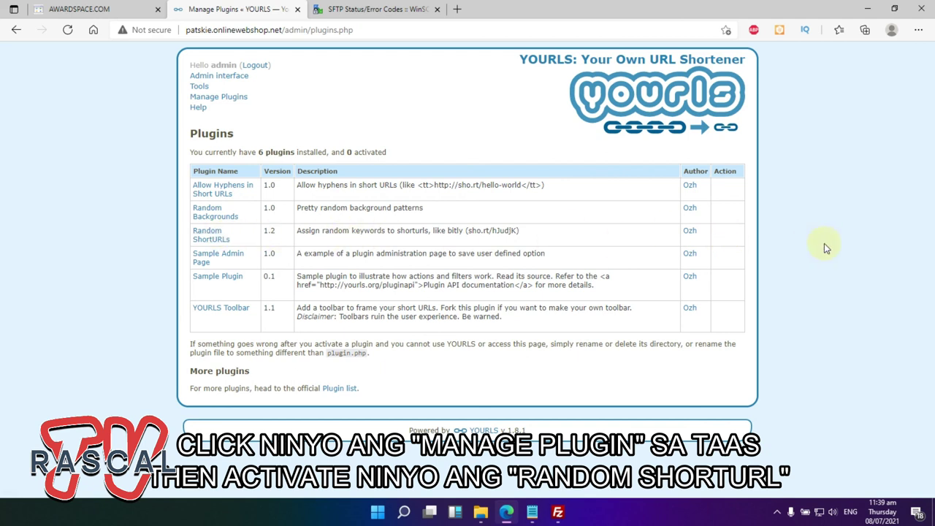
{"action": "left_click", "coordinate": [721, 232]}
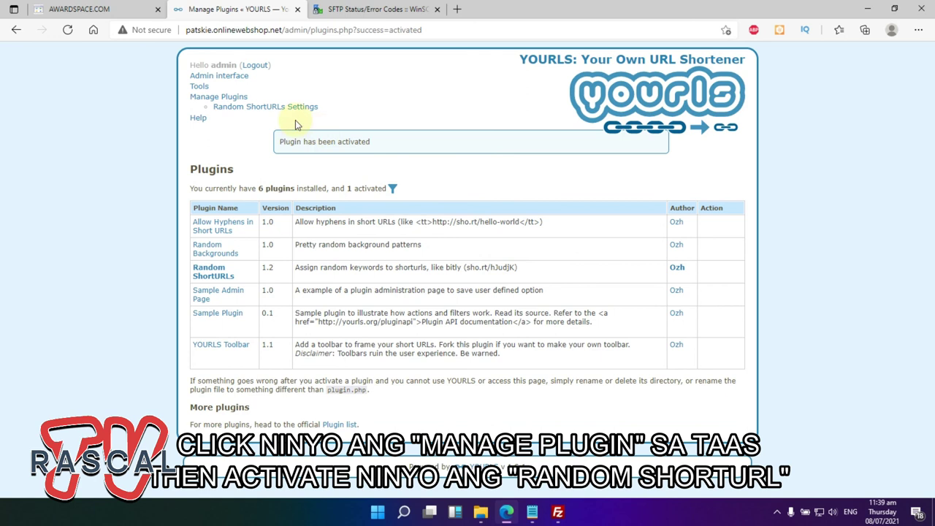
{"action": "left_click", "coordinate": [229, 75]}
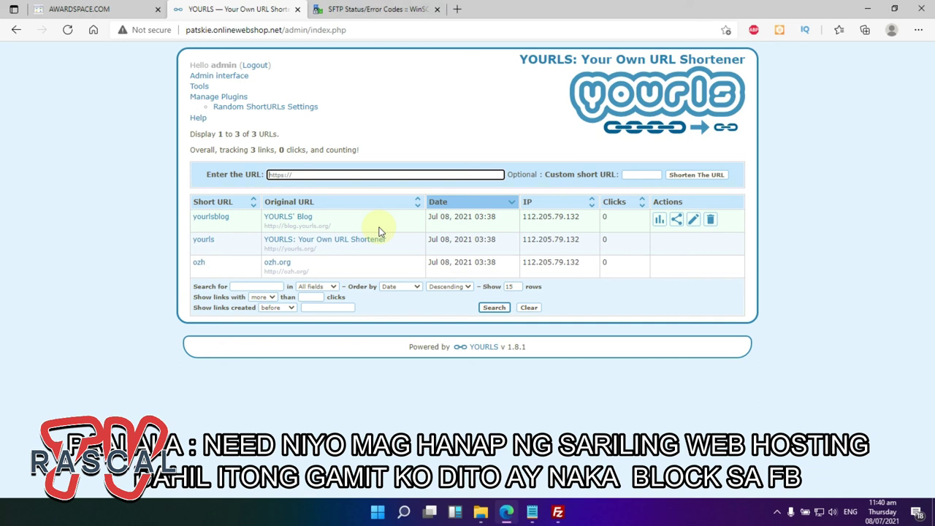
- Close the SFTP error codes tab and open Involve Asia's Deeplink Generator in a new tab
{"action": "left_click", "coordinate": [437, 9]}
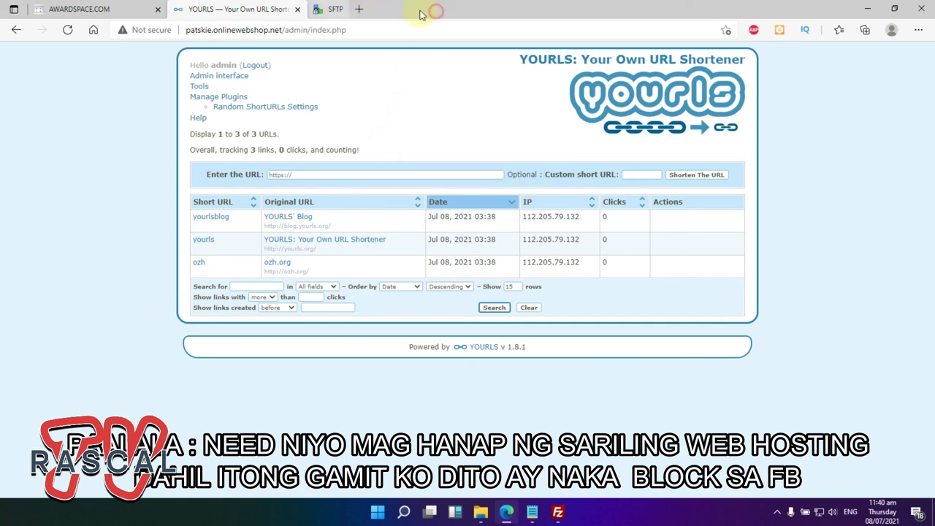
{"action": "left_click", "coordinate": [318, 8]}
{"action": "type", "text": "invol.co"}
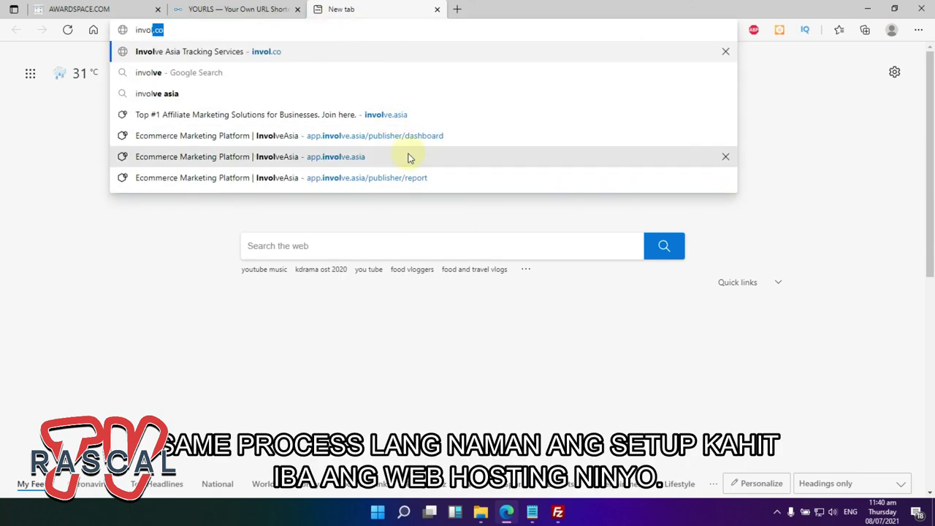
{"action": "left_click", "coordinate": [411, 138]}
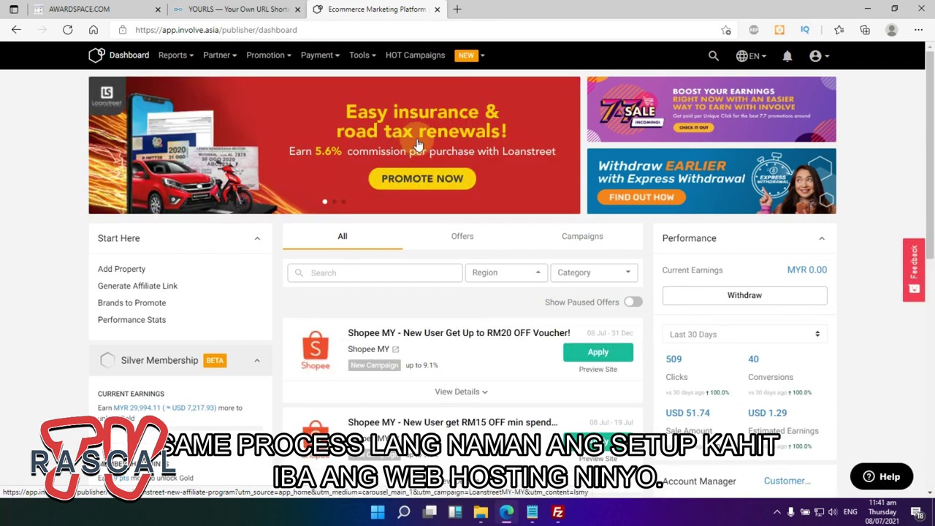
{"action": "mouse_move", "coordinate": [267, 55]}
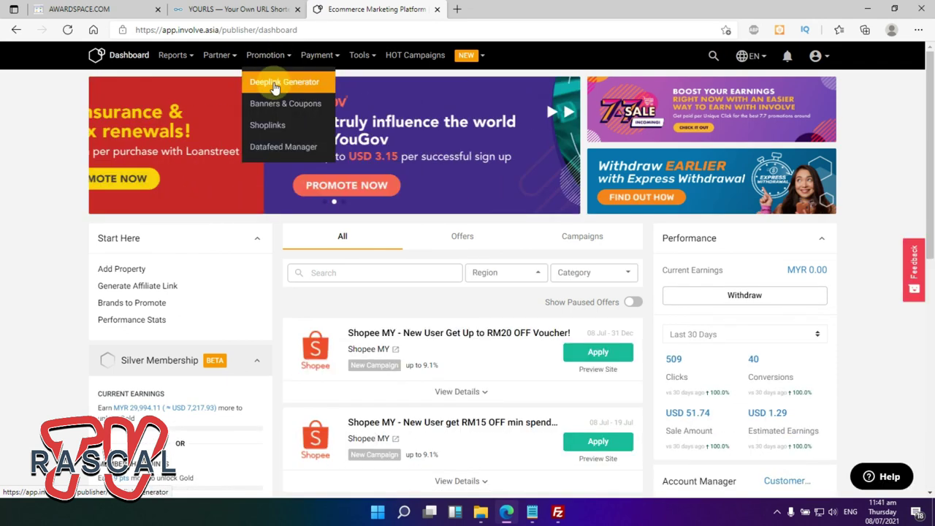
{"action": "left_click", "coordinate": [275, 86]}
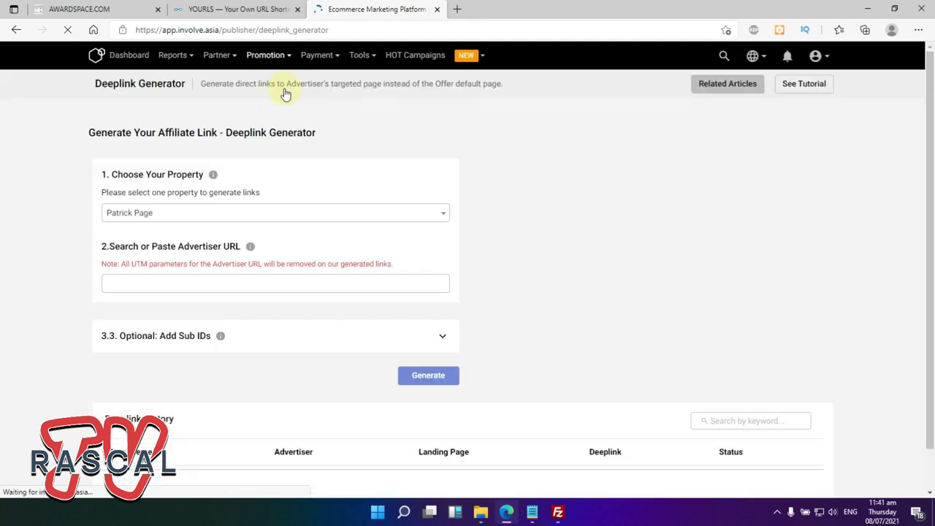
- Select the full newest Lazada deeplink in the Deeplink History
{"action": "scroll", "coordinate": [451, 191], "scroll_direction": "down", "scroll_amount": 3}
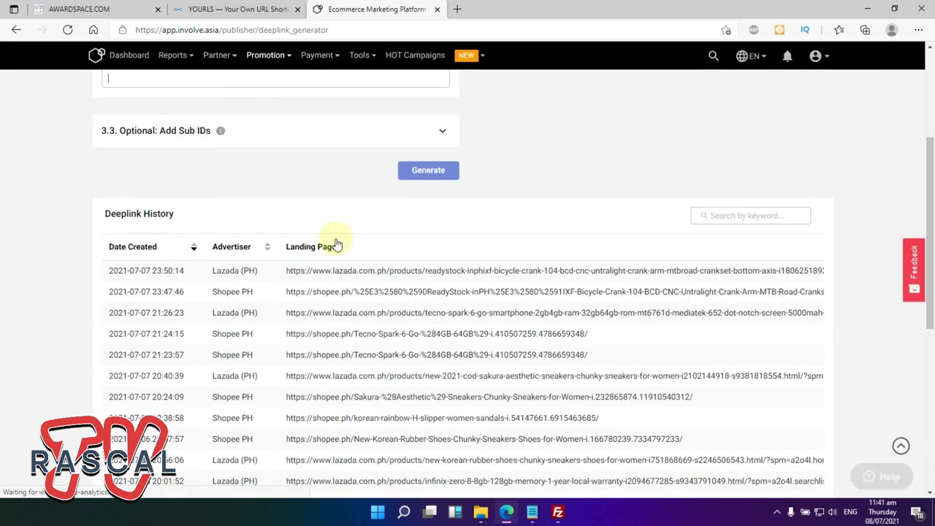
{"action": "left_click_drag", "start_coordinate": [286, 272], "coordinate": [749, 271]}
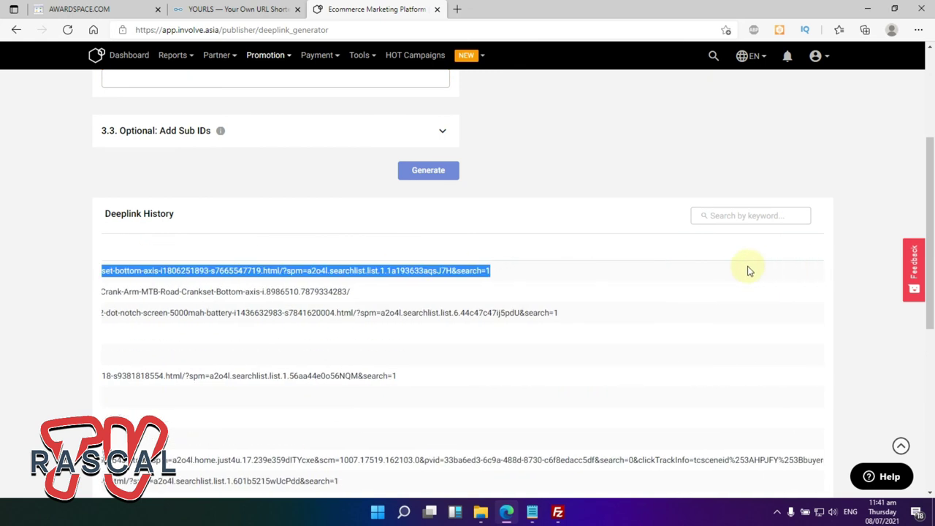
{"action": "left_click", "coordinate": [525, 273]}
{"action": "triple_click", "coordinate": [403, 270]}
{"action": "left_click", "coordinate": [246, 266]}
{"action": "left_click_drag", "start_coordinate": [139, 270], "coordinate": [76, 274]}
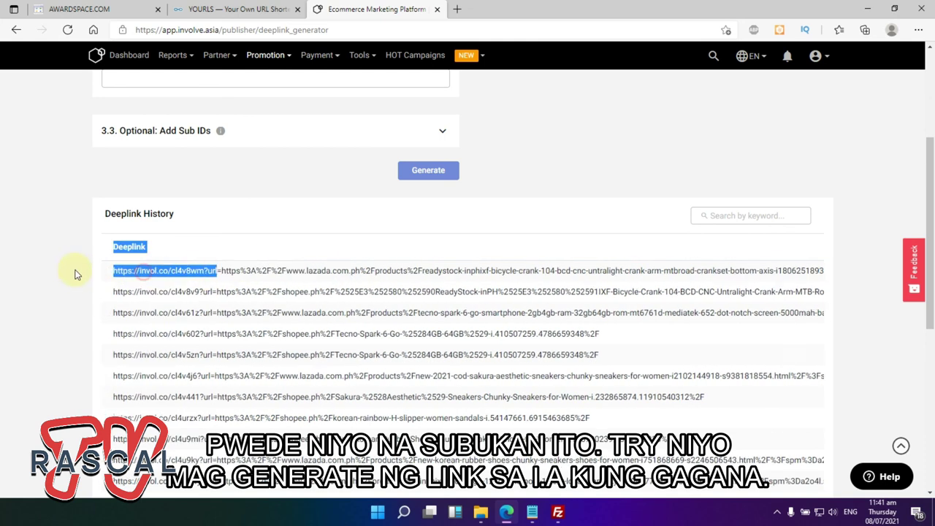
{"action": "left_click", "coordinate": [264, 272]}
{"action": "left_click_drag", "start_coordinate": [231, 270], "coordinate": [787, 268]}
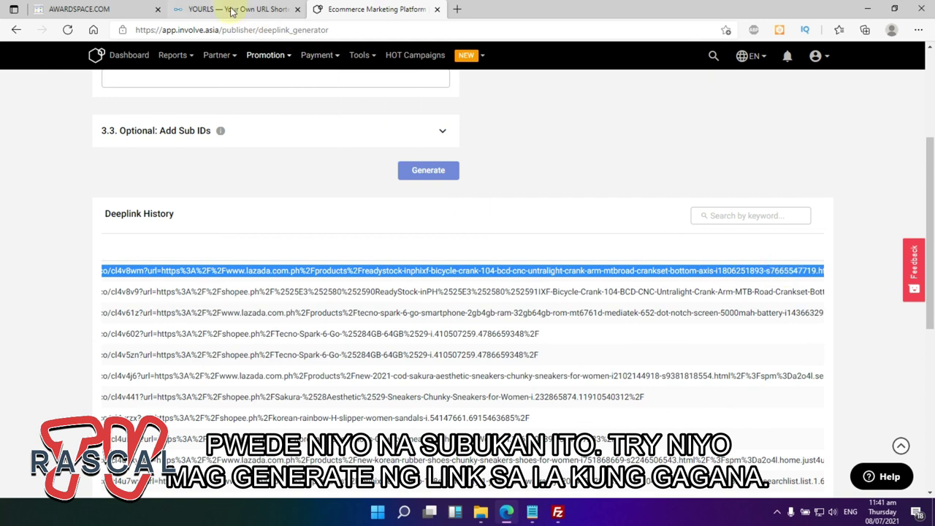
{"action": "left_click", "coordinate": [231, 9]}
- Paste the Lazada deeplink into YOURLS's Enter the URL field and shorten it
{"action": "left_click", "coordinate": [365, 174]}
{"action": "key", "text": "ctrl+v"}
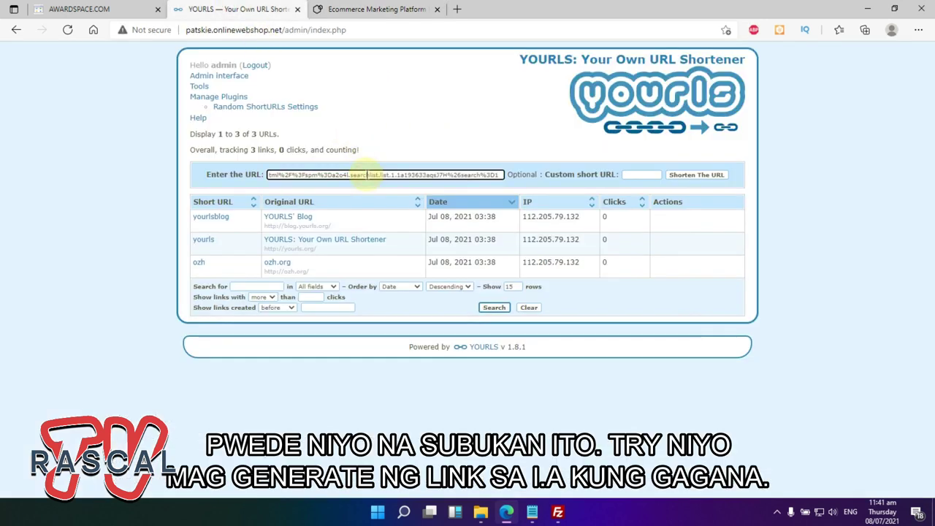
{"action": "left_click", "coordinate": [717, 176]}
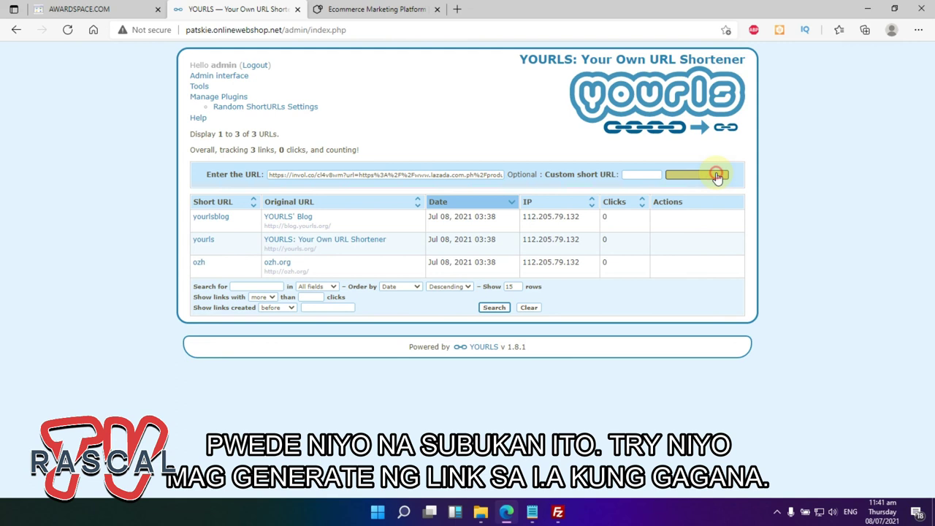
- Copy the new short link patskie.onlinewebshop.net/3m69v
{"action": "left_click_drag", "start_coordinate": [322, 234], "coordinate": [248, 240]}
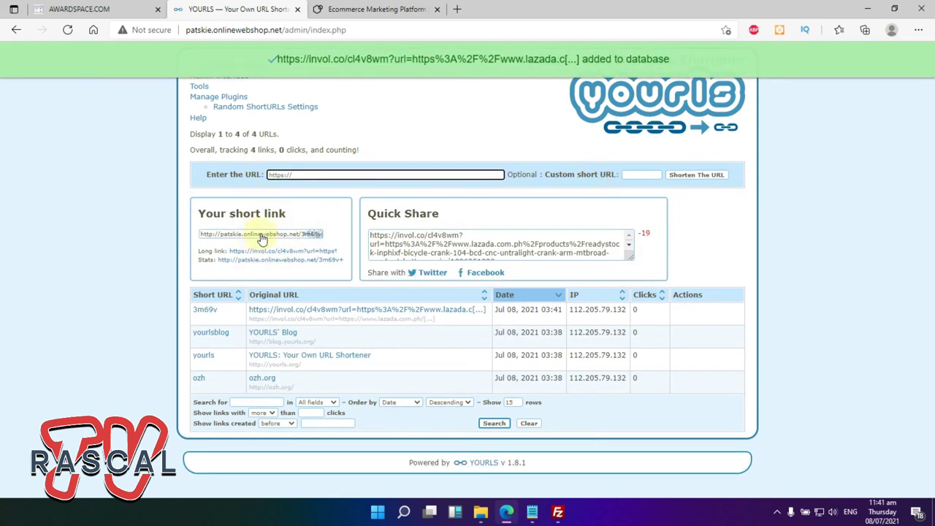
{"action": "left_click", "coordinate": [320, 236]}
{"action": "key", "text": "ctrl+c"}
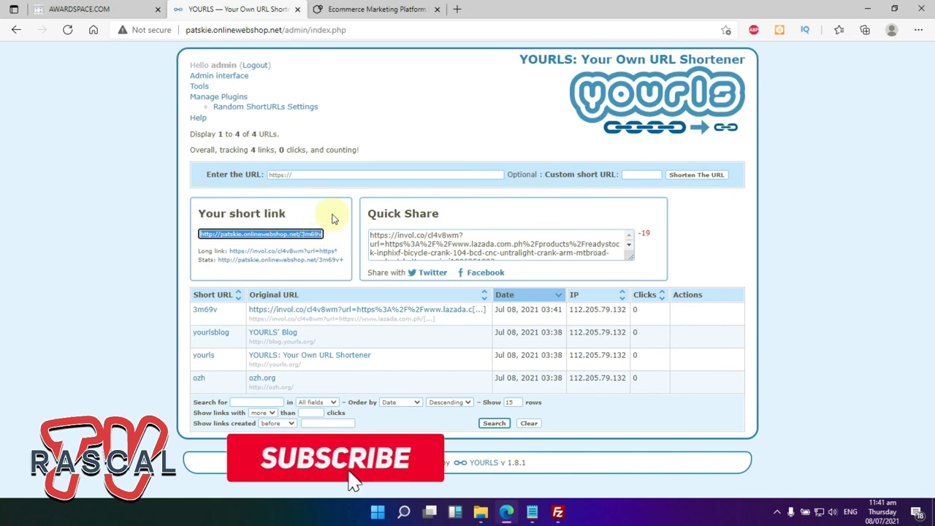
{"action": "left_click", "coordinate": [413, 11]}
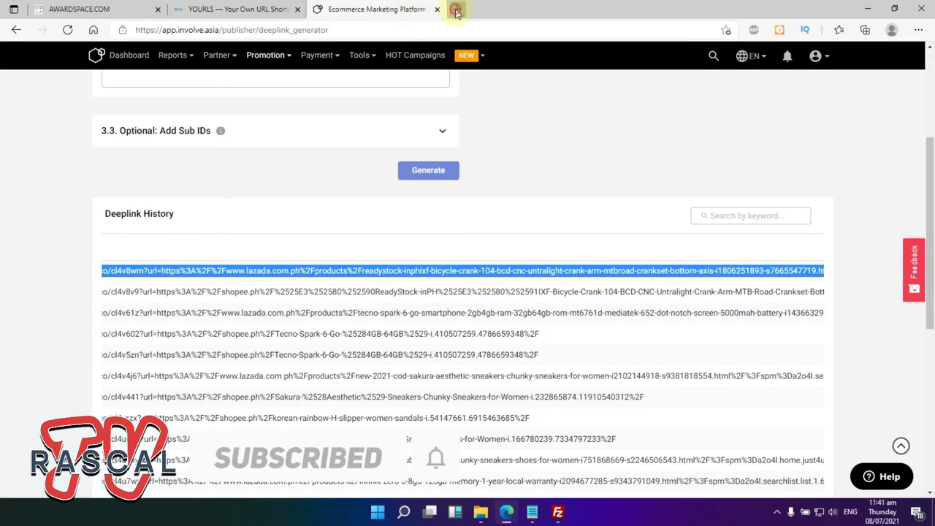
{"action": "left_click", "coordinate": [457, 9]}
- Load the 3m69v short link, confirm it reaches the Lazada IXF Bicycle Crank page, then close it
{"action": "key", "text": "ctrl+v"}
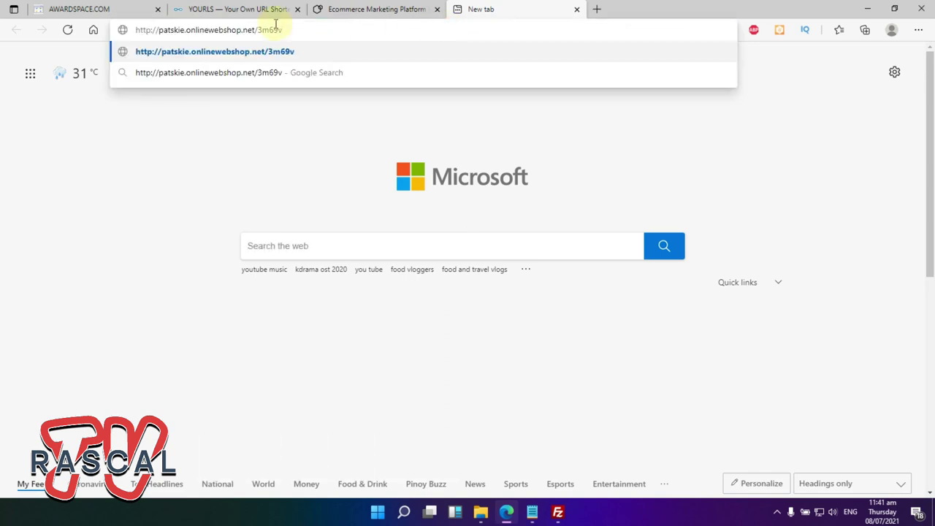
{"action": "key", "text": "Return"}
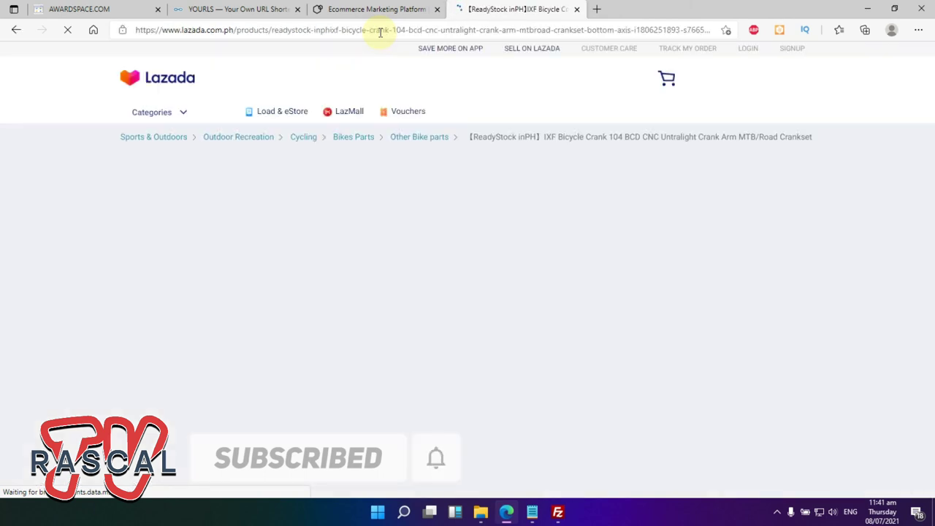
{"action": "scroll", "coordinate": [413, 153], "scroll_direction": "down", "scroll_amount": 4}
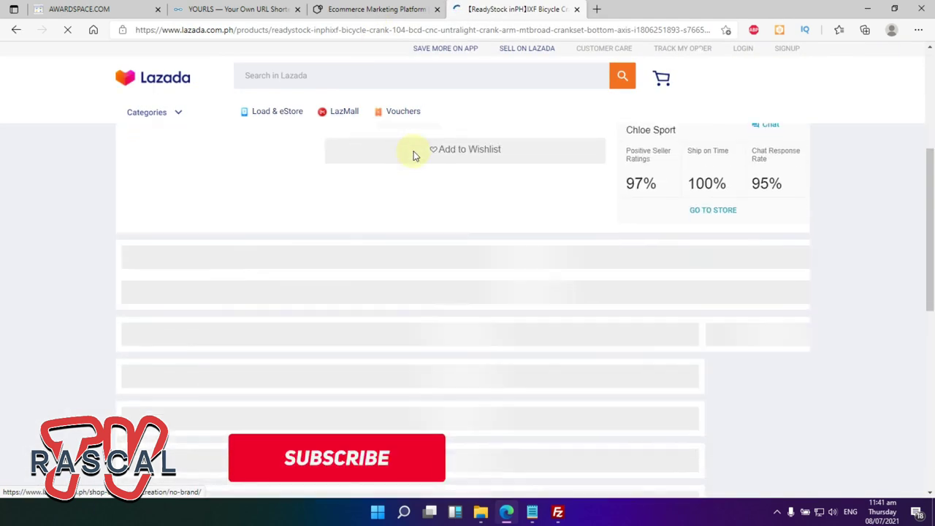
{"action": "scroll", "coordinate": [414, 153], "scroll_direction": "up", "scroll_amount": 4}
{"action": "scroll", "coordinate": [414, 156], "scroll_direction": "down", "scroll_amount": 10}
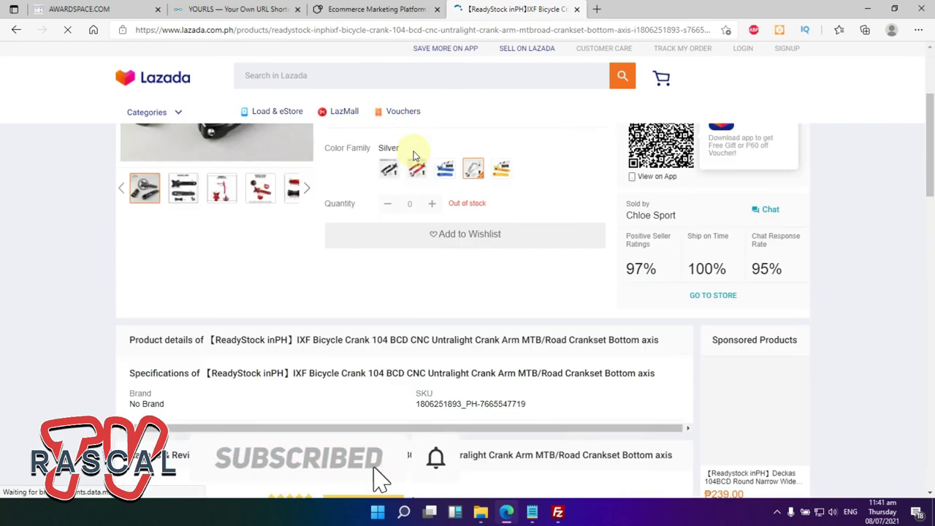
{"action": "scroll", "coordinate": [414, 153], "scroll_direction": "down", "scroll_amount": 5}
{"action": "scroll", "coordinate": [413, 153], "scroll_direction": "up", "scroll_amount": 15}
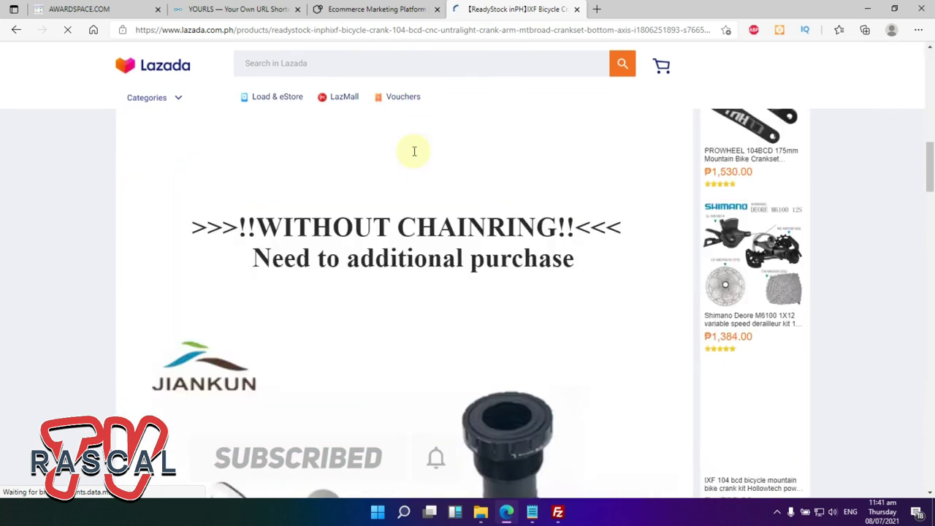
{"action": "left_click", "coordinate": [473, 30]}
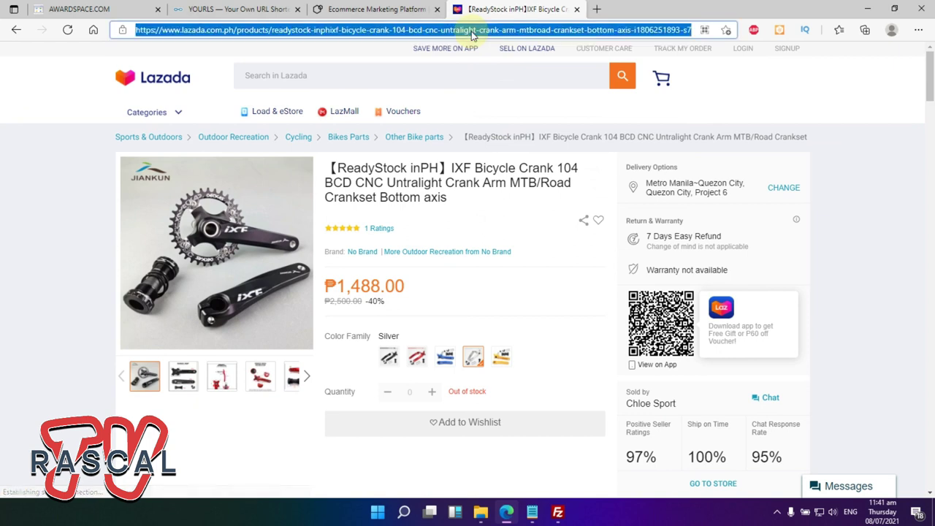
{"action": "left_click", "coordinate": [577, 9]}
{"action": "left_click", "coordinate": [262, 9]}
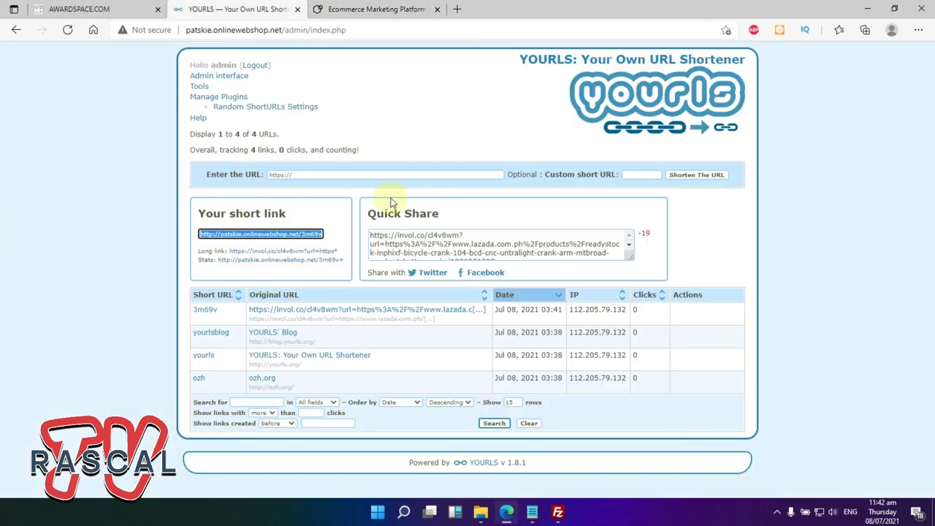